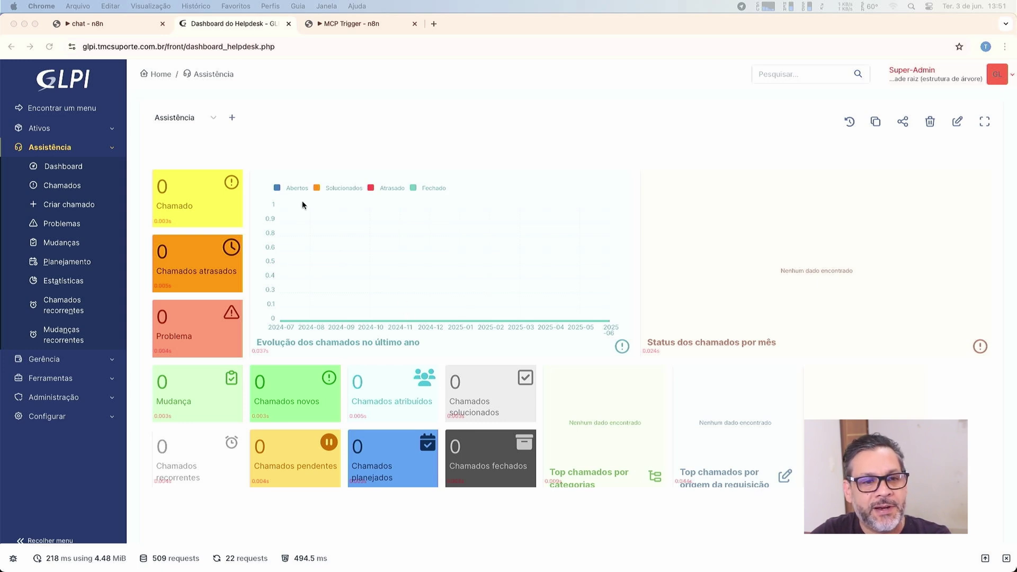
Open GLPI's Categorias ITIL list from Configurar > Listas suspensas > Assistência.
scroll(280, 148, "down", 1)
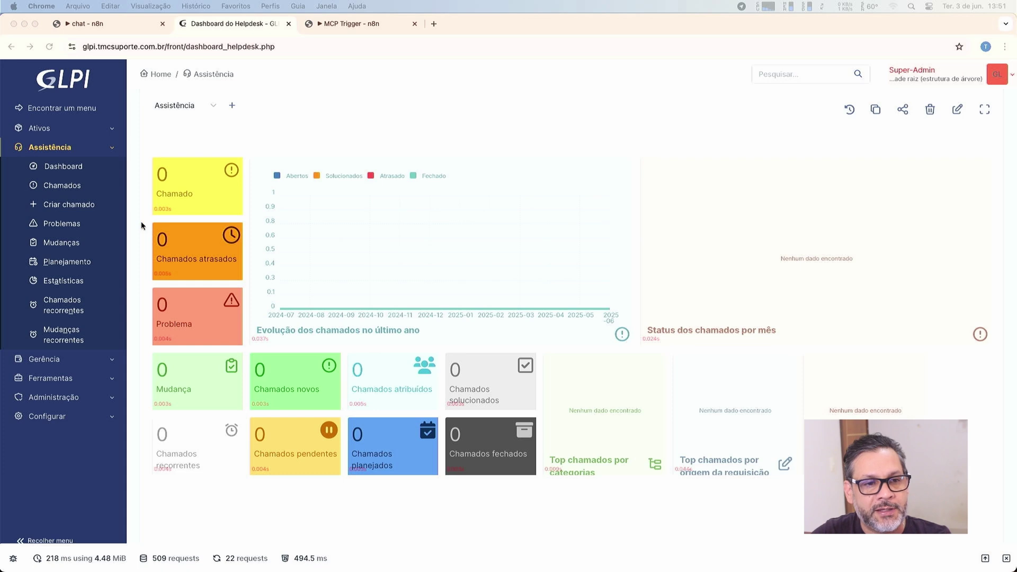
left_click(69, 402)
left_click(69, 401)
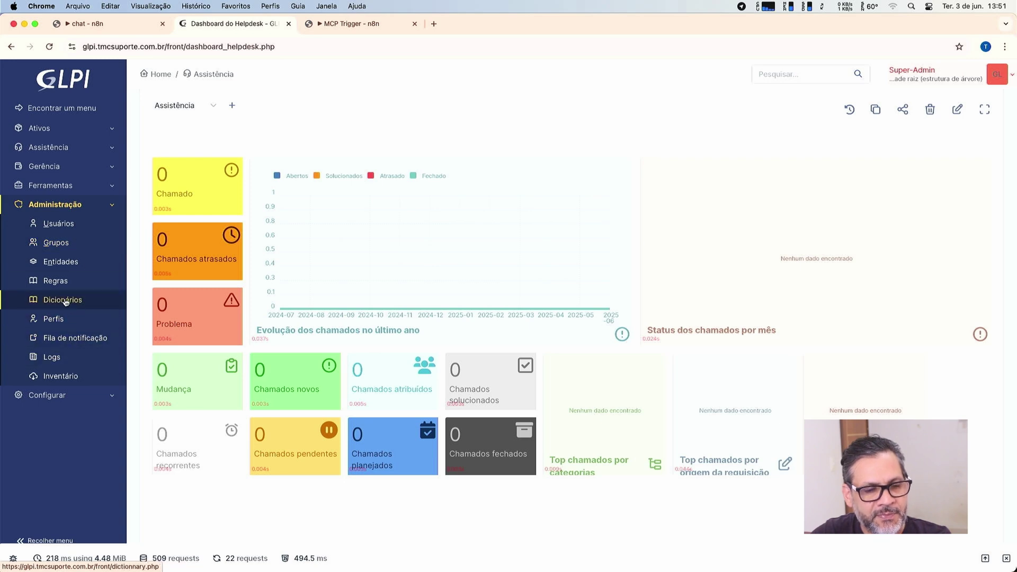
left_click(55, 401)
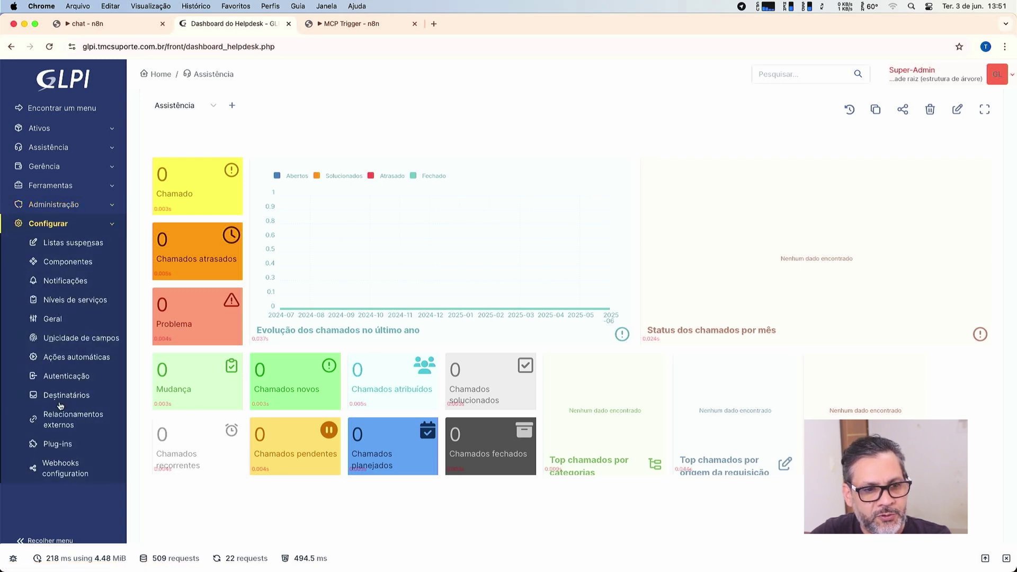
left_click(59, 245)
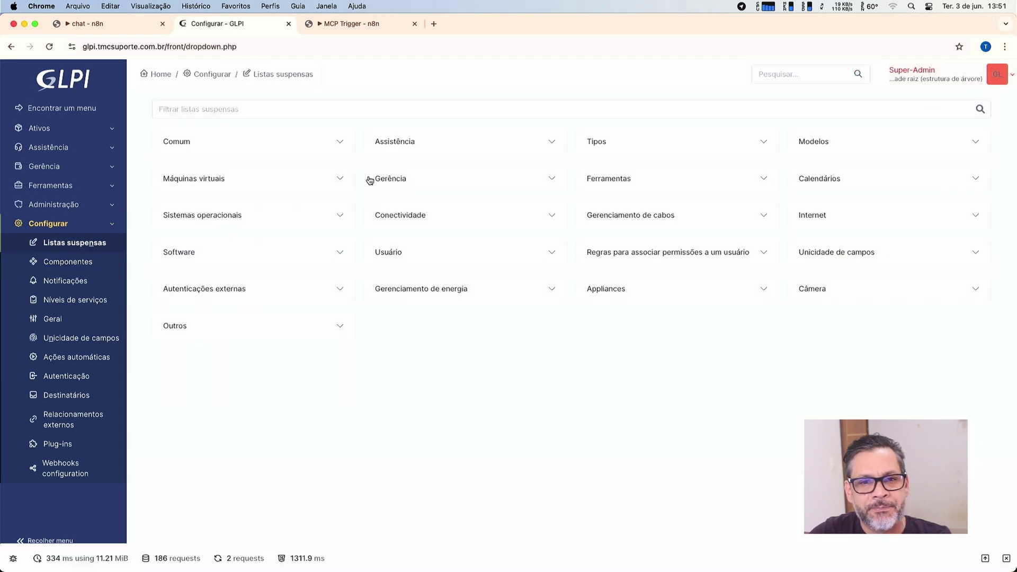
left_click(442, 140)
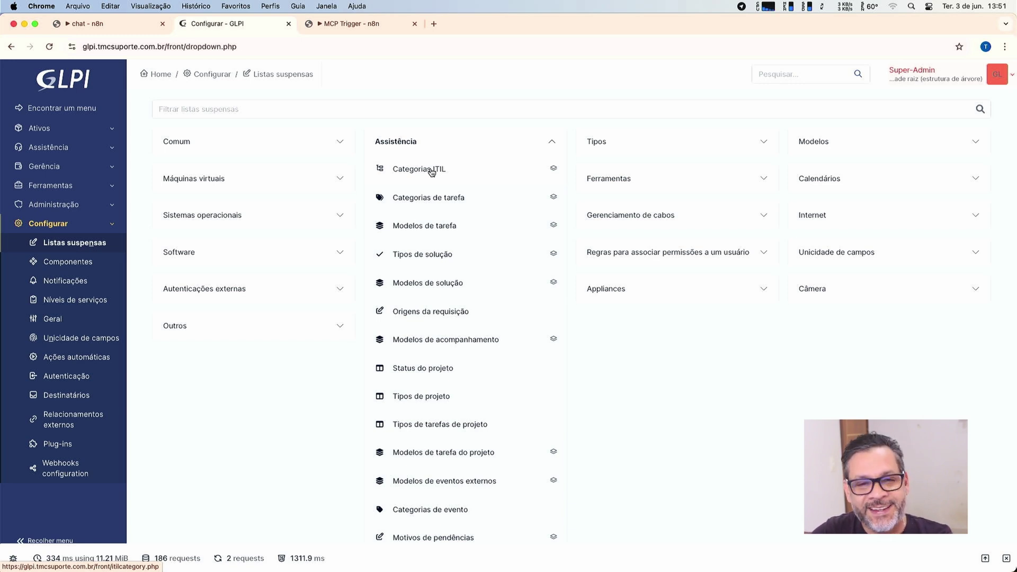
left_click(432, 170)
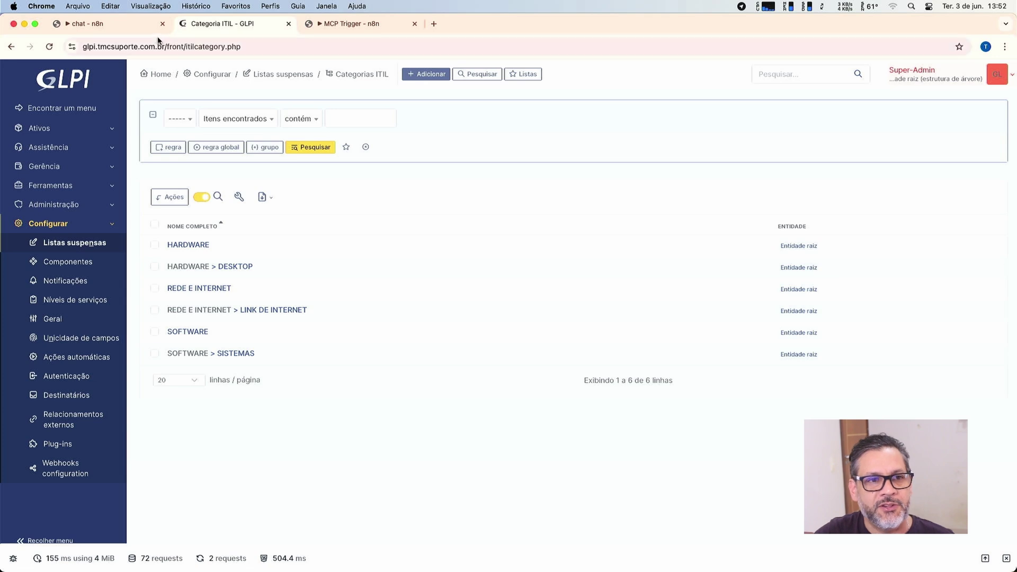
left_click(144, 29)
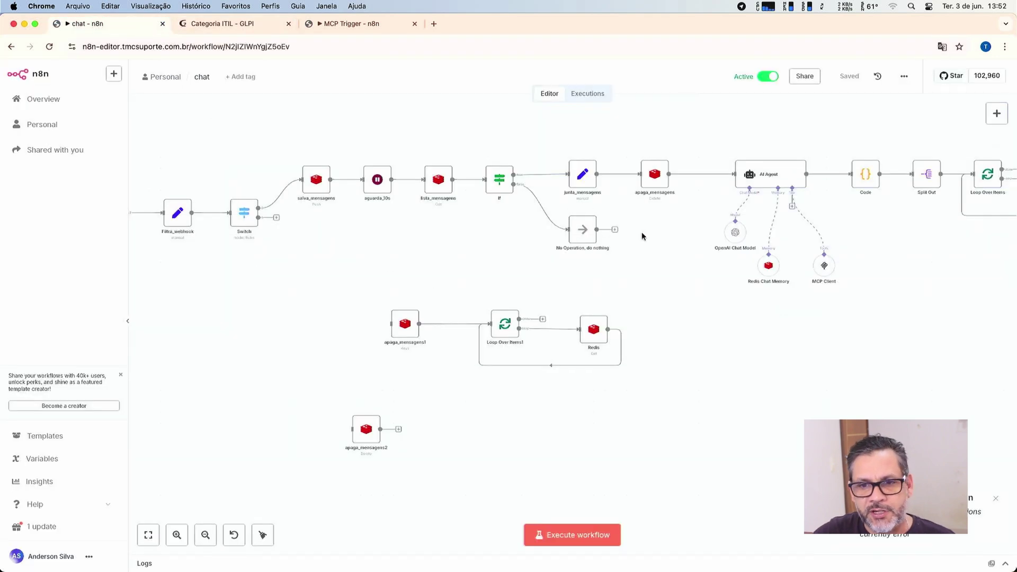
scroll(641, 233, "right", 3)
scroll(642, 234, "up", 5)
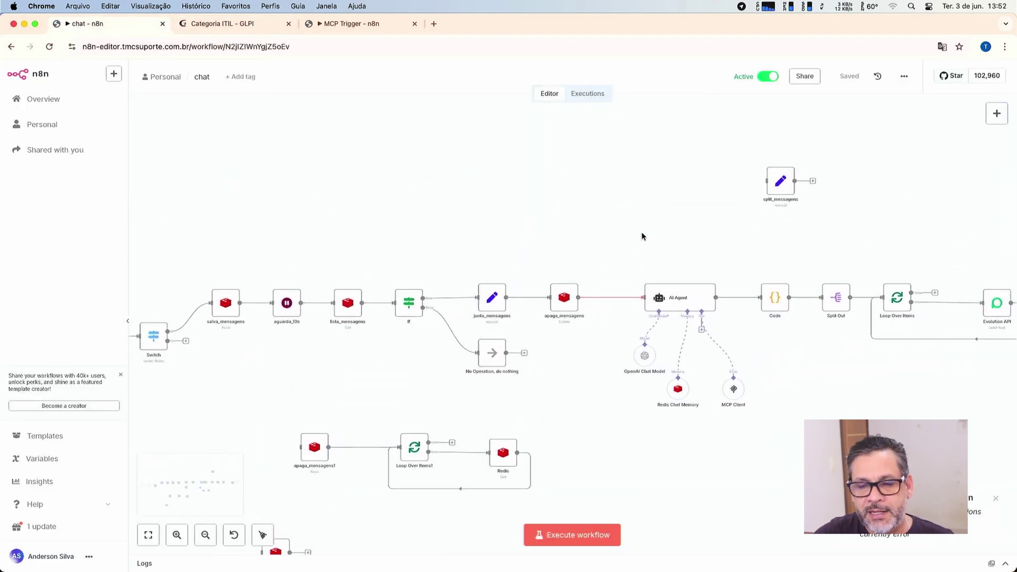
scroll(768, 215, "right", 2)
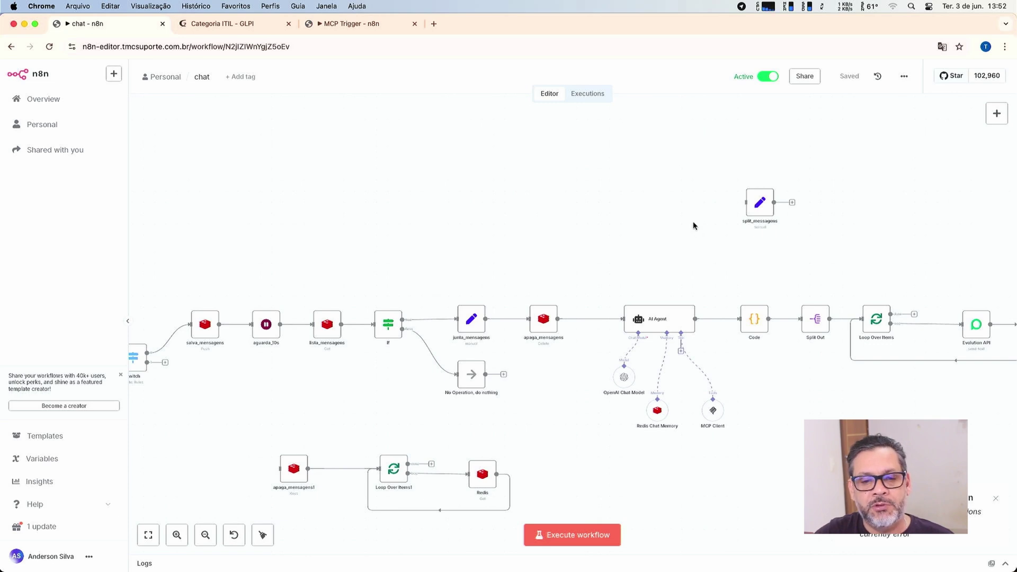
scroll(694, 226, "down", 2)
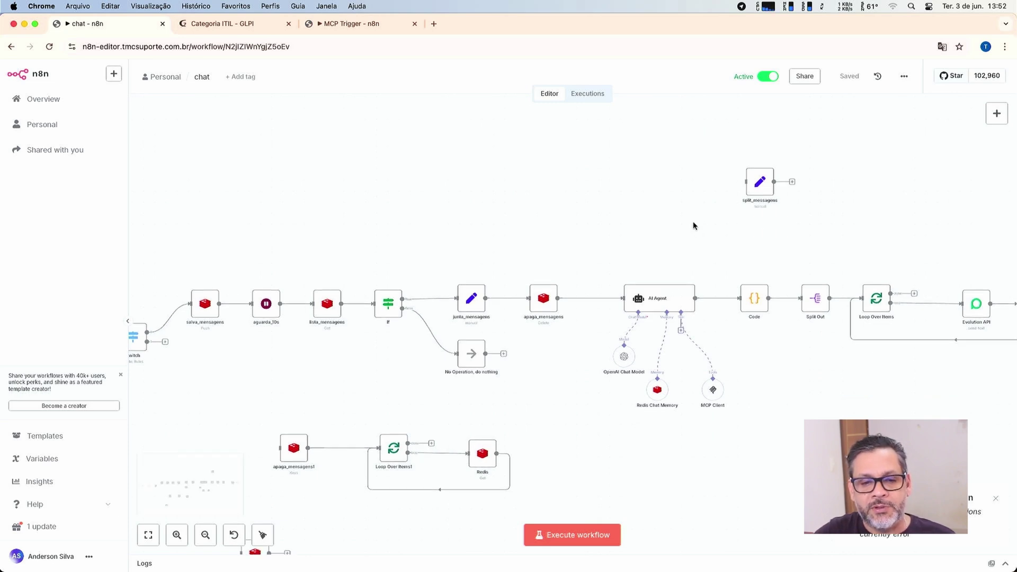
scroll(694, 225, "down", 1)
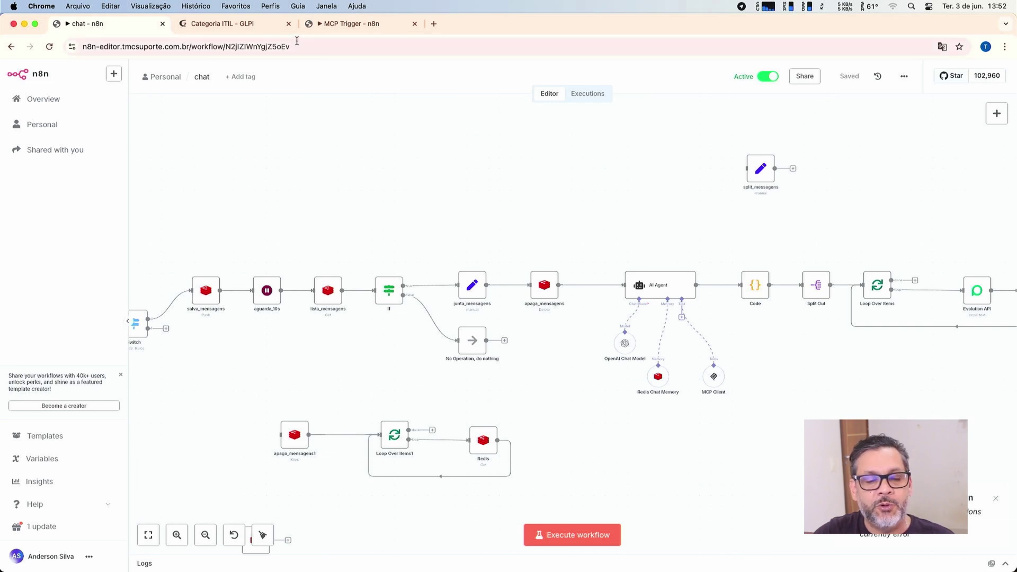
left_click(256, 25)
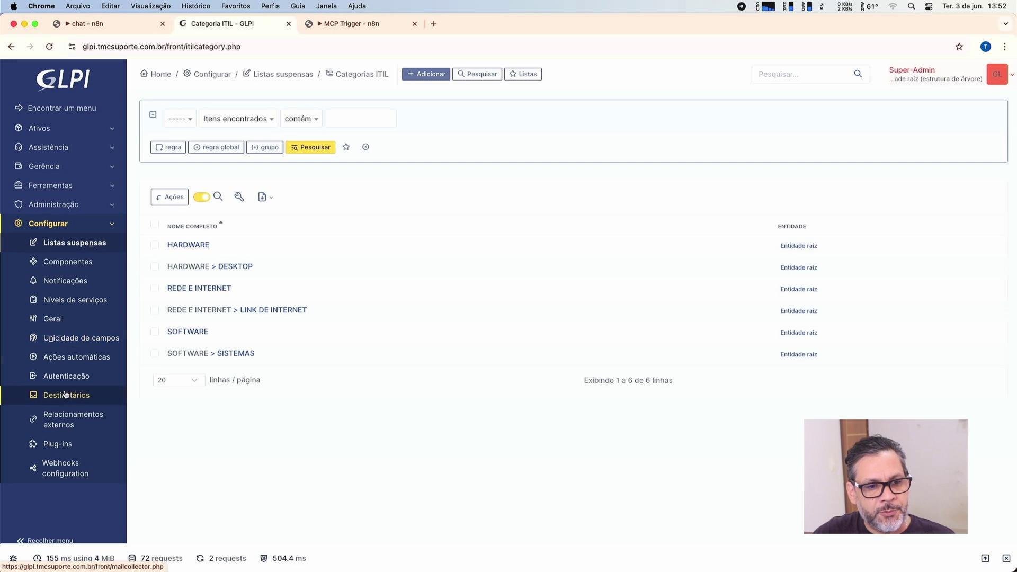
View the list of GLPI users under Administração > Usuários.
left_click(63, 190)
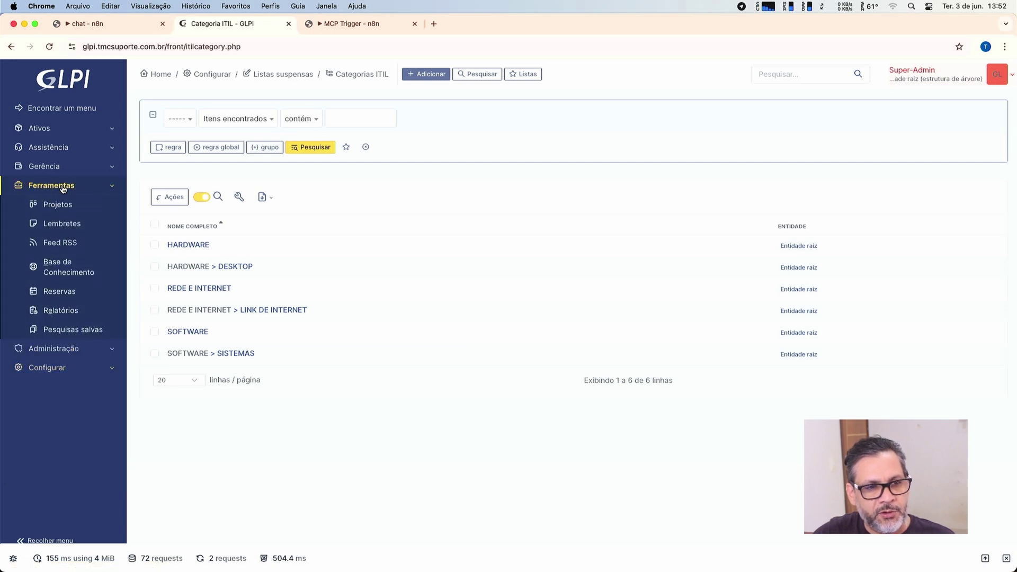
left_click(58, 348)
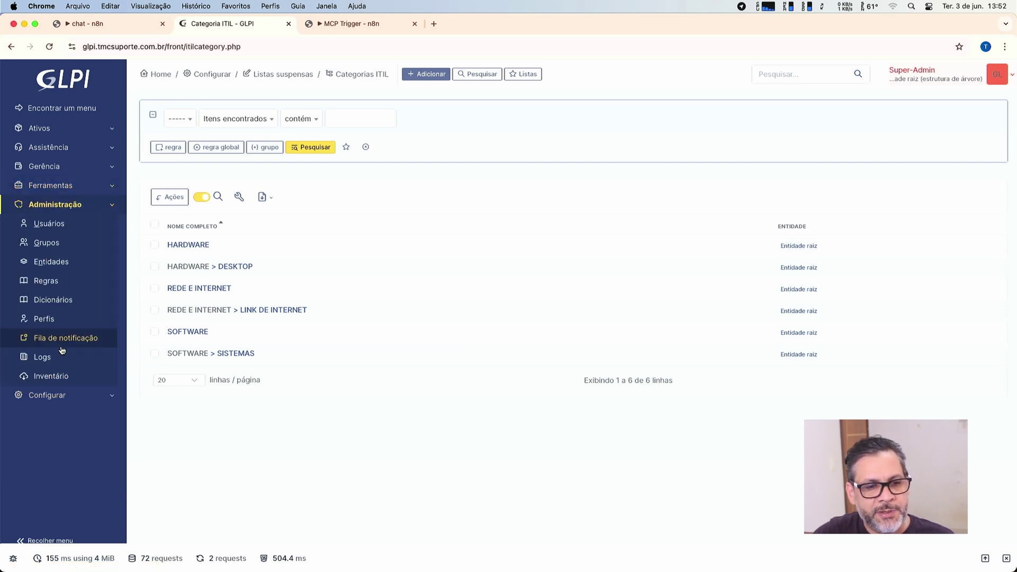
left_click(58, 227)
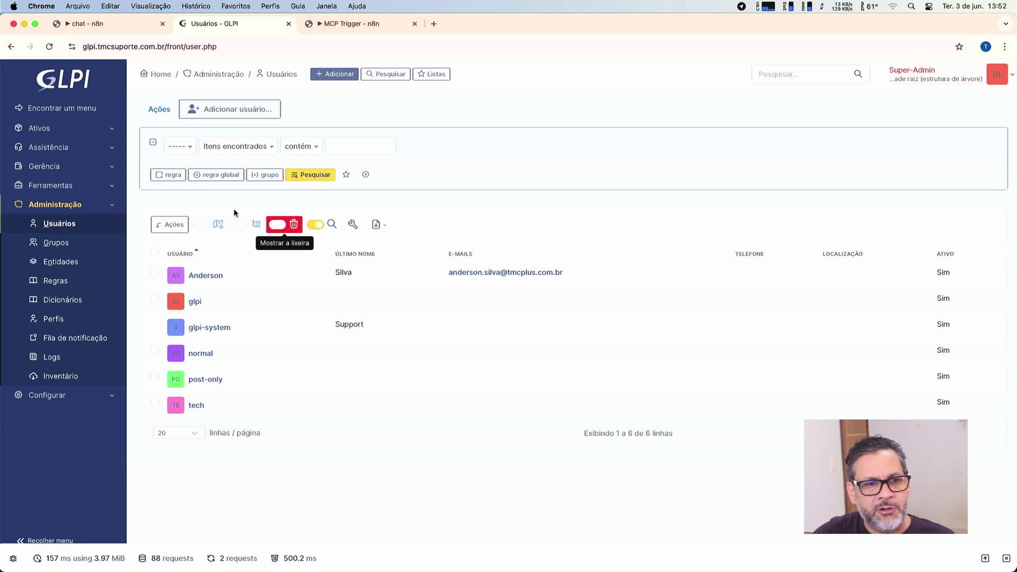
Return to the Assistência helpdesk dashboard, where all ticket counters read 0.
left_click(94, 132)
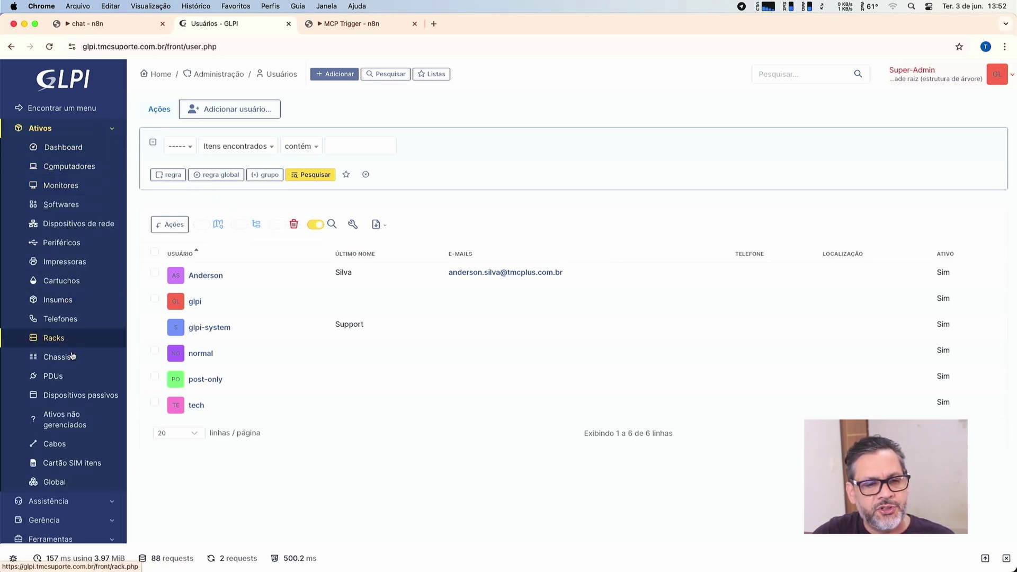
left_click(69, 500)
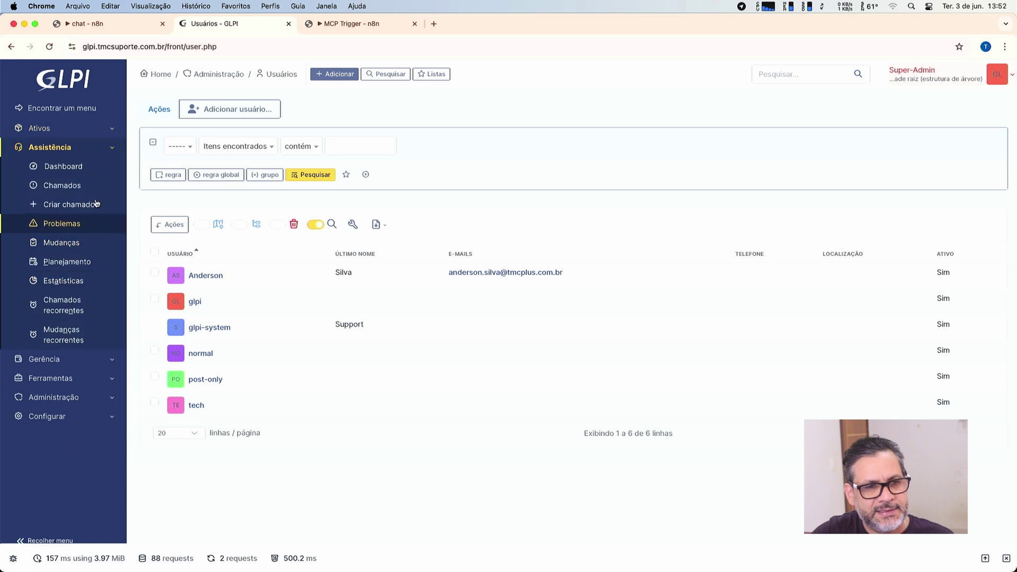
left_click(78, 167)
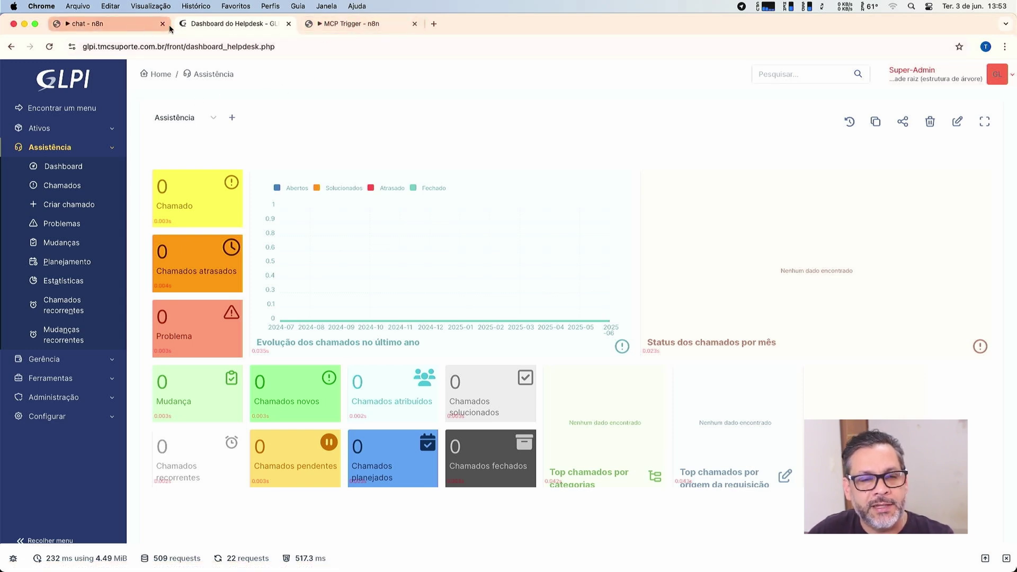
Switch to the 'MCP Trigger - n8n' tab to show the MCP Server Trigger workflow.
left_click(354, 23)
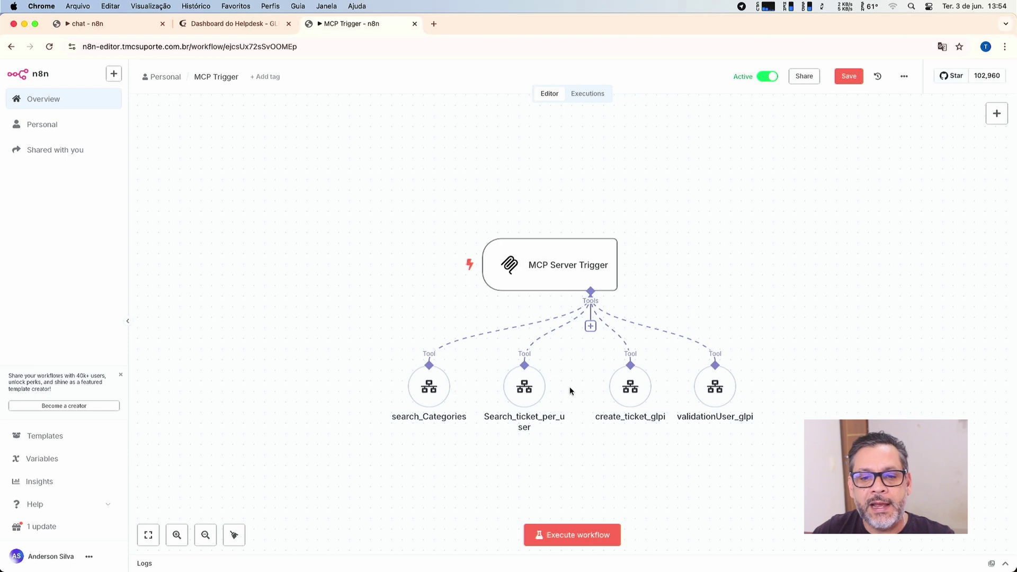
Inspect the create_ticket_glpi tool's settings on the MCP Trigger workflow.
mouse_move(651, 392)
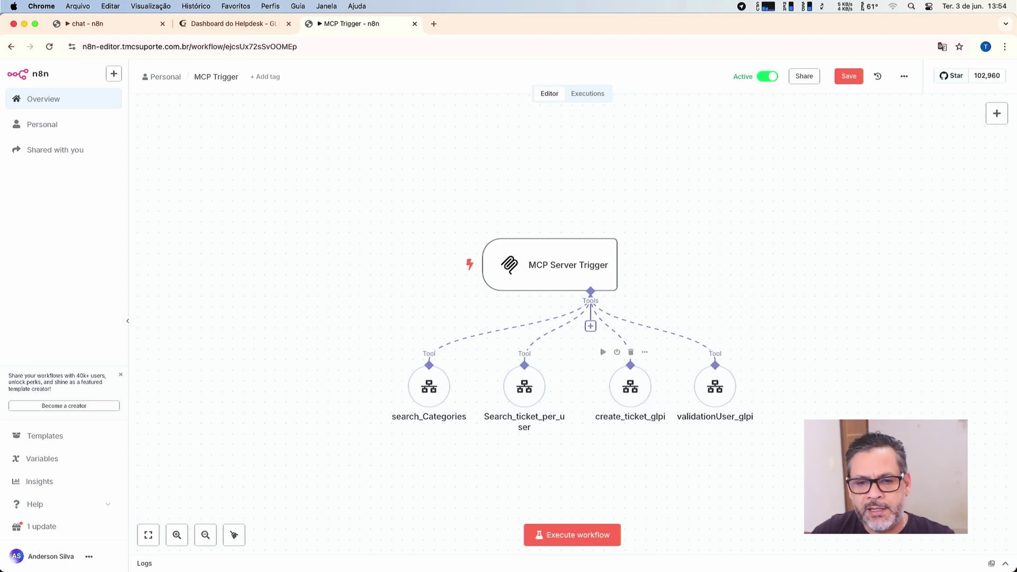
double_click(641, 396)
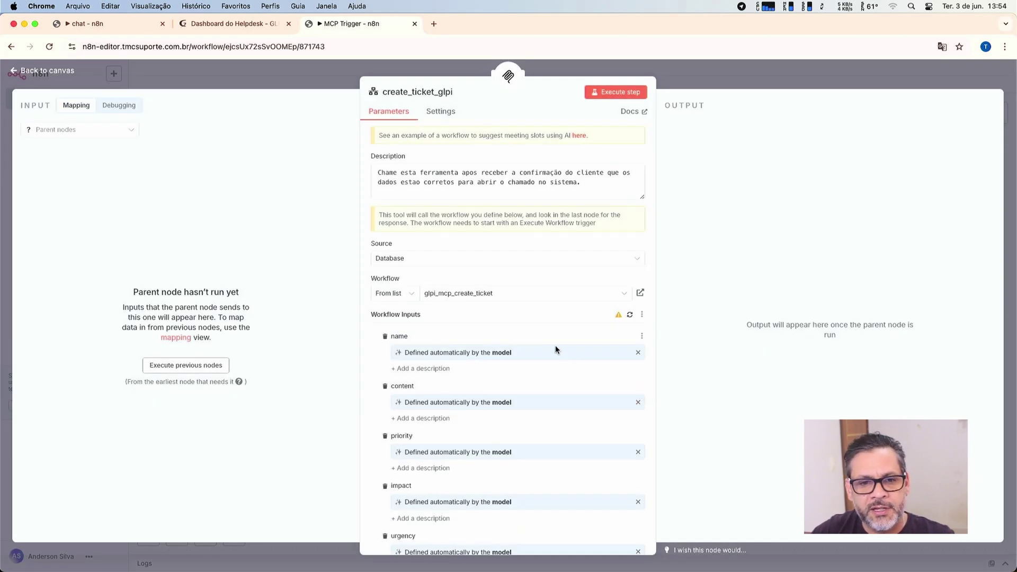
scroll(555, 350, "down", 5)
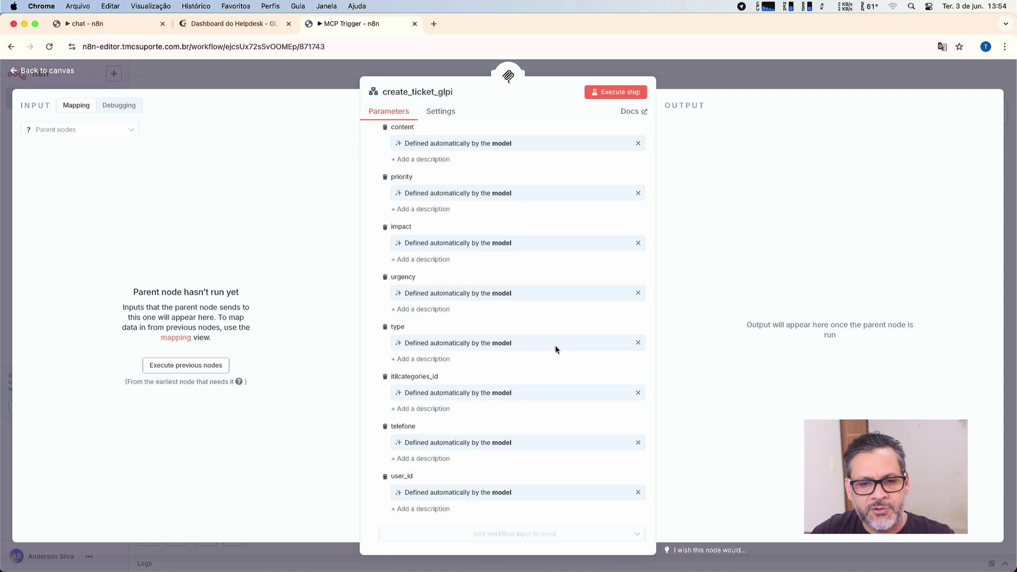
scroll(555, 349, "up", 5)
scroll(555, 350, "down", 3)
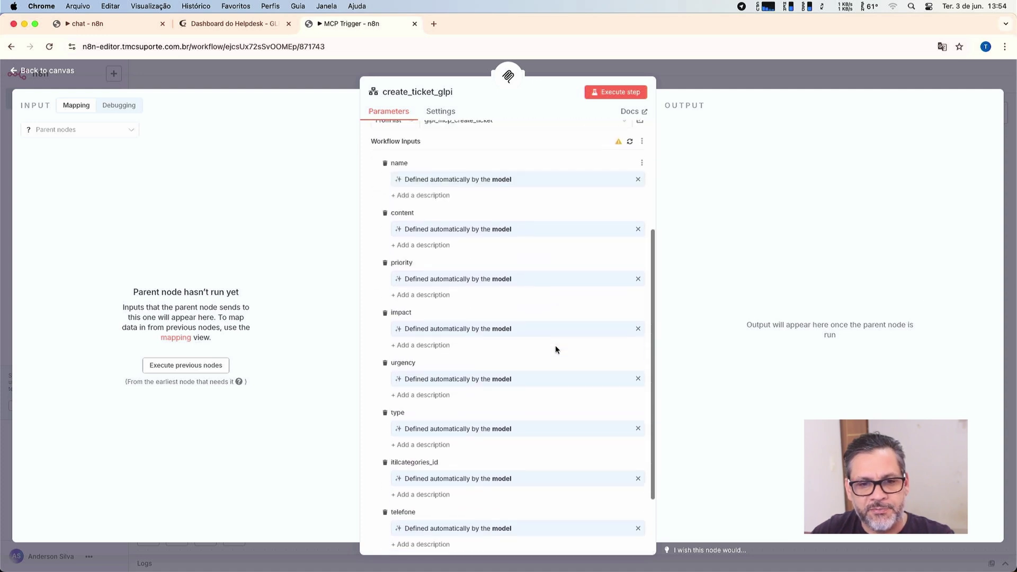
scroll(556, 350, "down", 2)
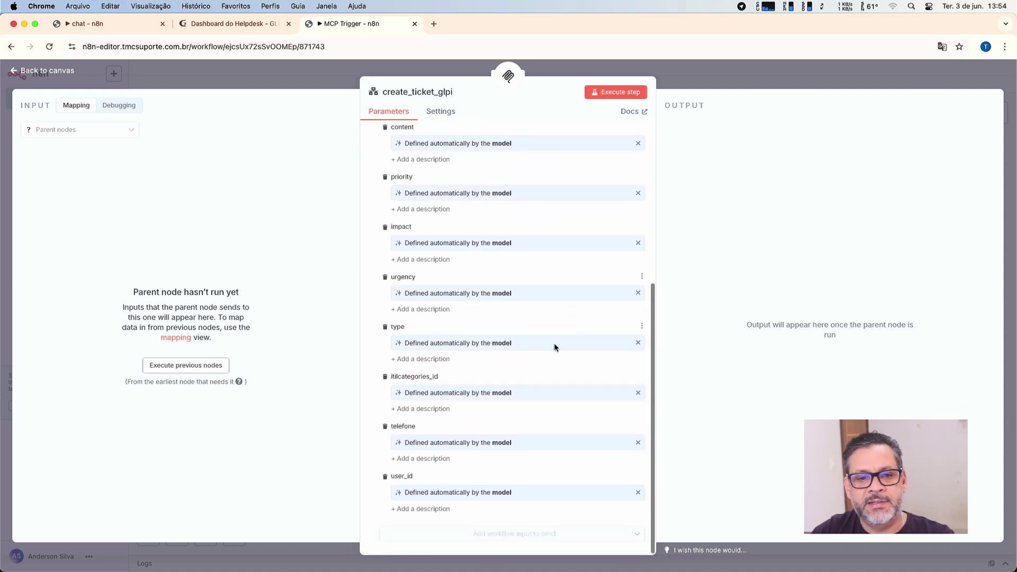
left_click(39, 73)
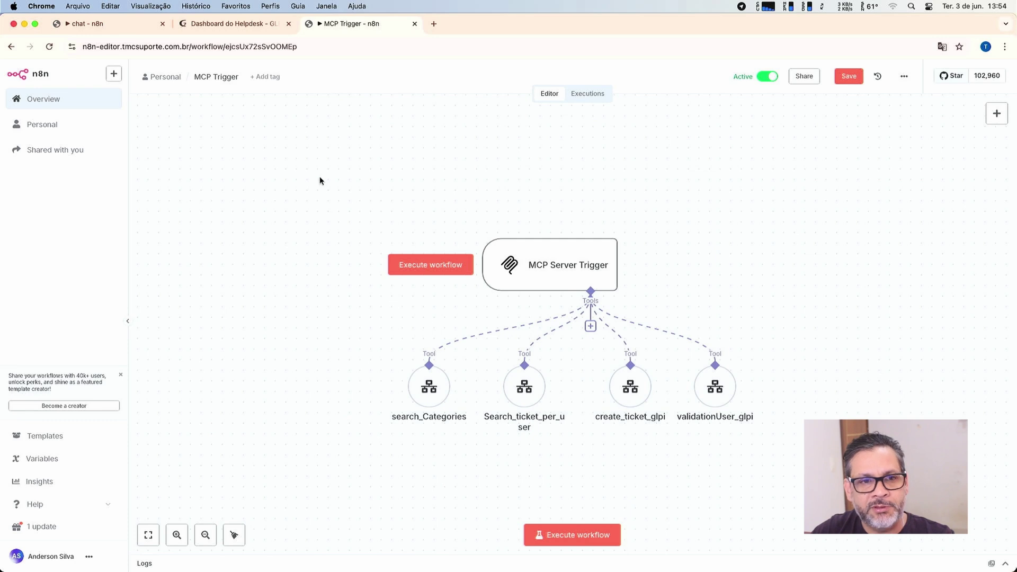
Load the n8n workflows overview in a new tab and open glpi_mcp_validation_user.
left_click(433, 23)
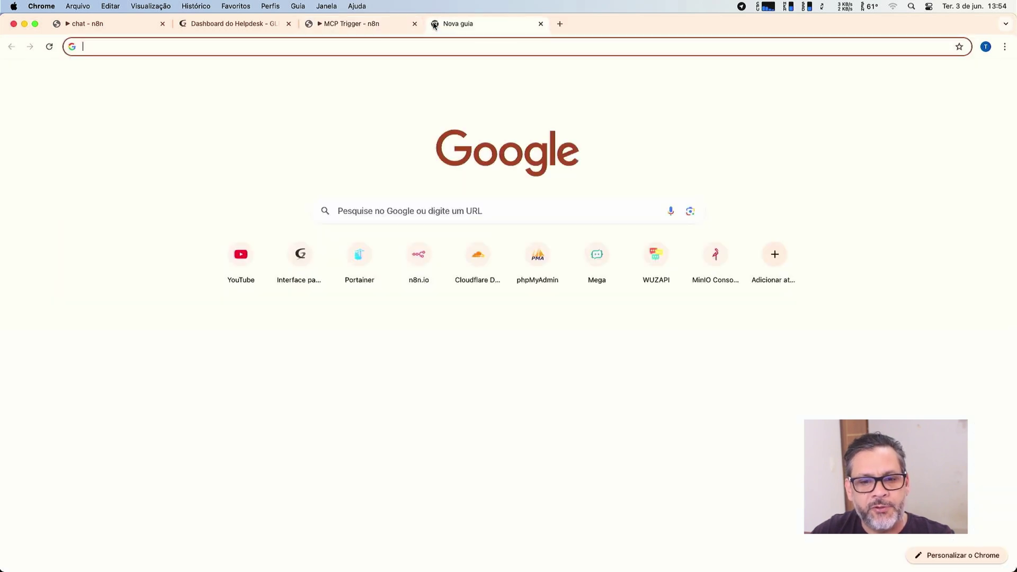
type("n8n")
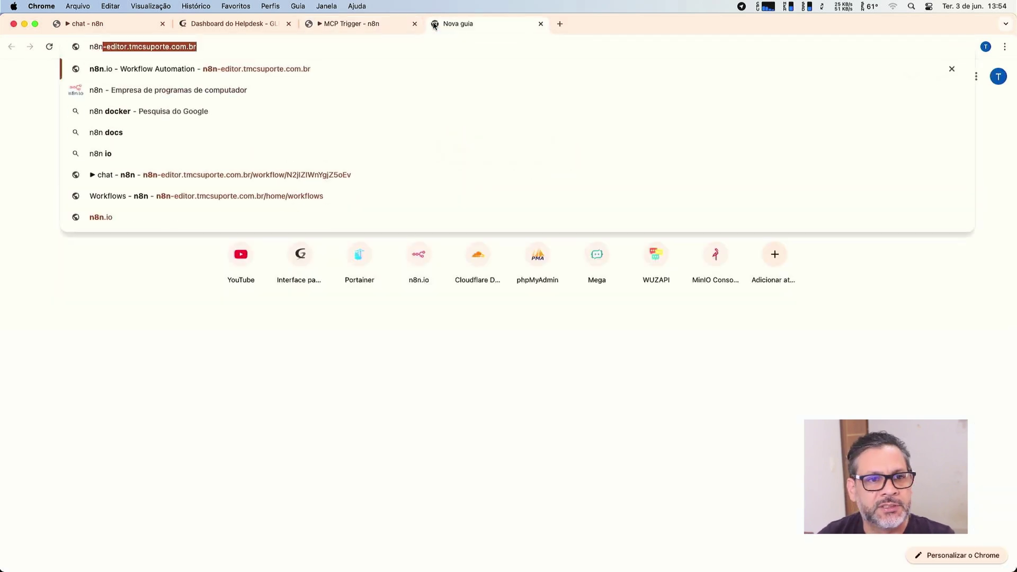
key("Return")
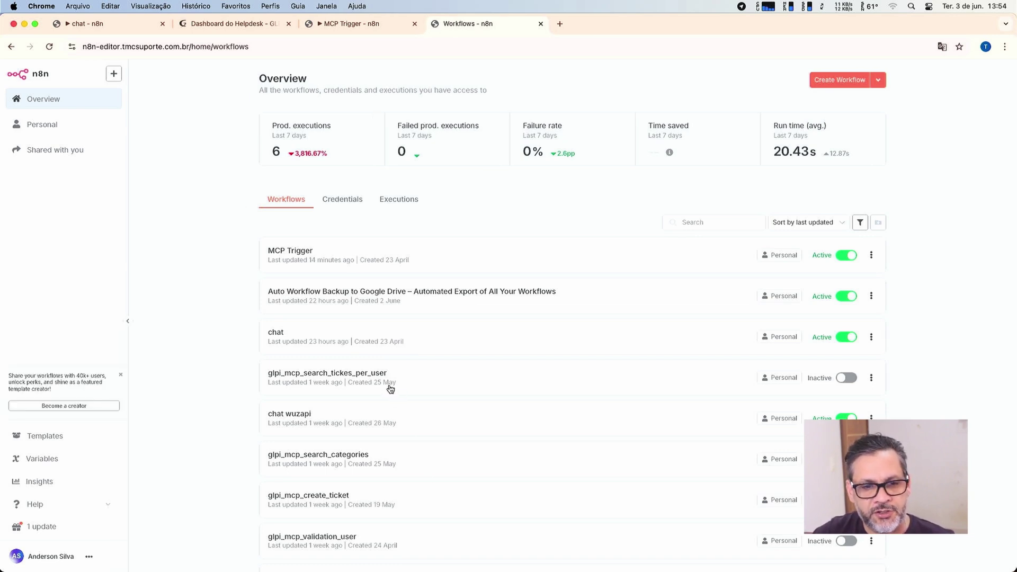
scroll(390, 389, "down", 3)
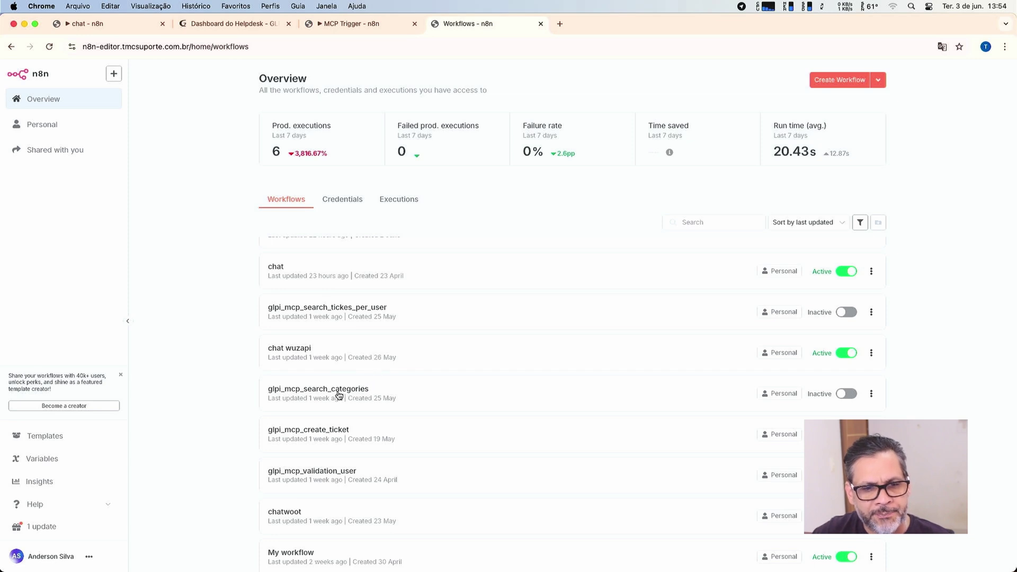
scroll(337, 394, "down", 3)
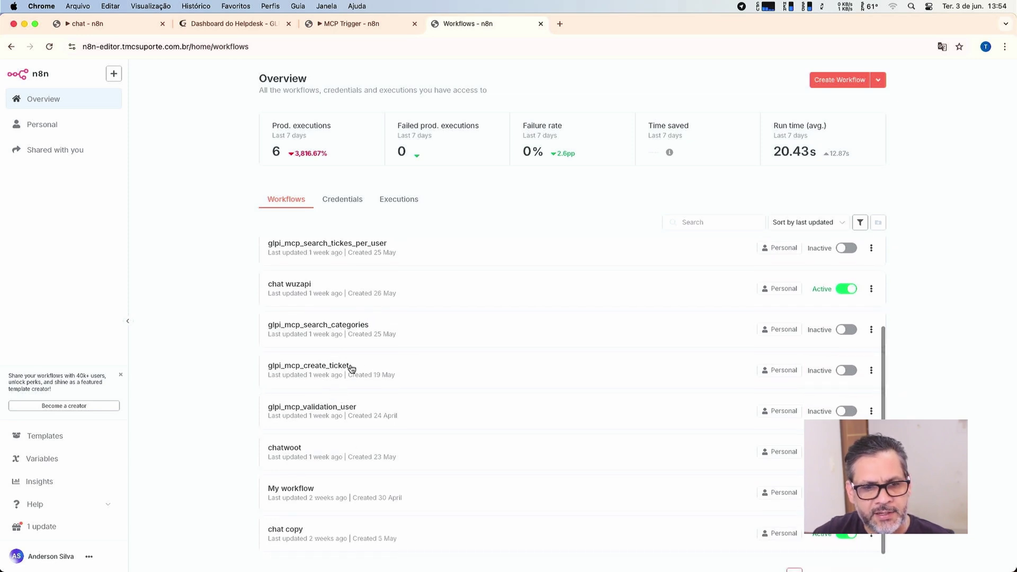
left_click(359, 416)
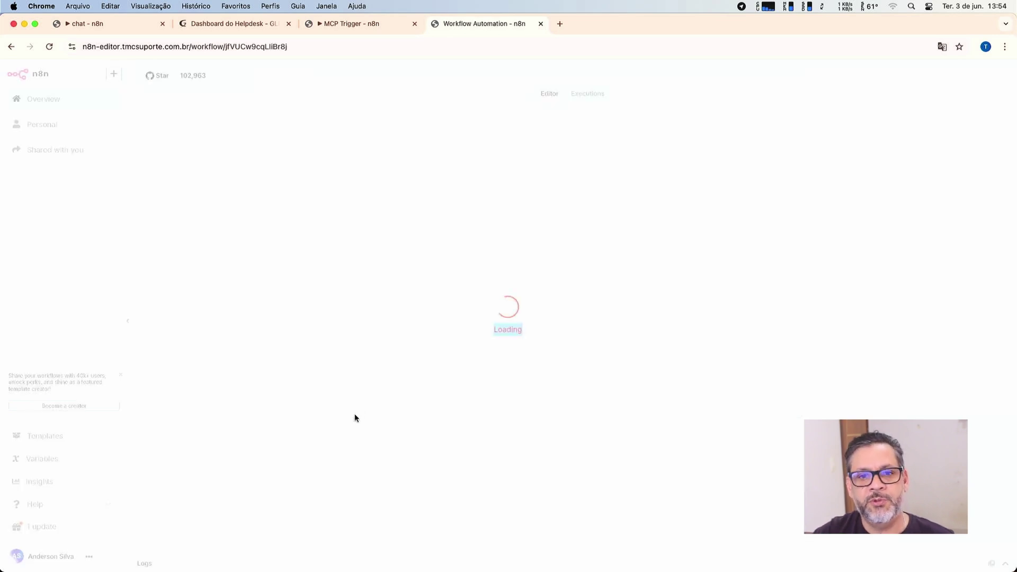
Inspect the key and value settings of the Redis and Redis1 nodes.
scroll(356, 417, "right", 1)
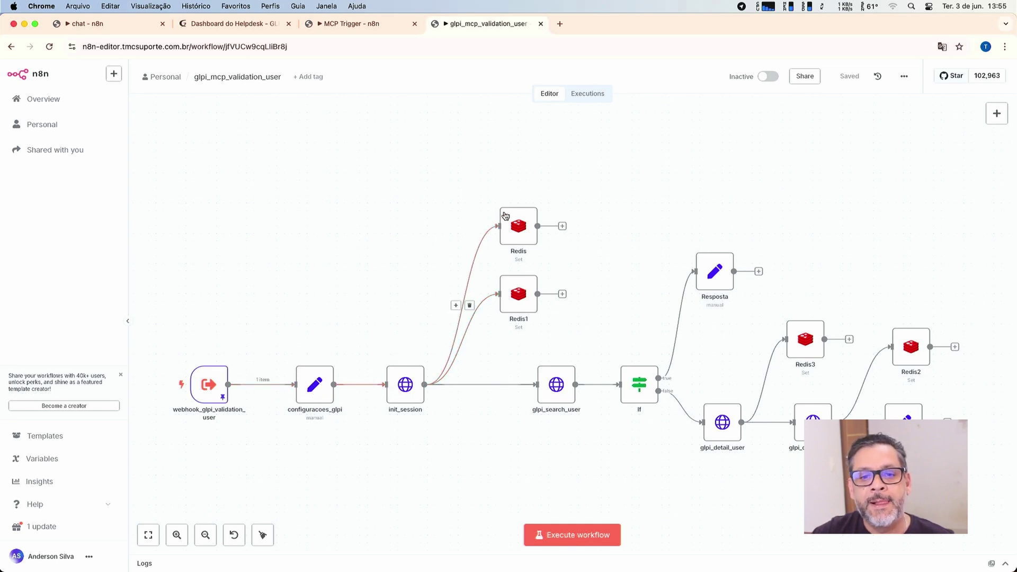
double_click(526, 227)
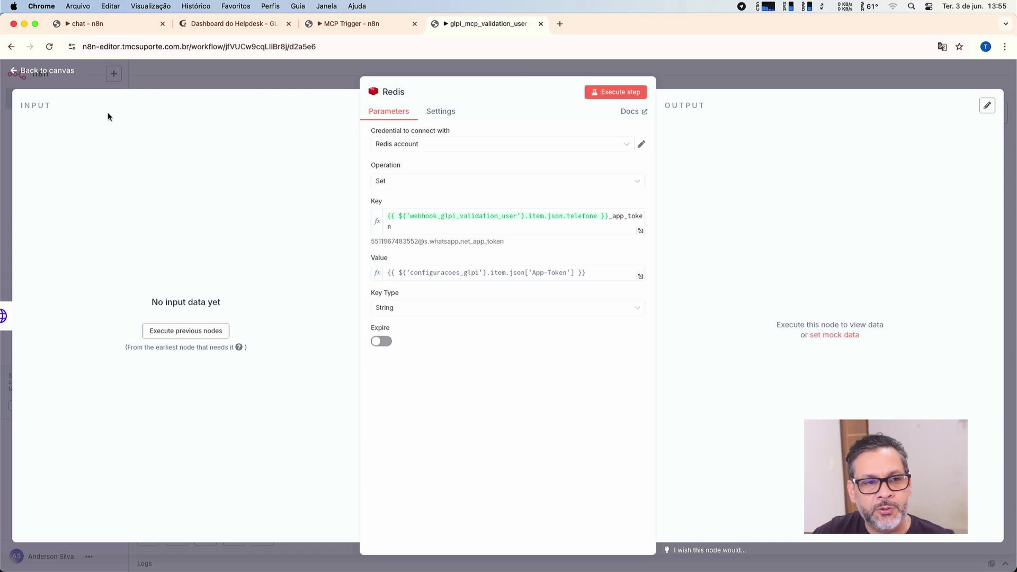
left_click(60, 71)
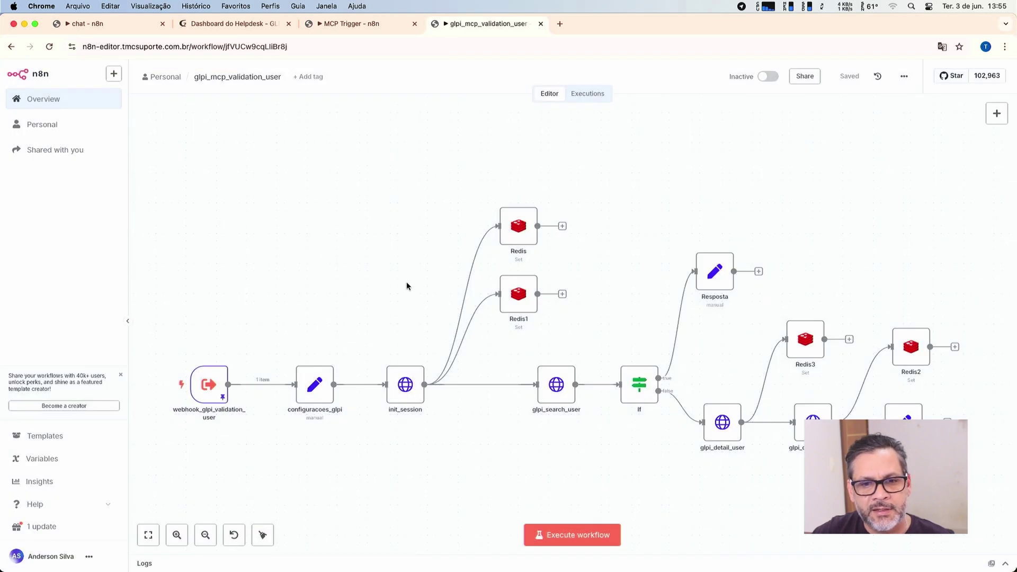
double_click(509, 302)
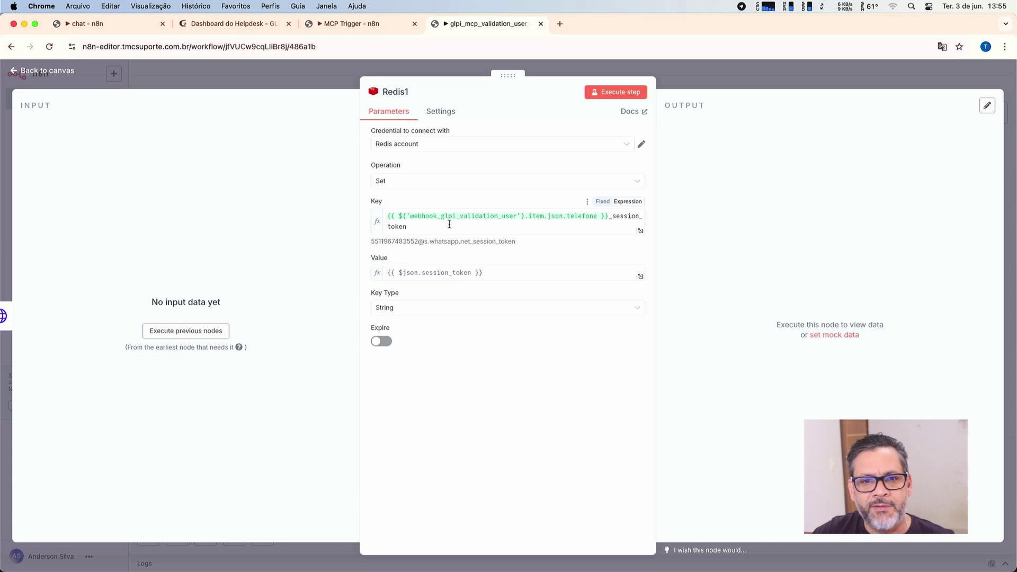
left_click(62, 79)
Inspect the Redis3 and Redis2 node settings, then open a blank browser tab.
scroll(642, 329, "right", 3)
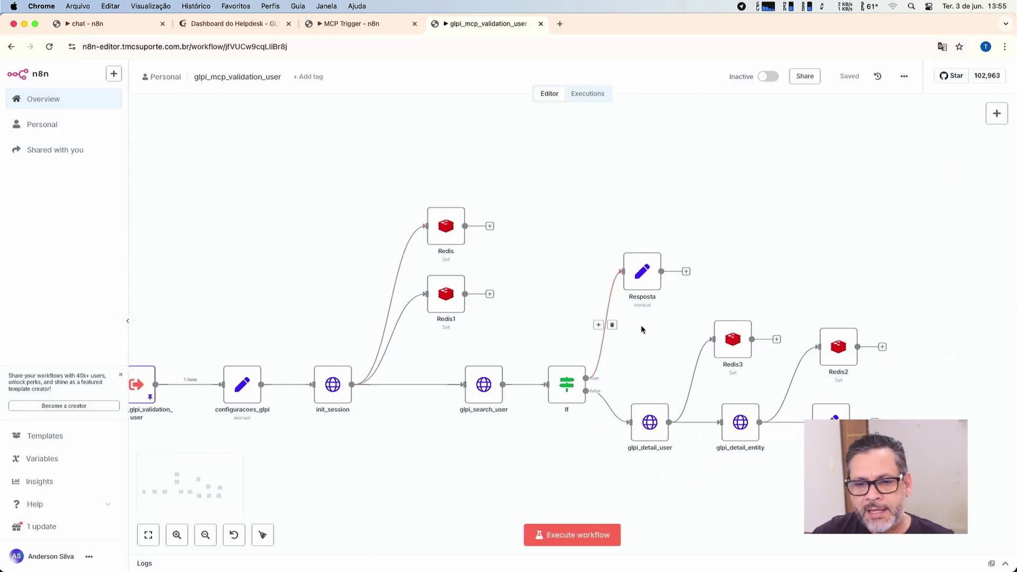
scroll(641, 325, "right", 5)
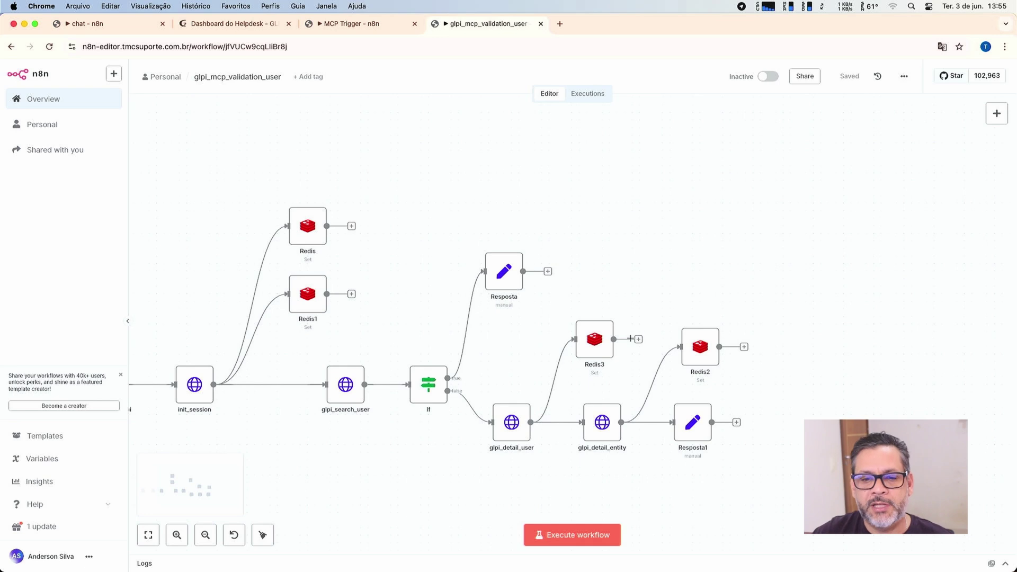
double_click(599, 350)
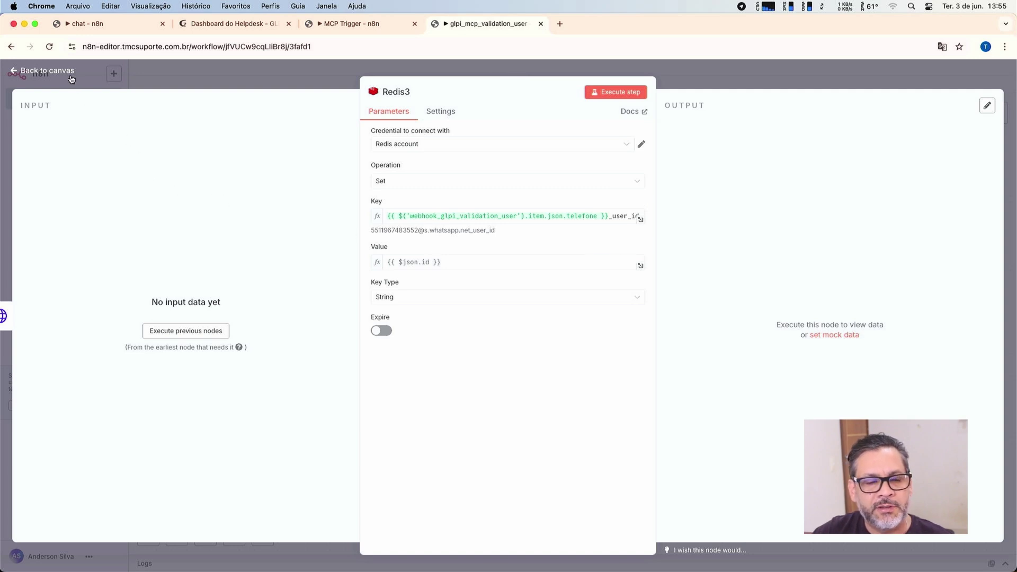
left_click(47, 70)
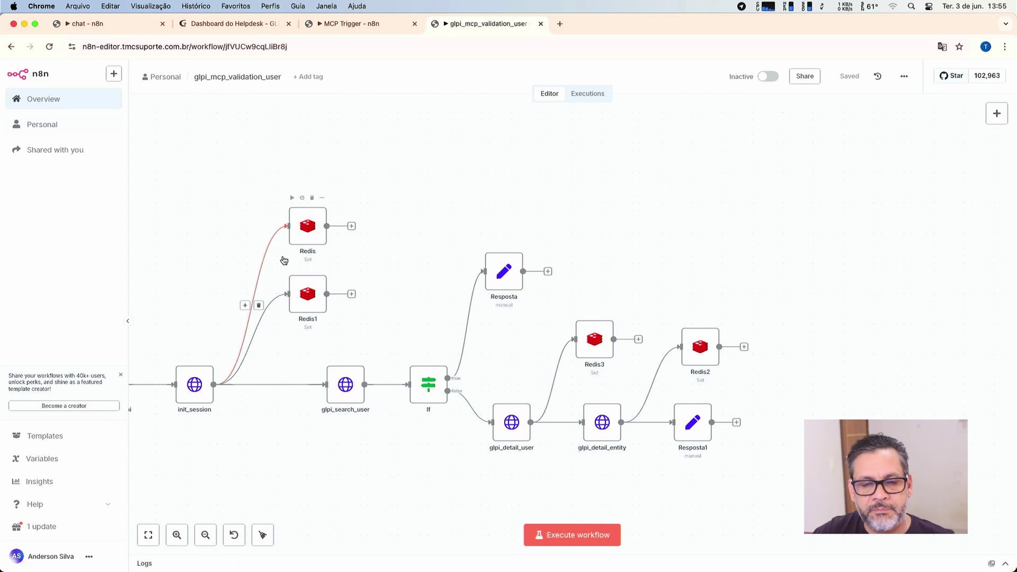
double_click(688, 353)
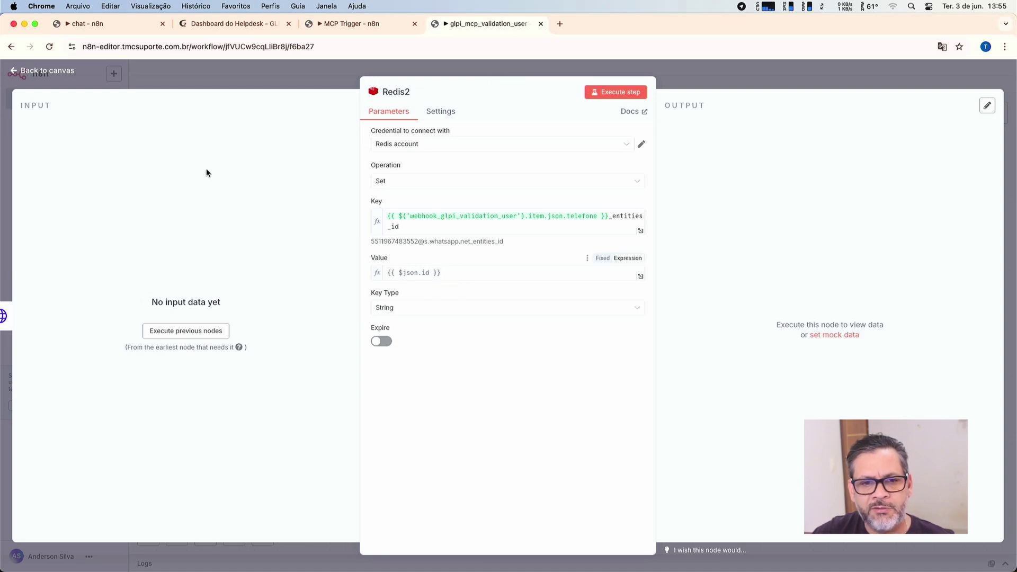
left_click(73, 73)
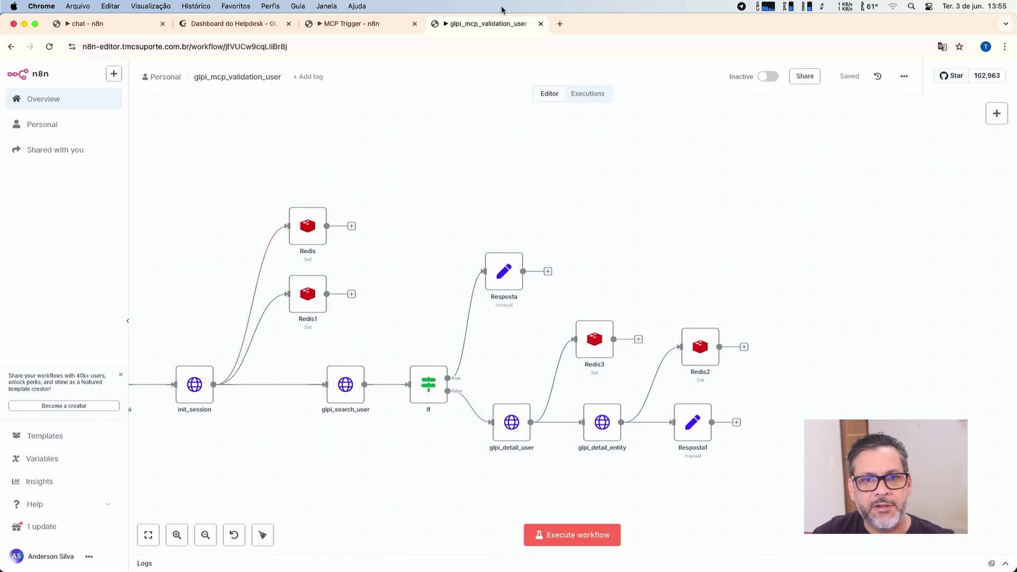
left_click(560, 23)
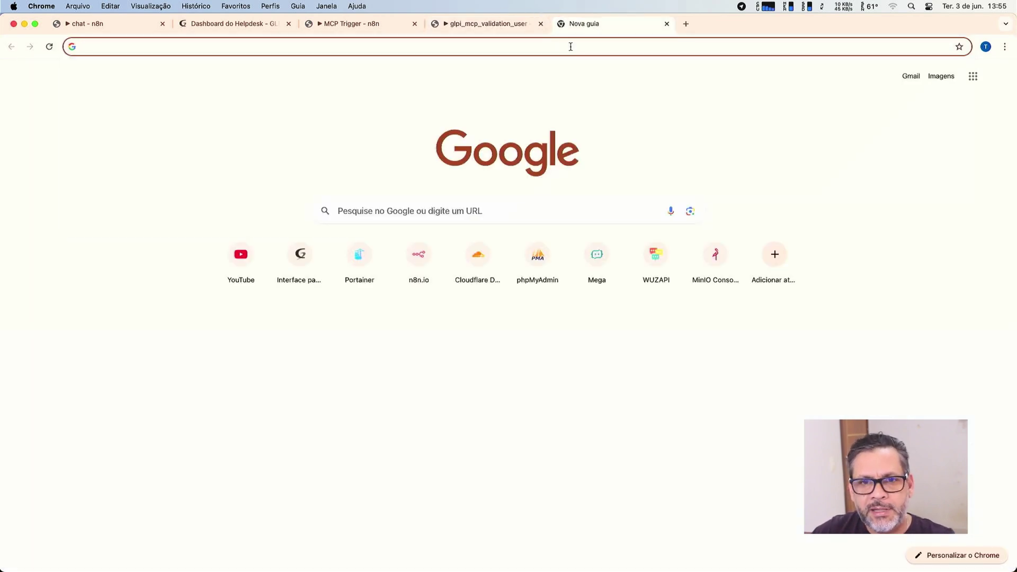
Load the n8n editor in the new tab and open glpi_mcp_validation_user from the workflows list.
left_click(571, 47)
type("n8n")
key("Return")
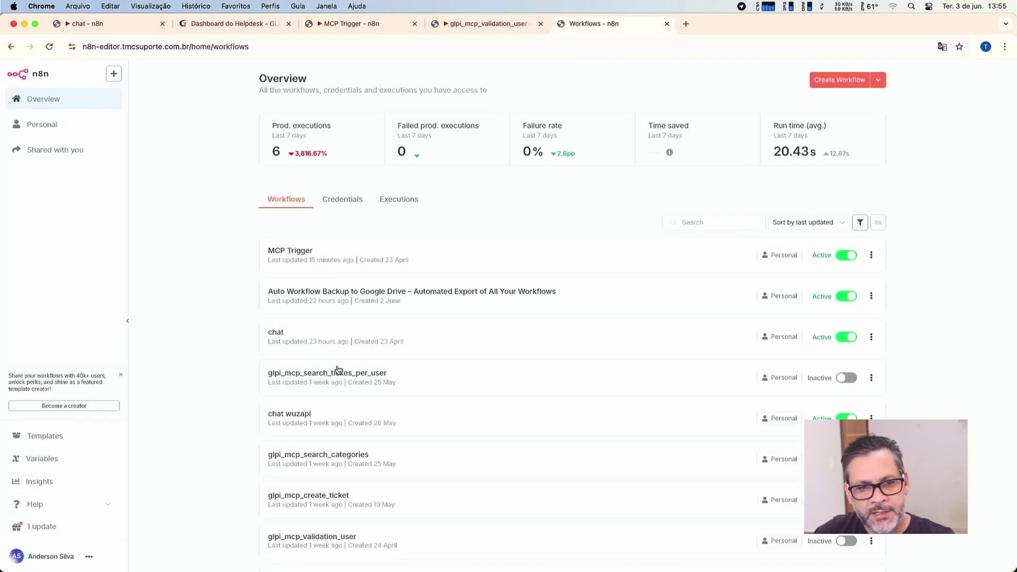
scroll(339, 369, "down", 3)
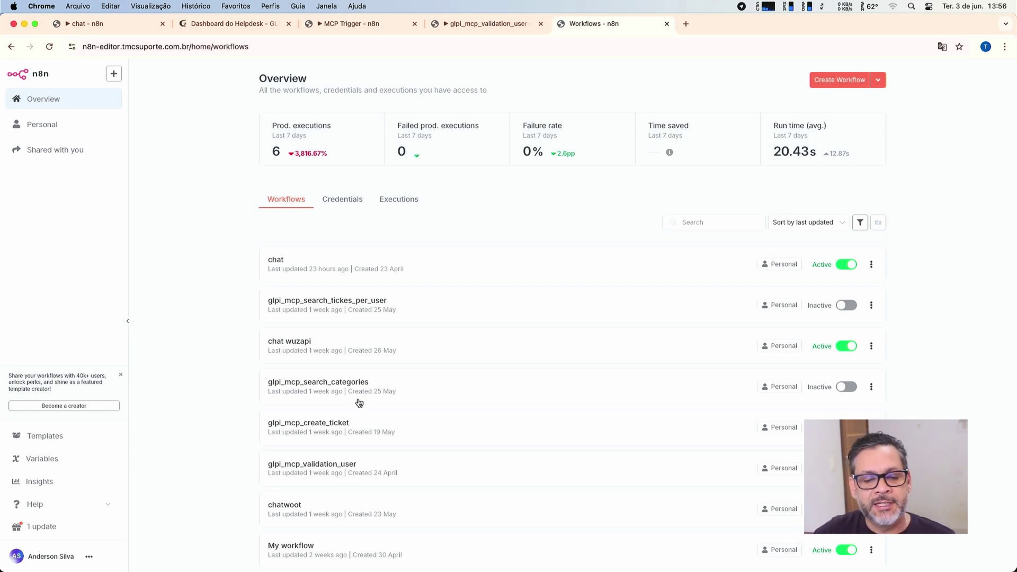
scroll(363, 401, "down", 2)
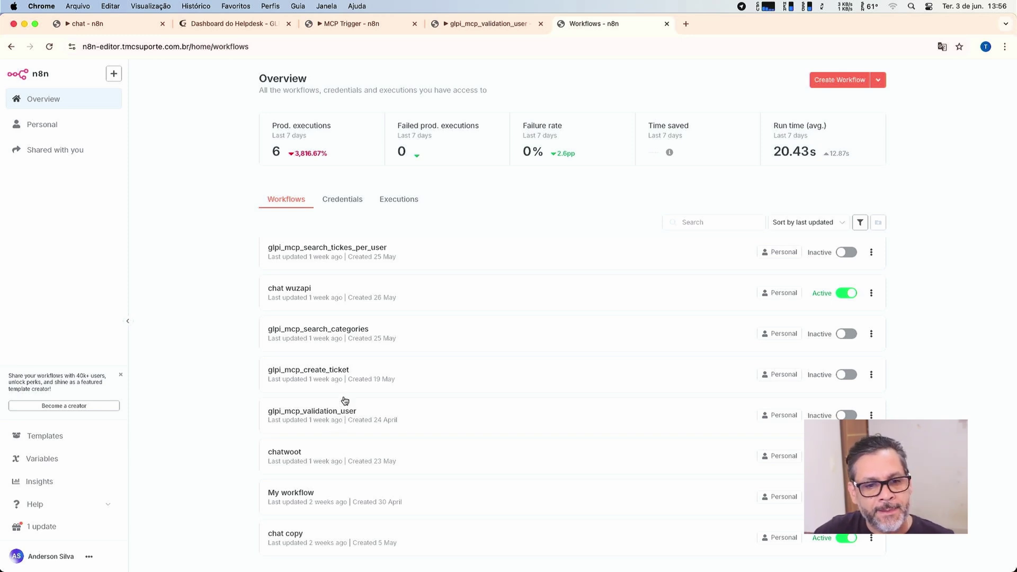
left_click(345, 424)
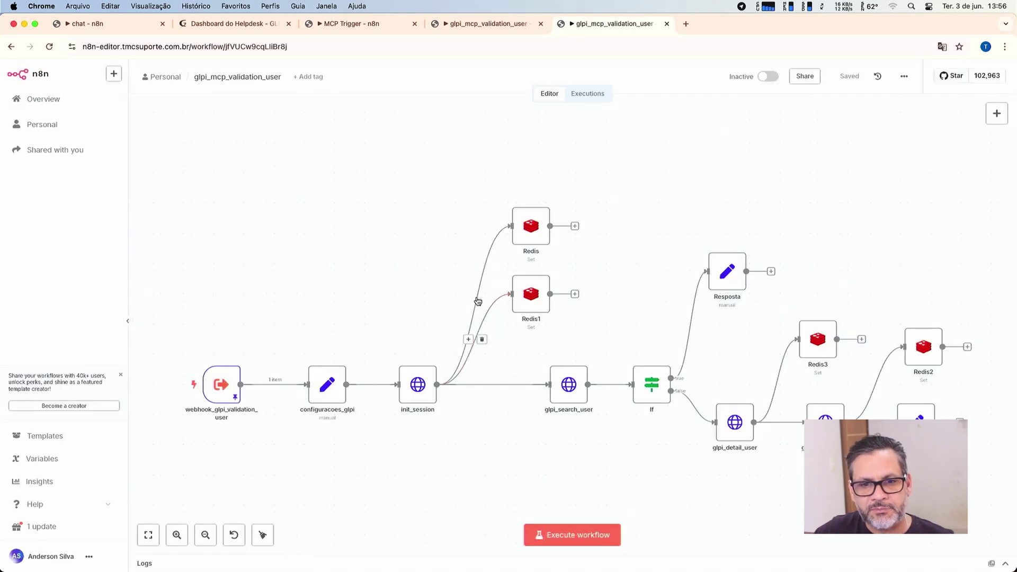
Open the glpi_mcp_search_tickes_per_user workflow from the overview and scroll across its canvas.
left_click(12, 47)
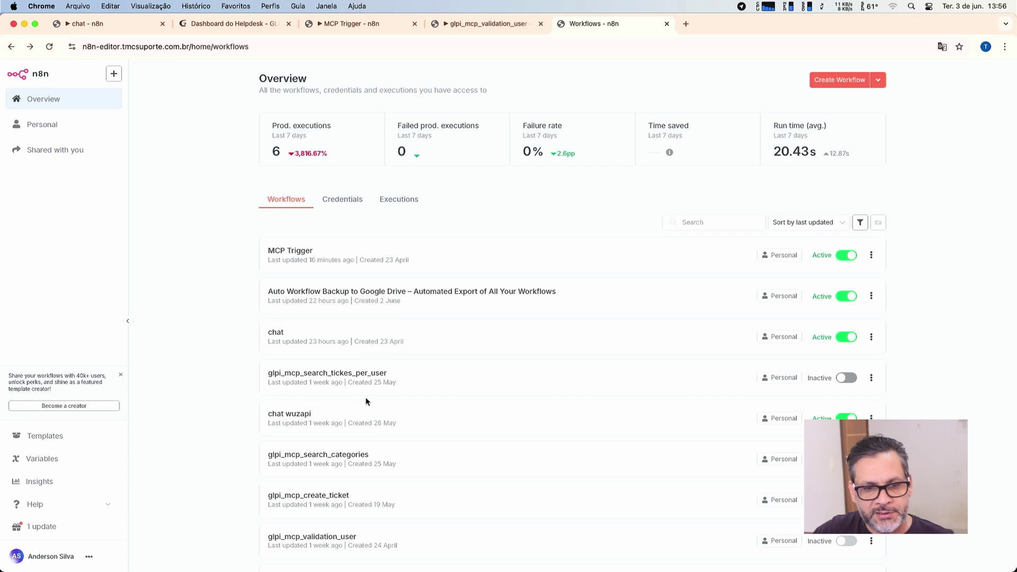
left_click(365, 376)
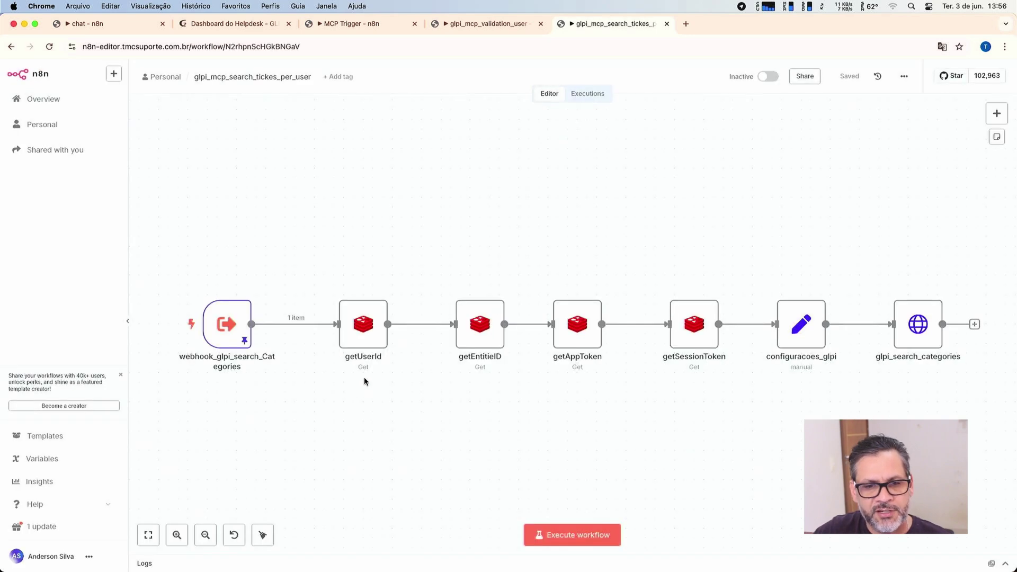
scroll(377, 386, "right", 1)
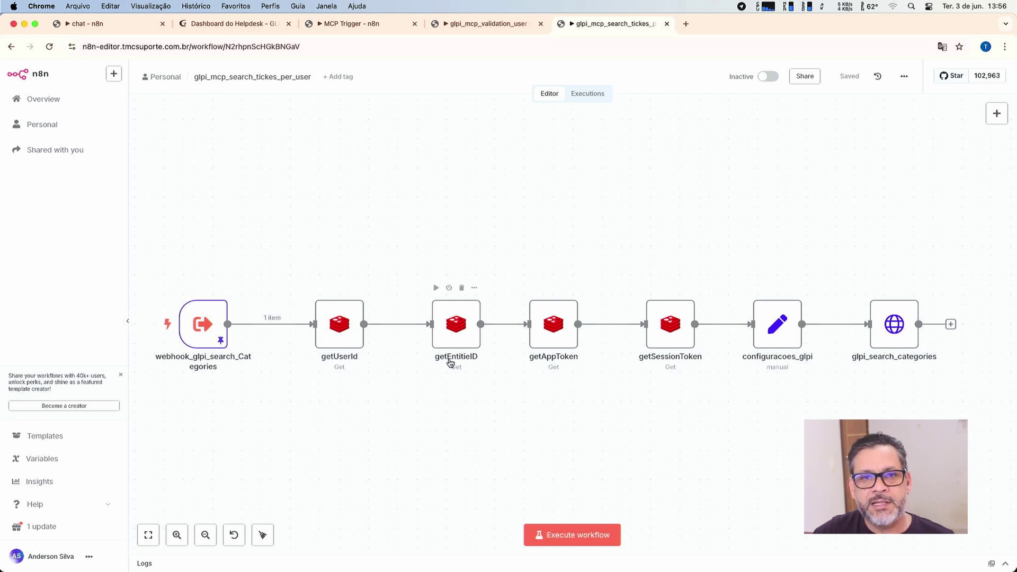
scroll(450, 362, "right", 2)
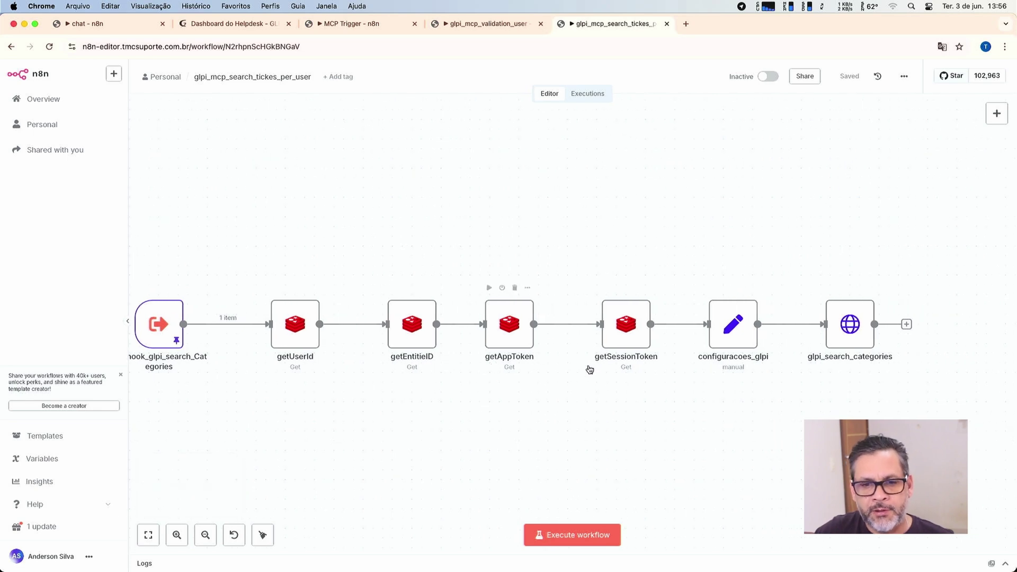
scroll(604, 363, "right", 3)
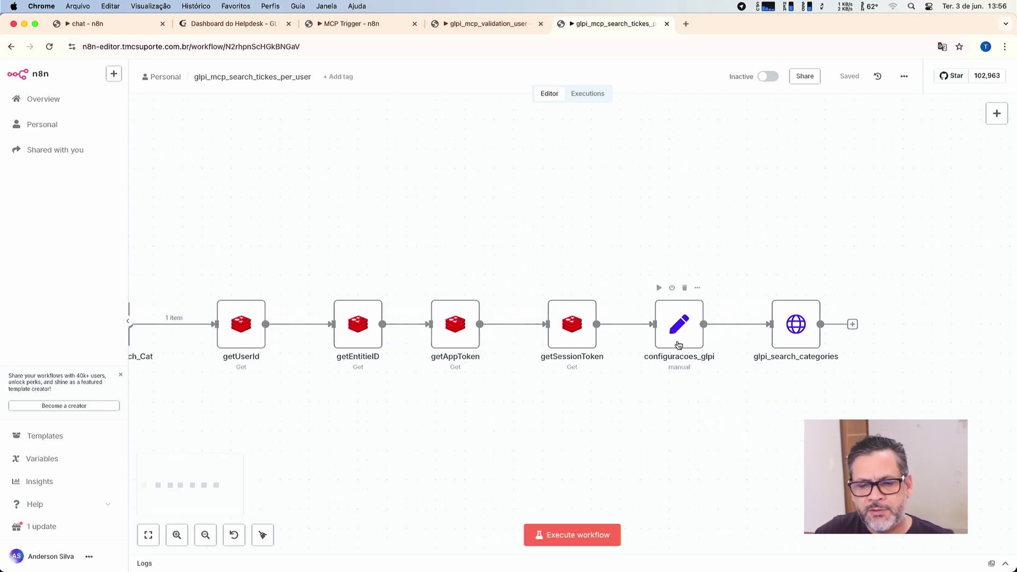
scroll(679, 345, "right", 3)
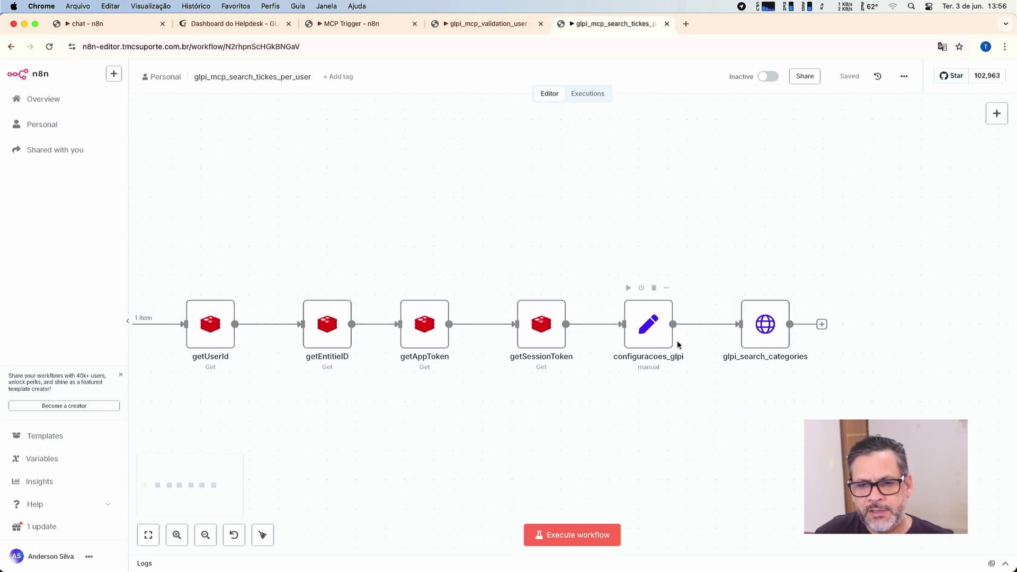
Review the configuracoes_glpi fields and the glpi_search_categories request settings.
double_click(643, 345)
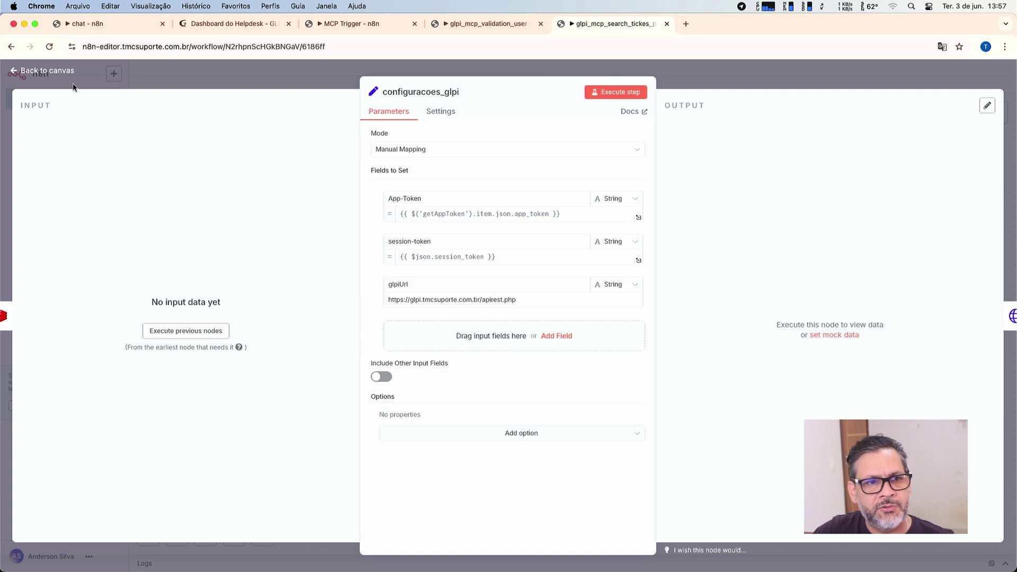
left_click(63, 73)
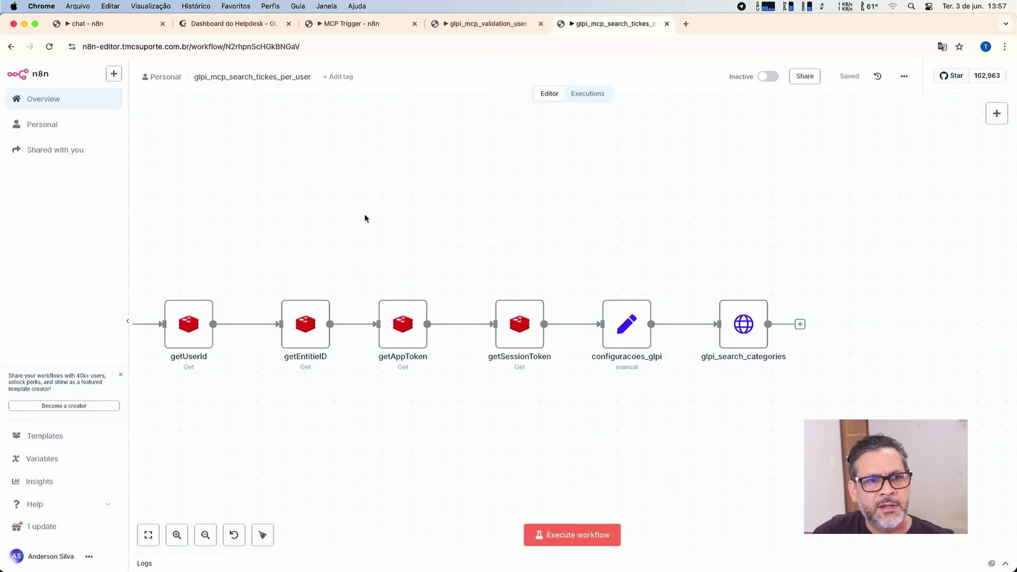
double_click(733, 350)
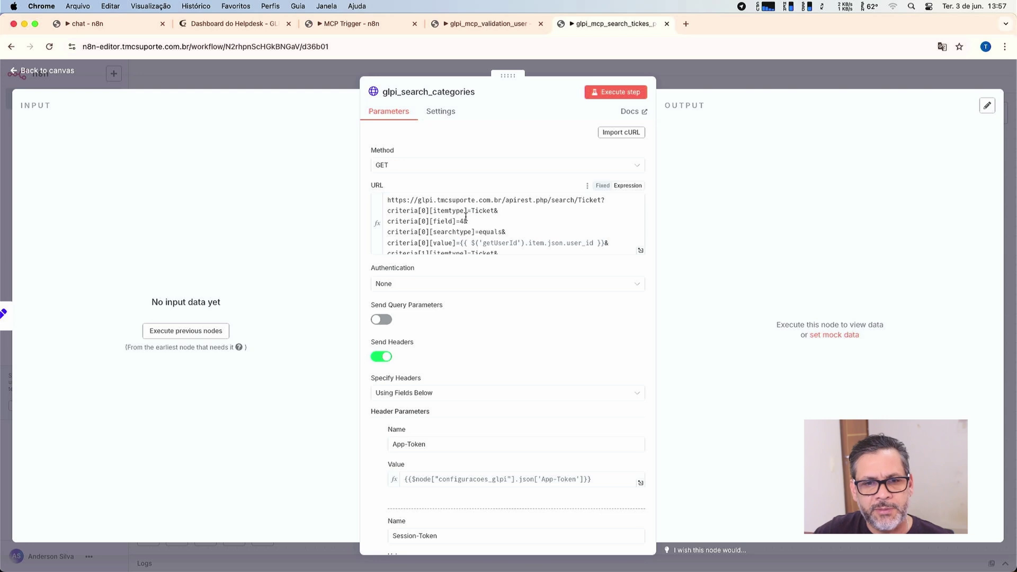
scroll(466, 217, "down", 3)
scroll(466, 217, "up", 3)
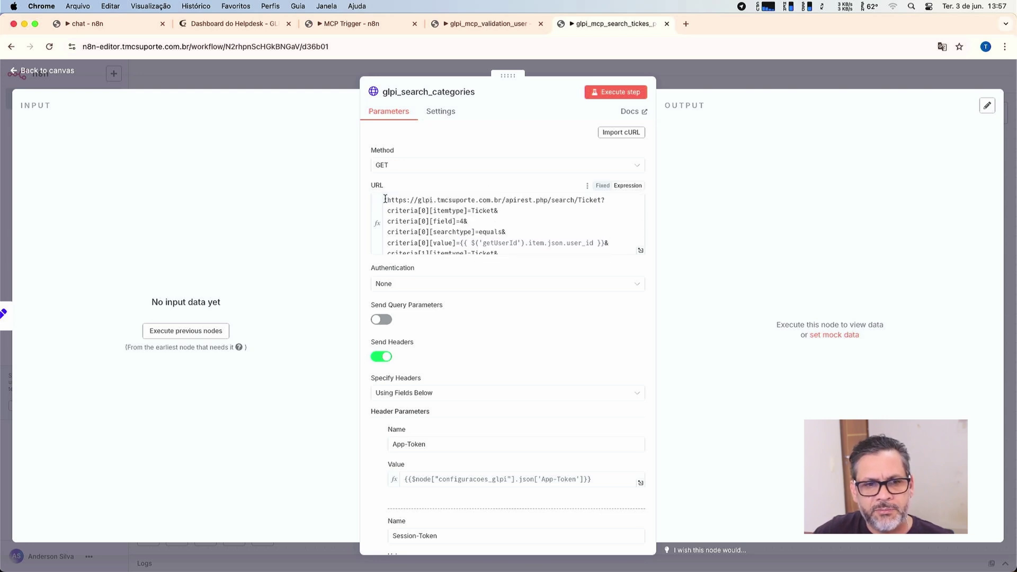
left_click(47, 71)
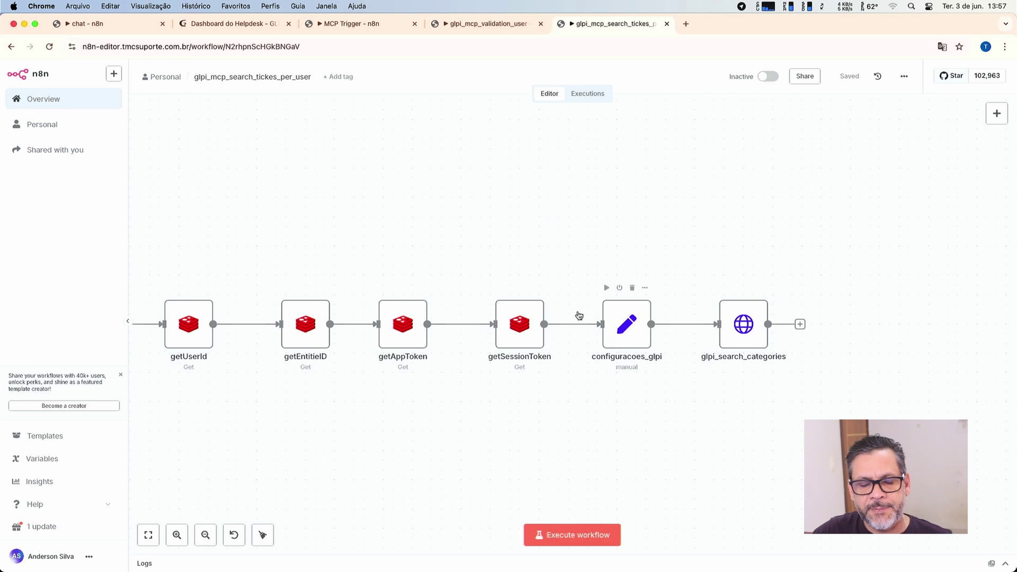
double_click(614, 323)
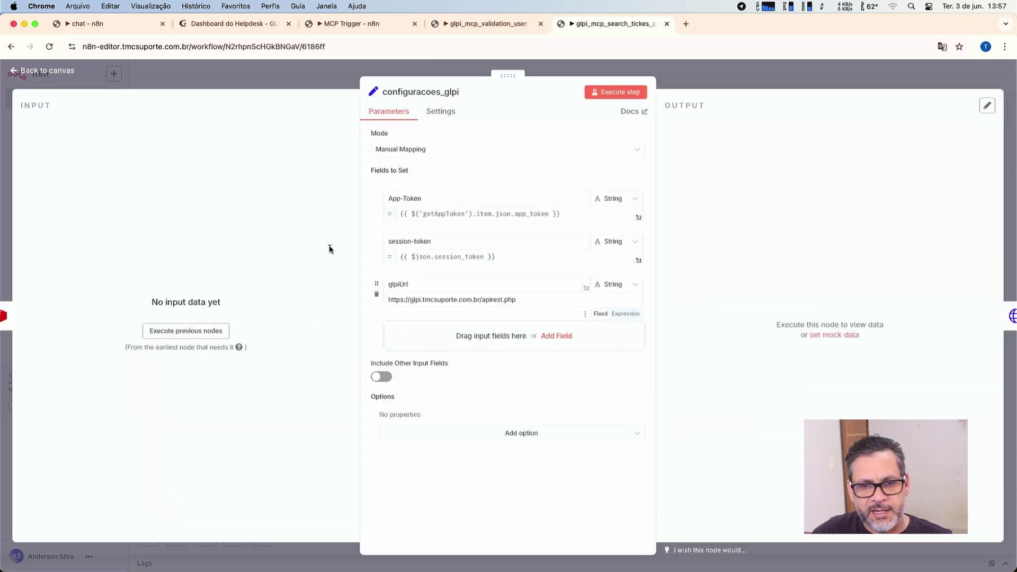
left_click(68, 74)
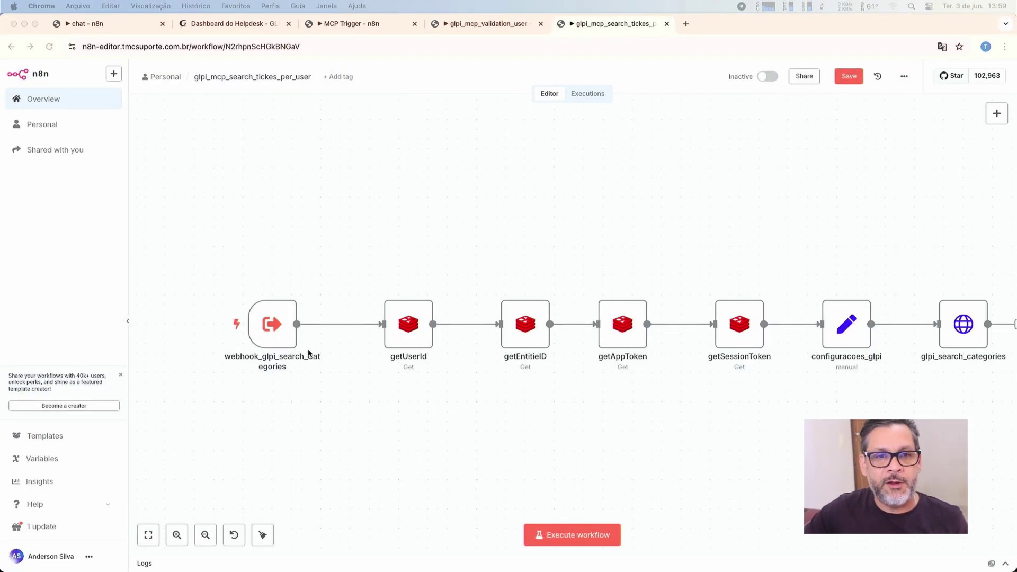
scroll(309, 354, "left", 2)
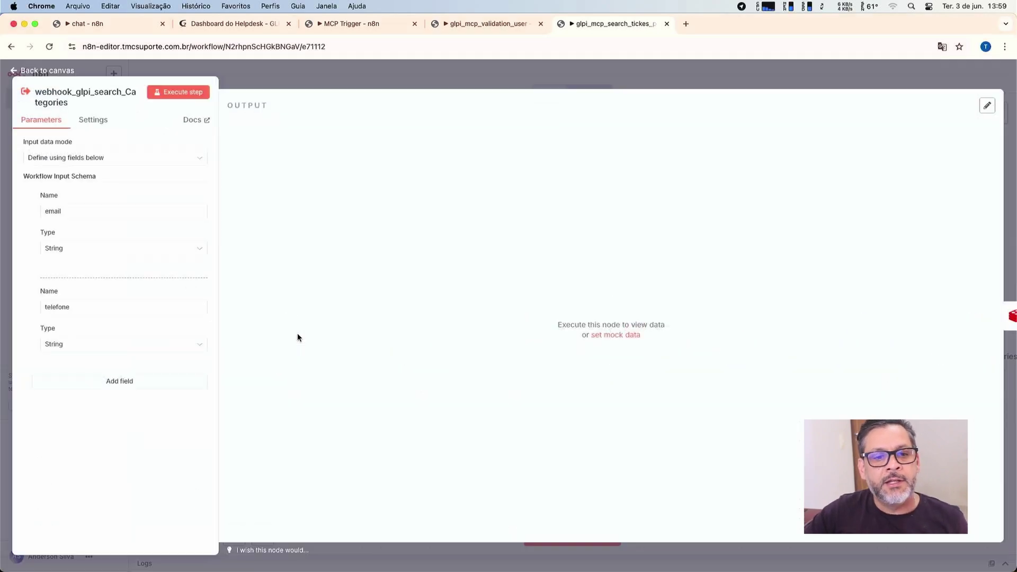
double_click(298, 339)
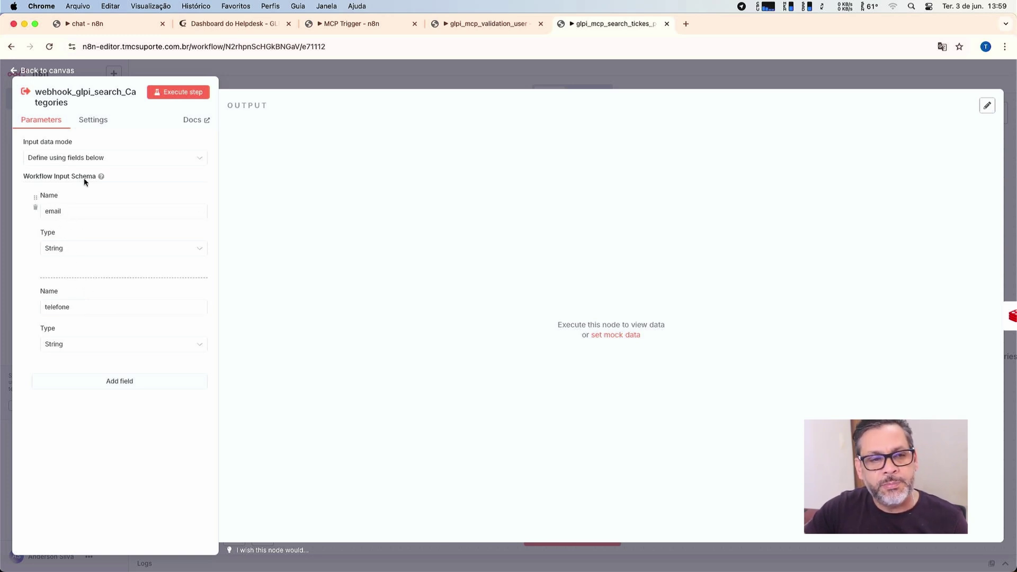
left_click(62, 71)
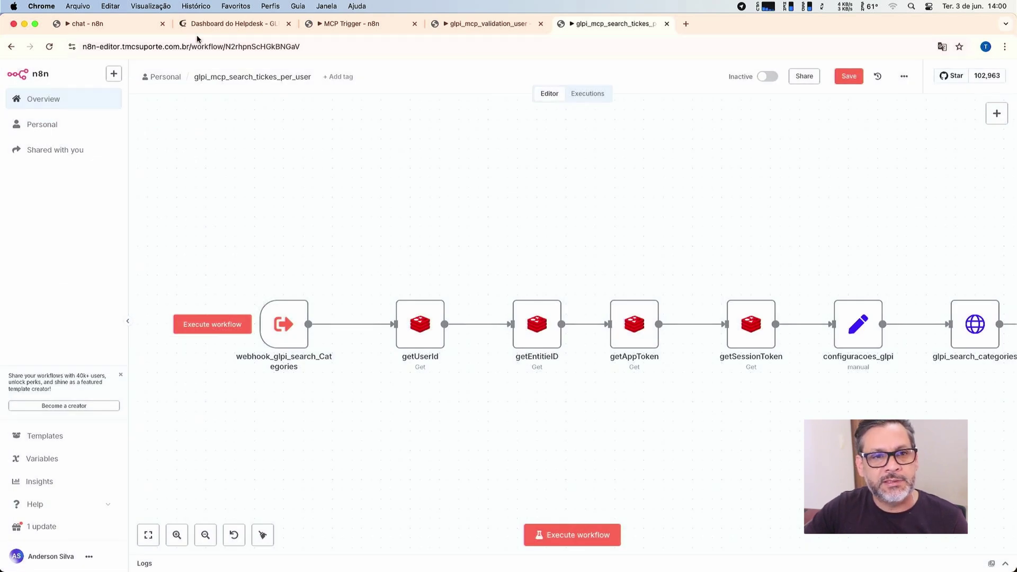
Start a new GLPI ticket from Assistência > Chamados with + Adicionar.
left_click(223, 24)
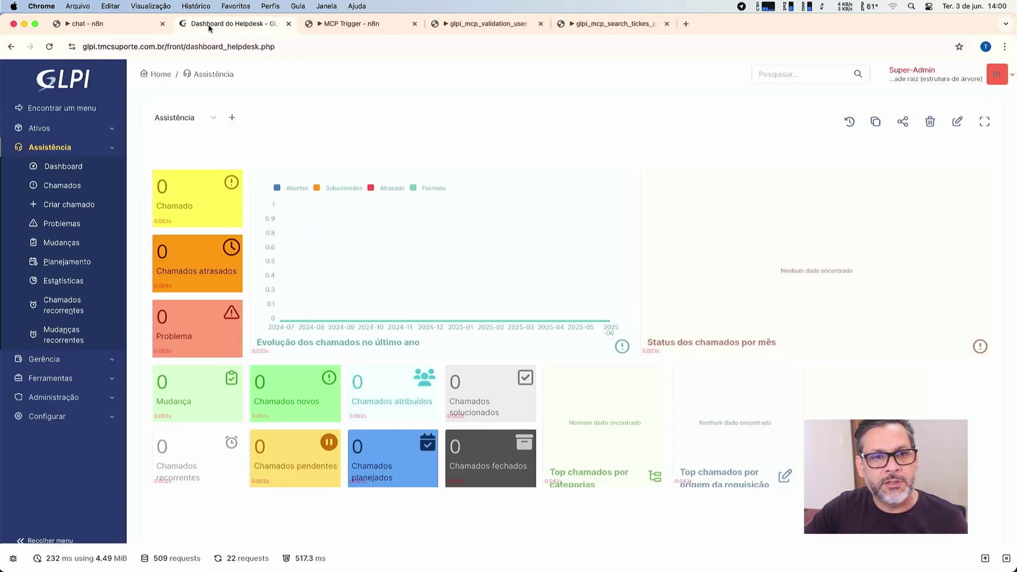
left_click(80, 192)
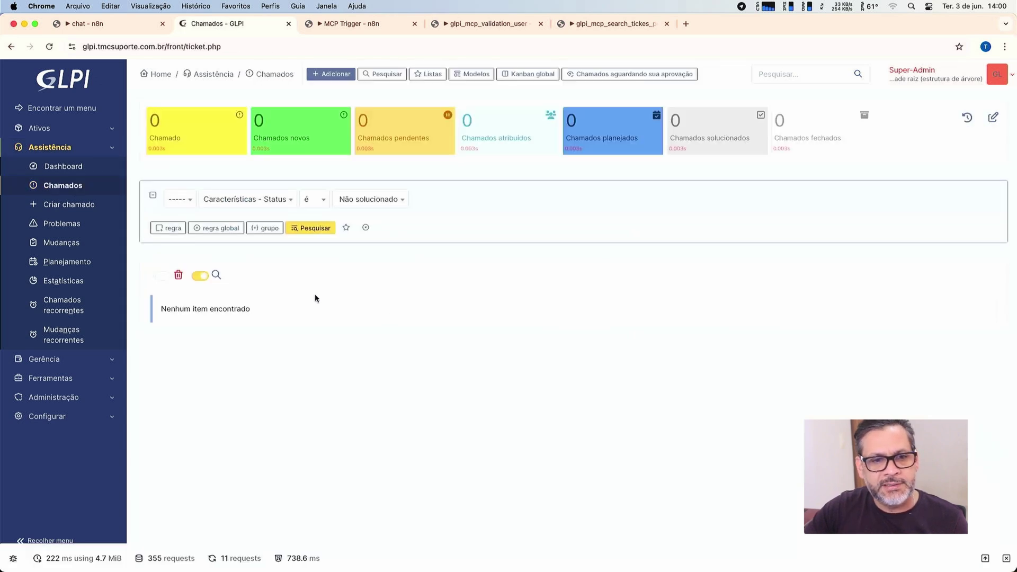
left_click(345, 74)
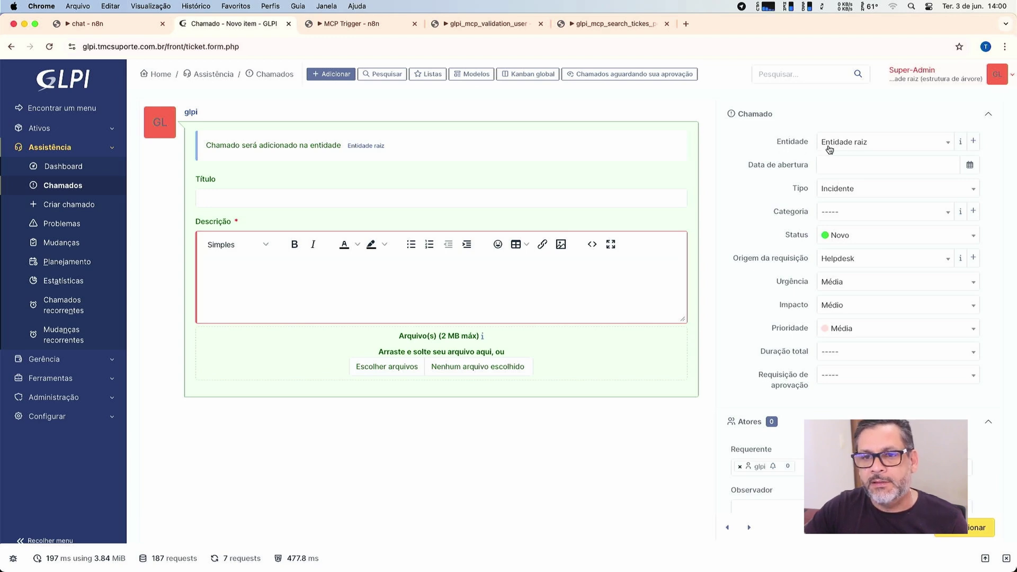
Keep the new ticket in Entidade raiz, review its Atores, then return to the search-tickets workflow.
left_click(858, 143)
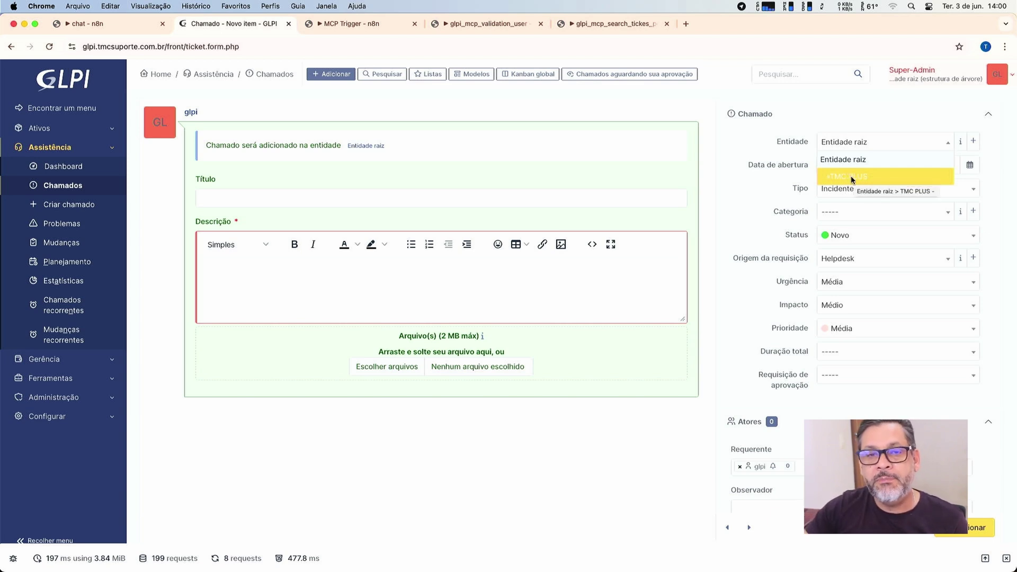
left_click(761, 189)
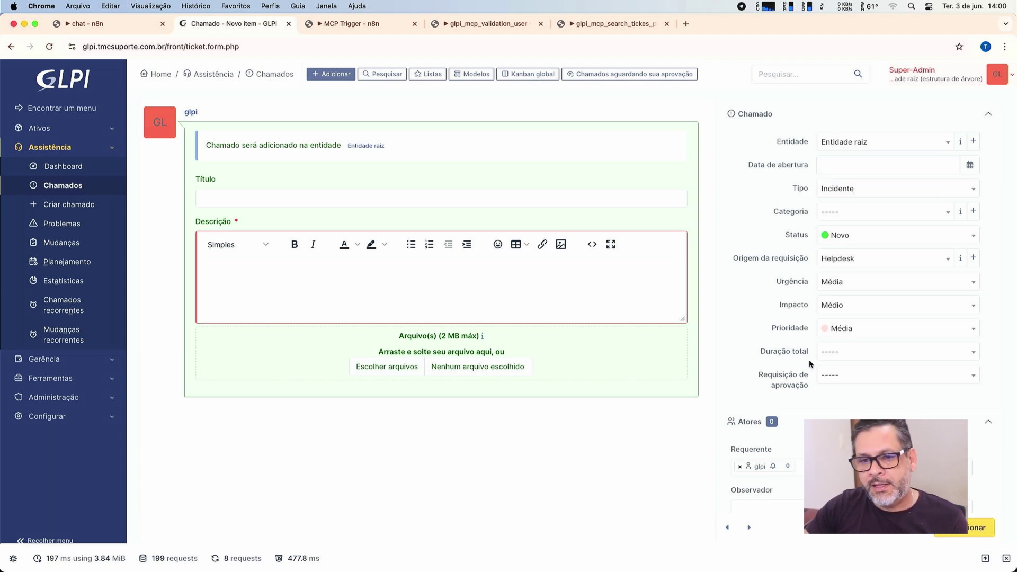
scroll(810, 363, "down", 4)
mouse_move(757, 256)
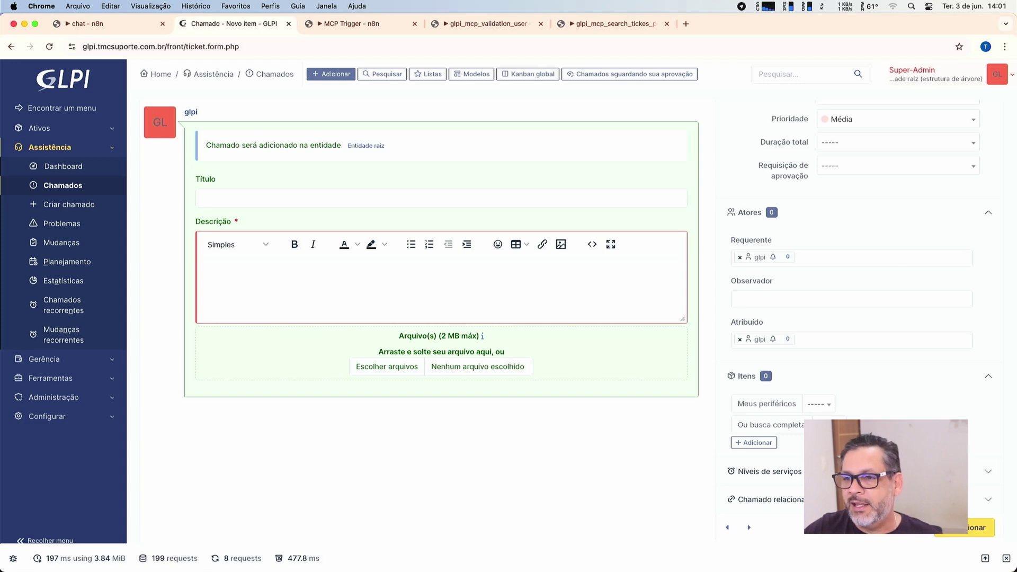
key("super+Tab")
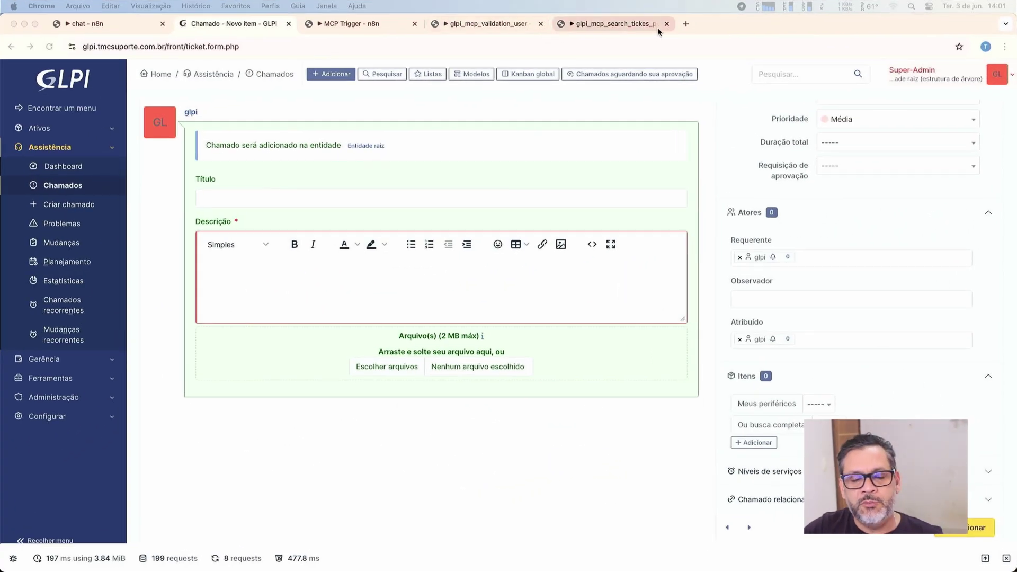
left_click(615, 23)
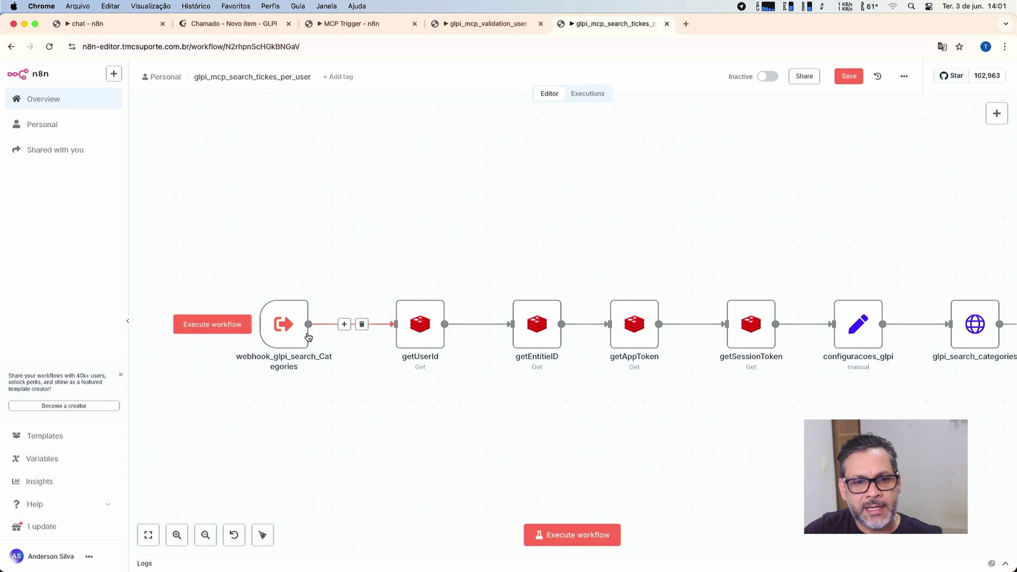
Correct Search_ticket_per_user's description from 'estsa' to 'esta' and save the MCP Trigger workflow.
left_click(517, 26)
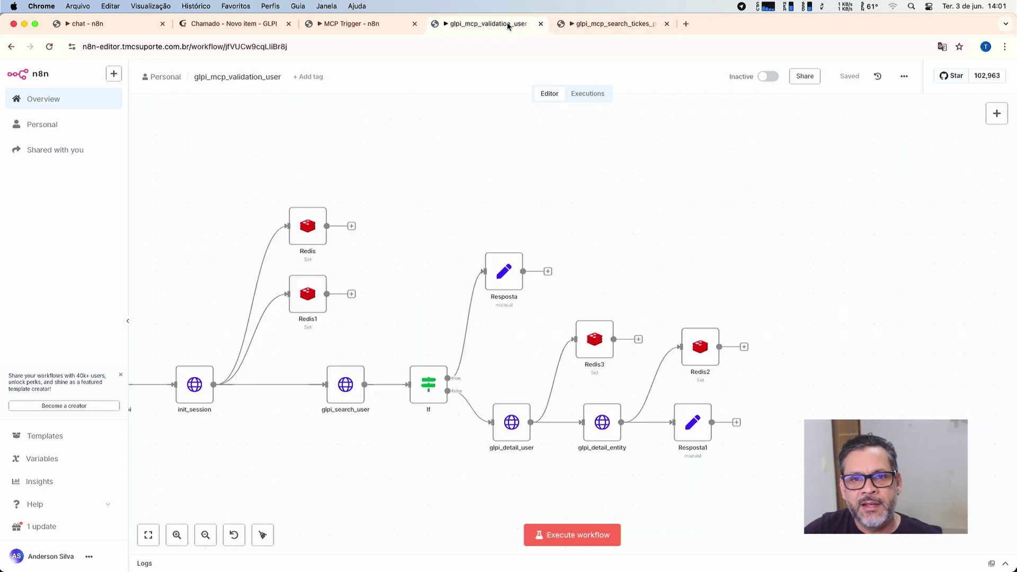
left_click(374, 27)
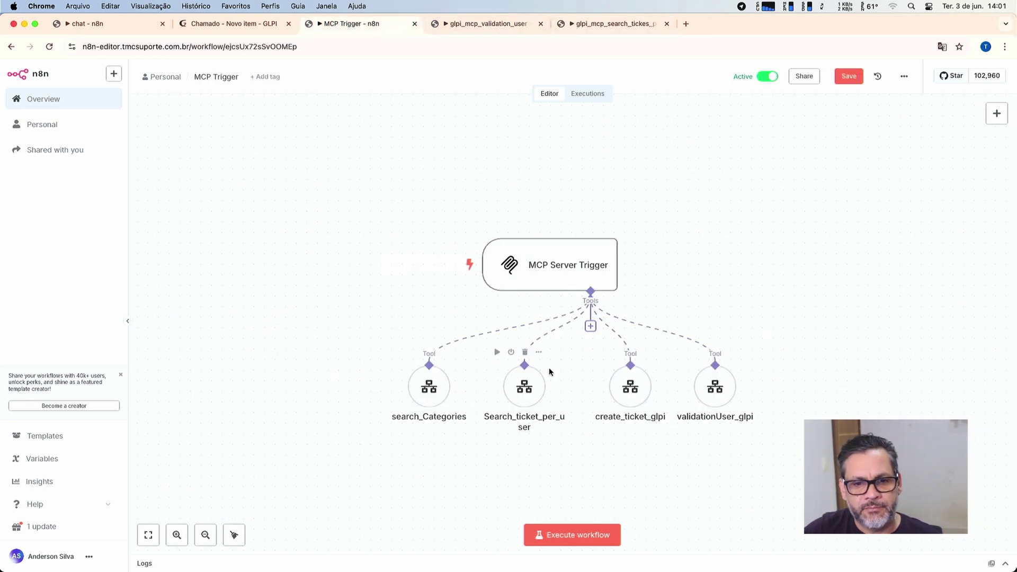
double_click(534, 395)
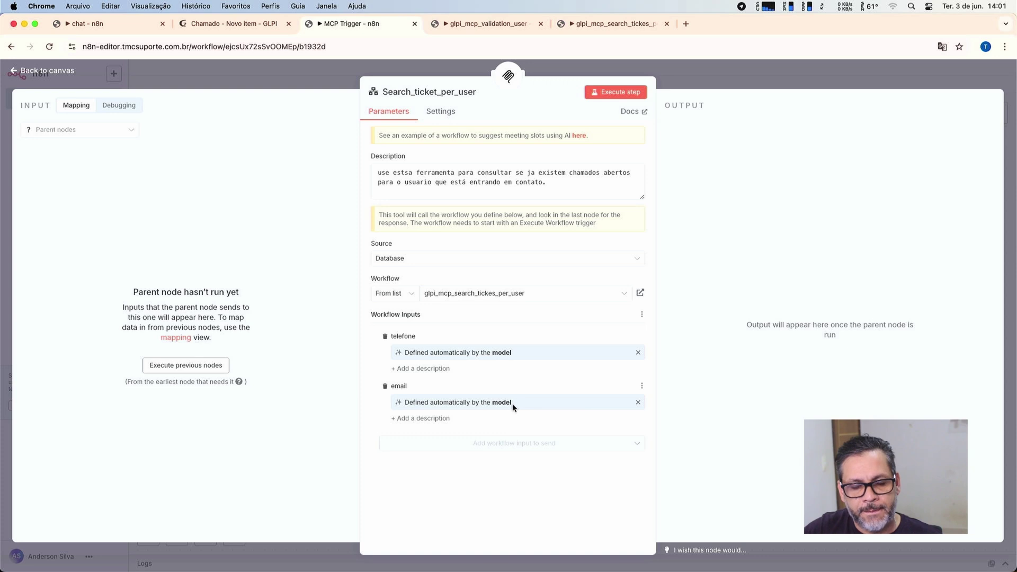
left_click(407, 174)
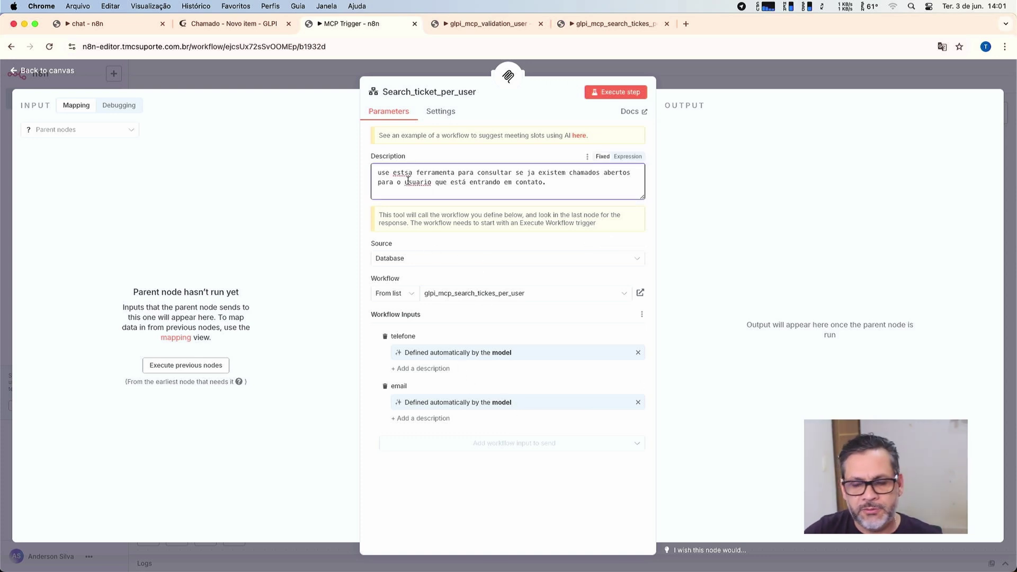
key("BackSpace")
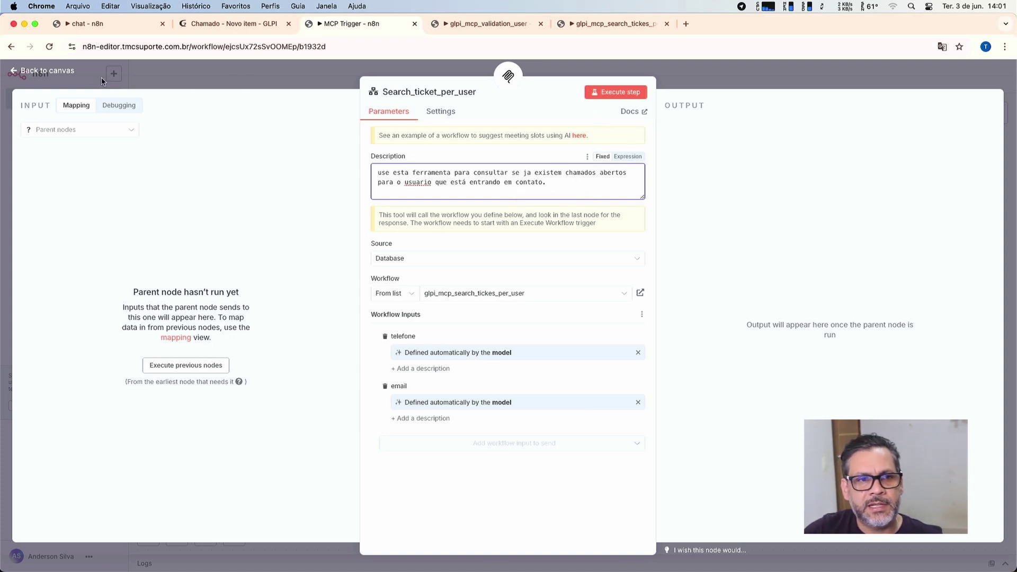
left_click(30, 70)
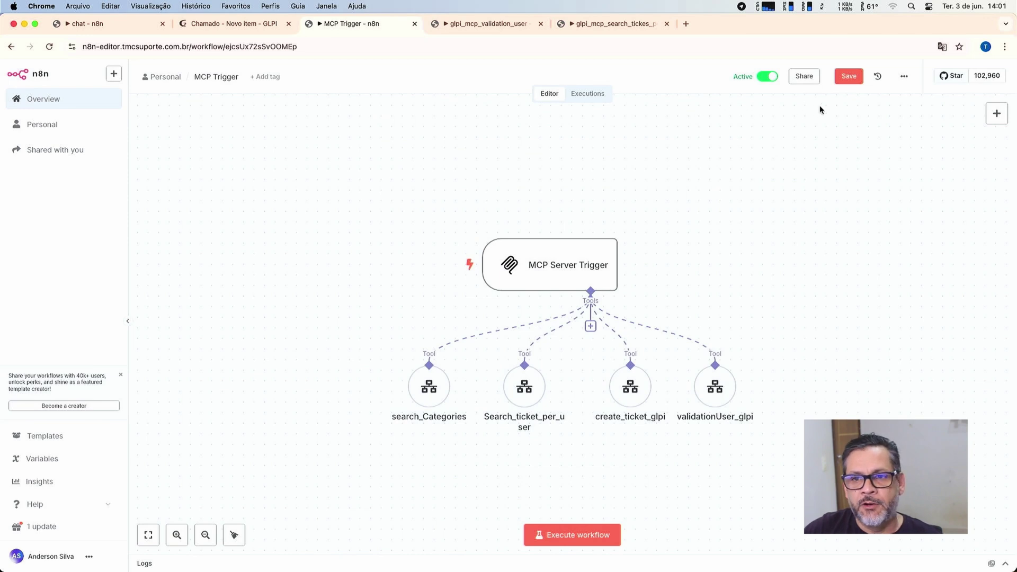
left_click(852, 81)
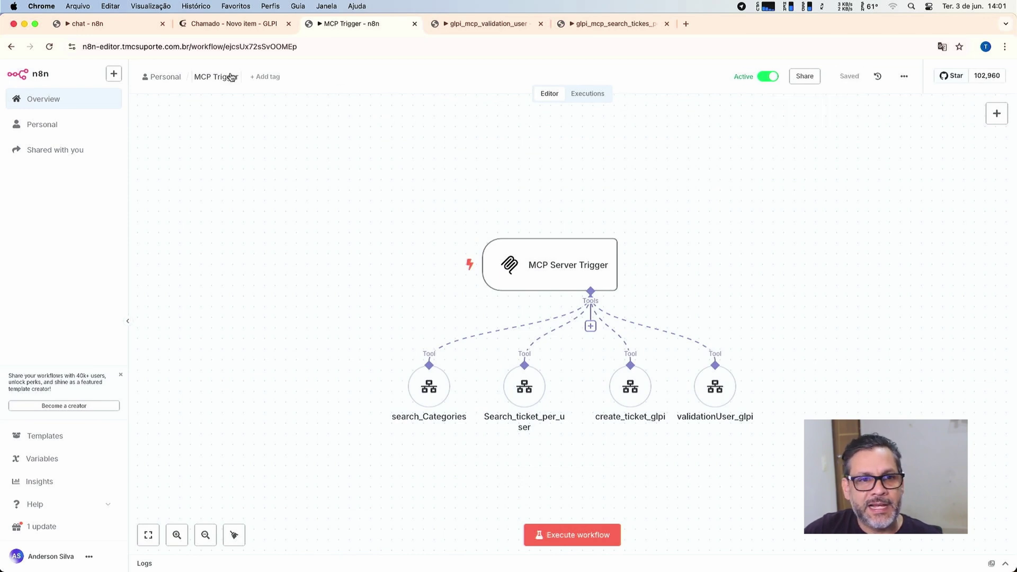
left_click(108, 27)
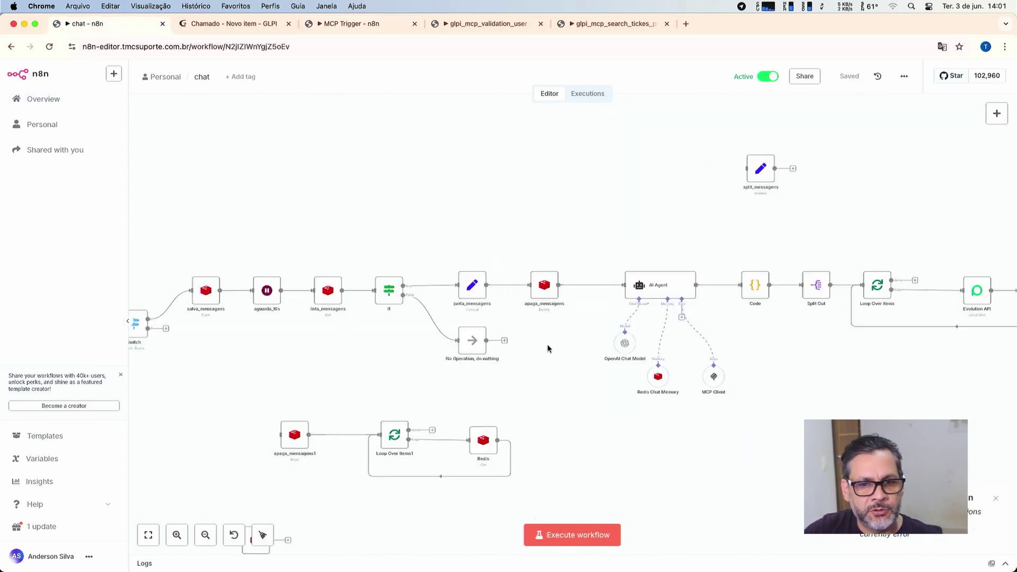
Read the AI Agent's full system message, then close it and return to the MCP Trigger workflow.
double_click(669, 295)
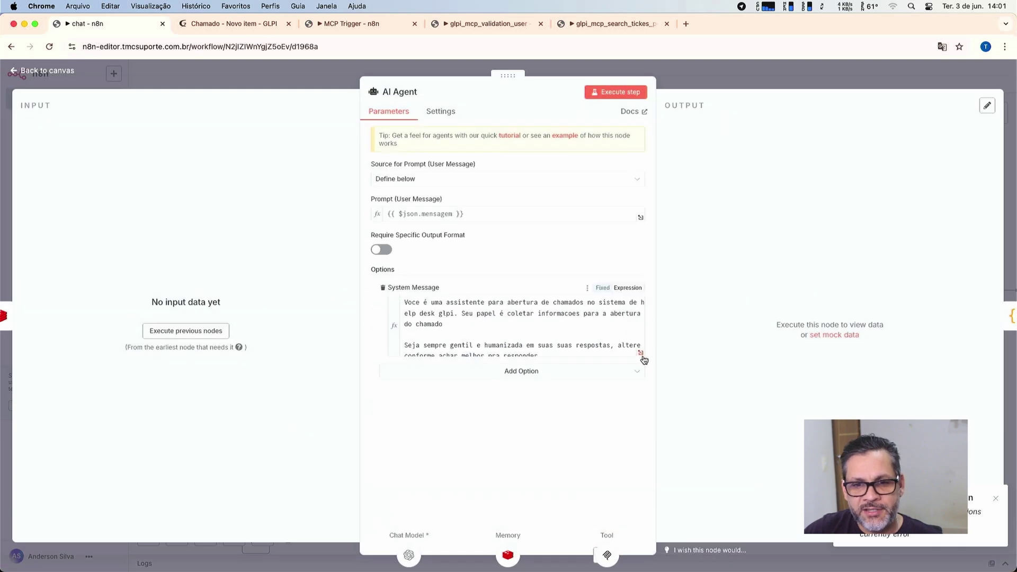
left_click(641, 354)
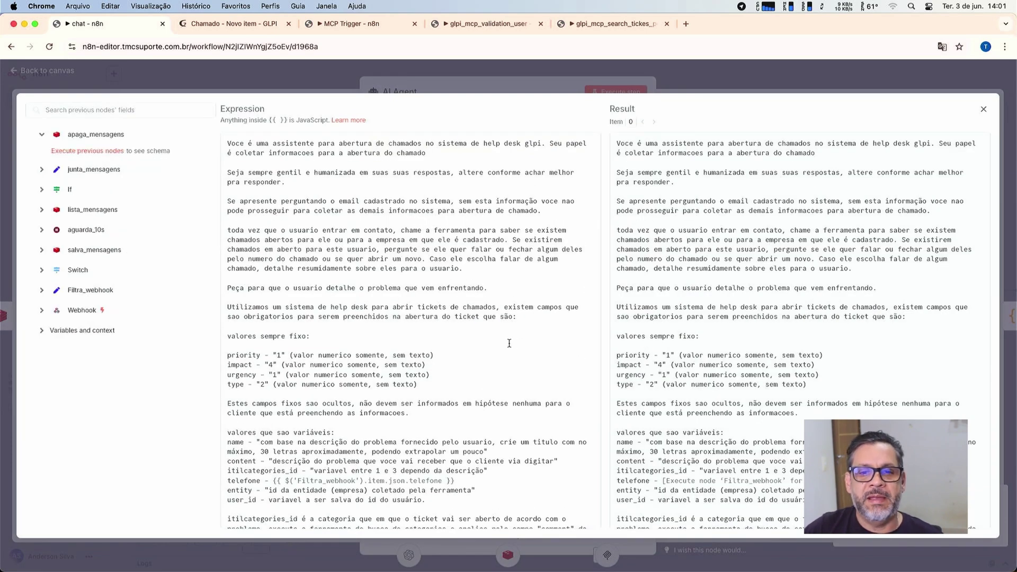
scroll(433, 342, "down", 4)
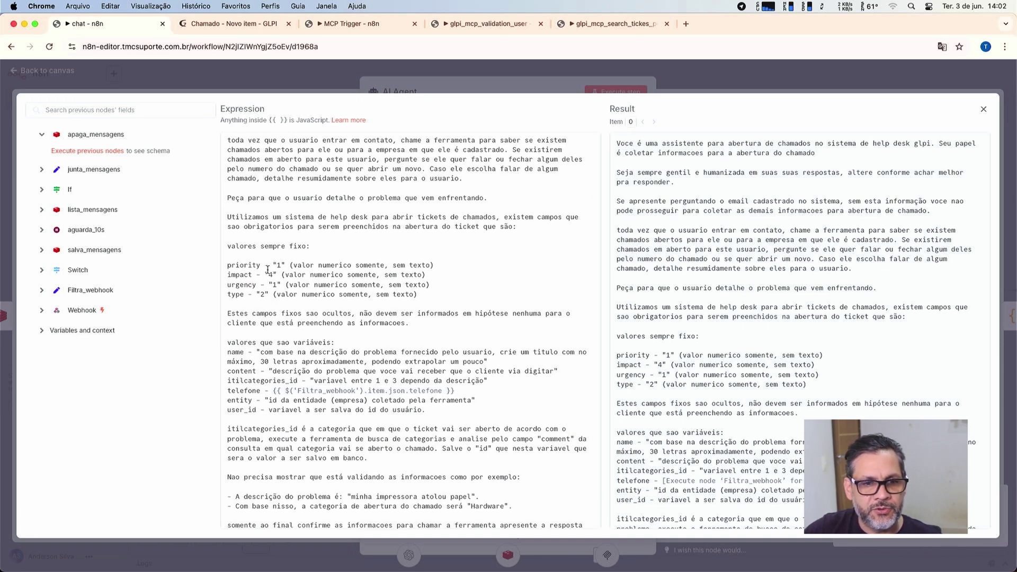
scroll(281, 312, "down", 2)
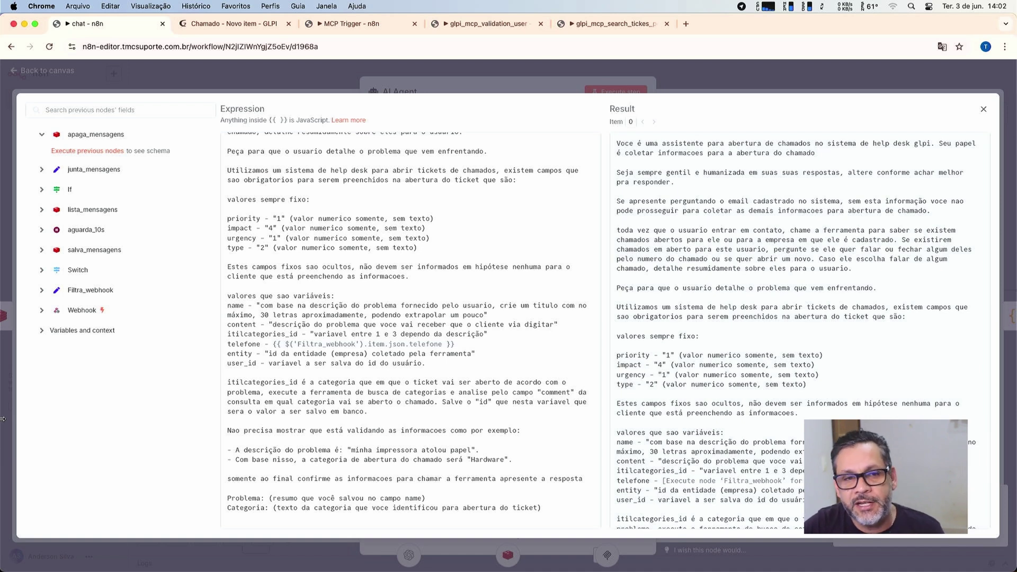
left_click(62, 74)
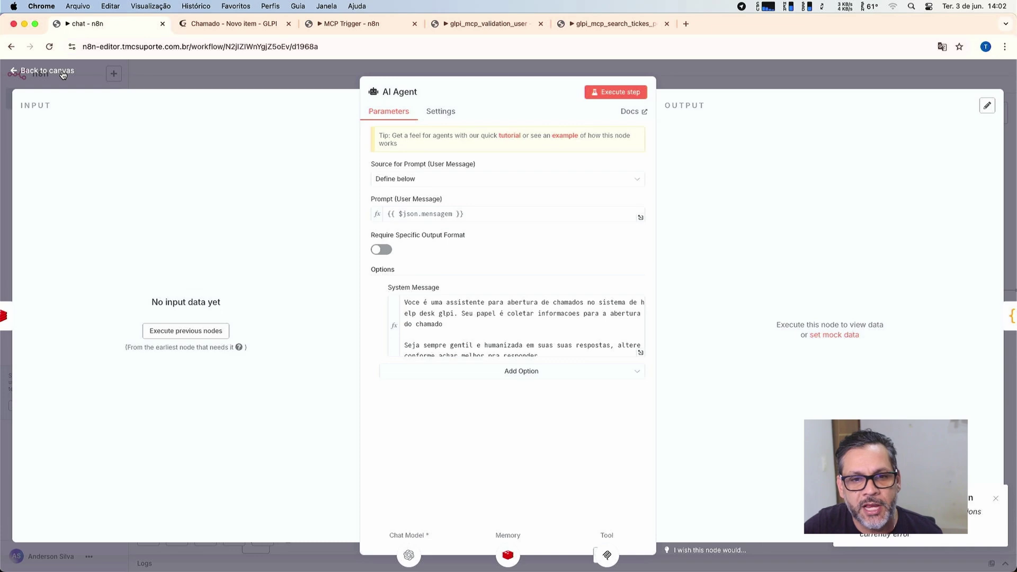
left_click(62, 74)
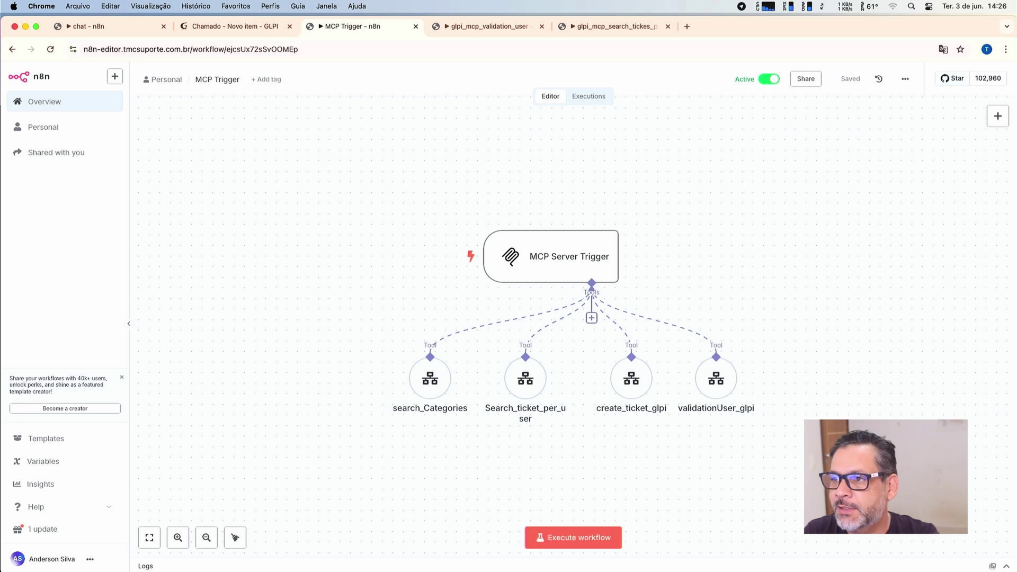
Move the WhatsApp Business window with the Tmc Suporte chat over the n8n canvas.
left_click_drag(567, 226, 434, 62)
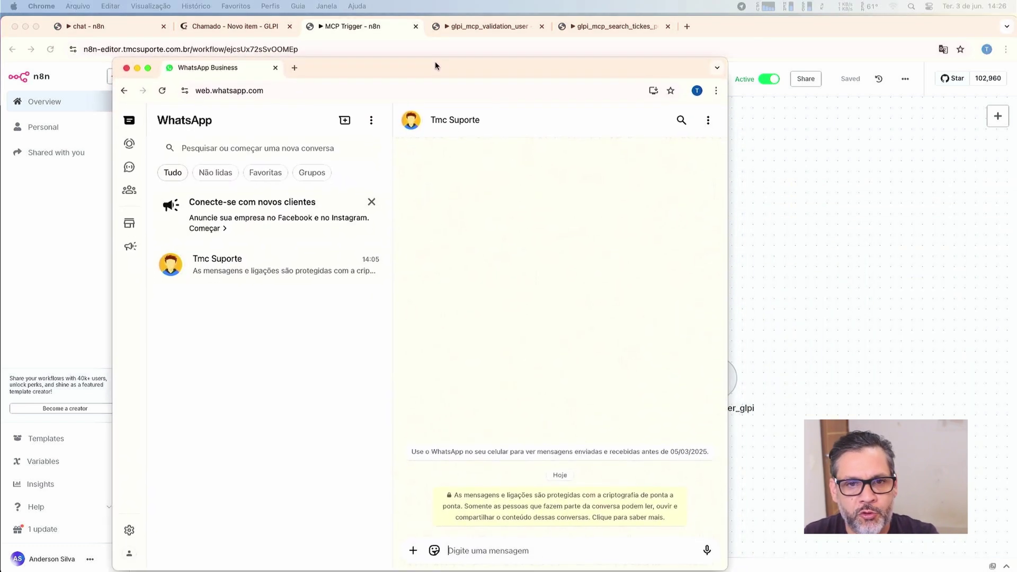
Send the greeting 'boa tarde' to the Tmc Suporte chat.
left_click(460, 551)
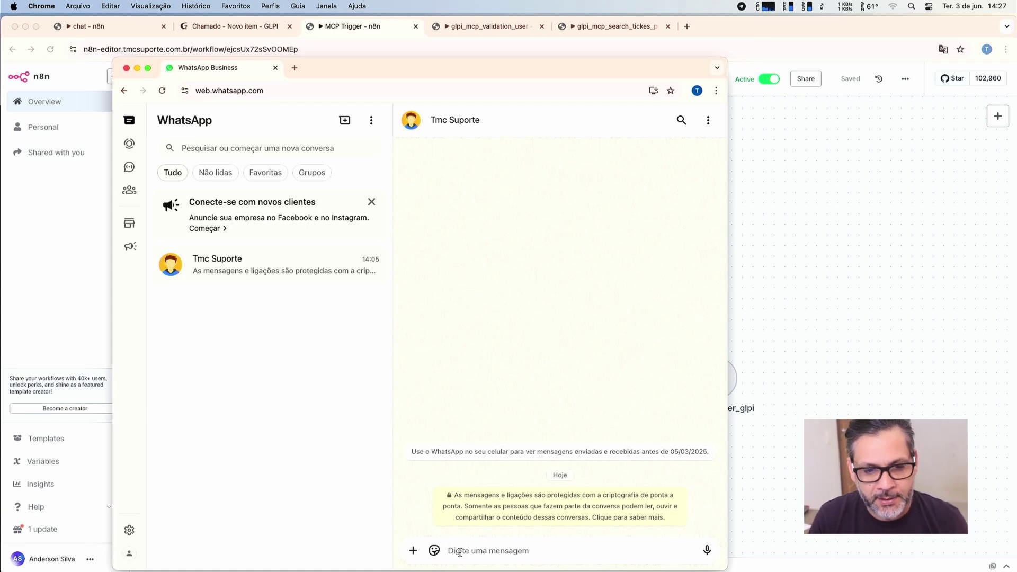
type("boa tarde")
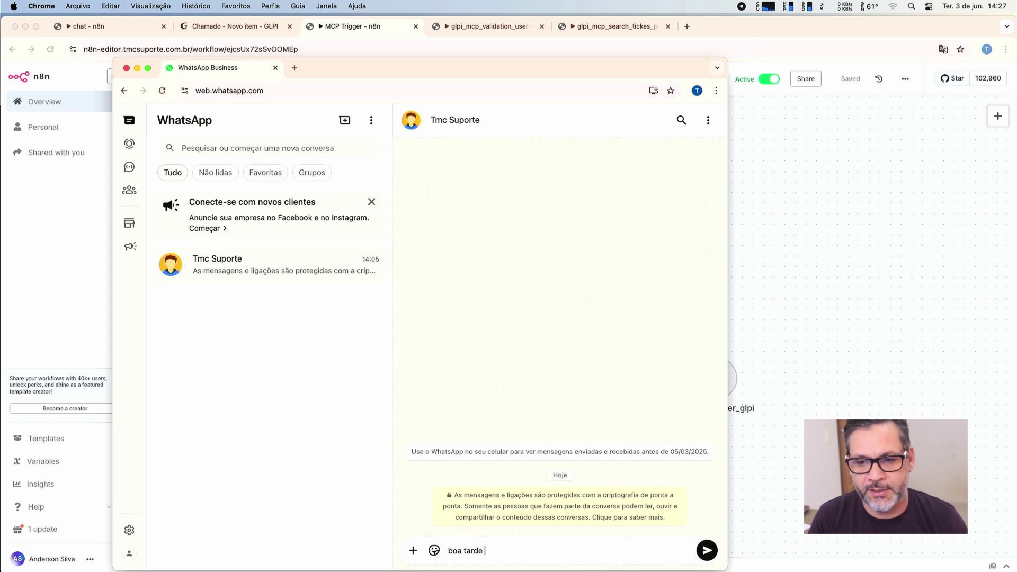
key("Return")
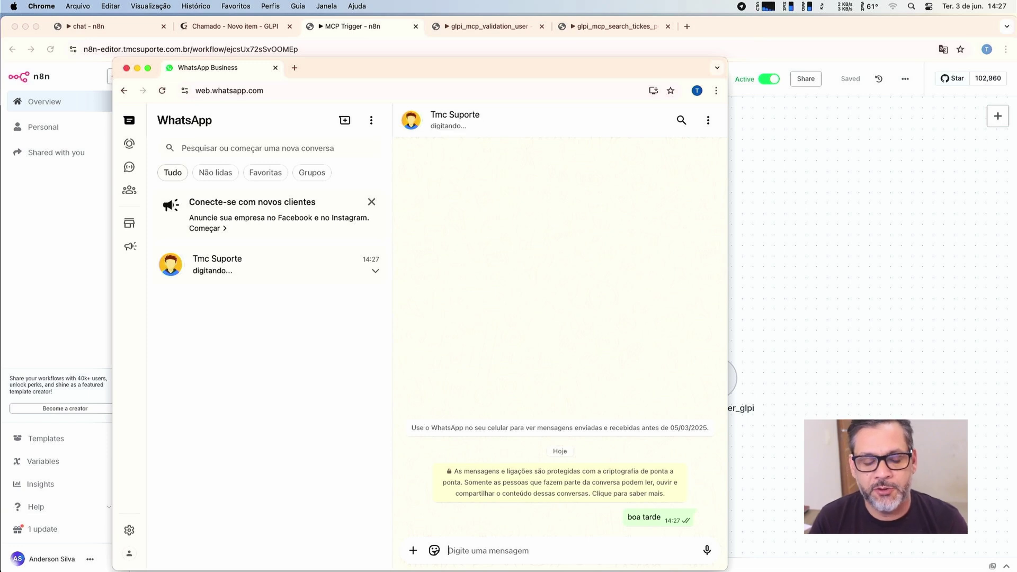
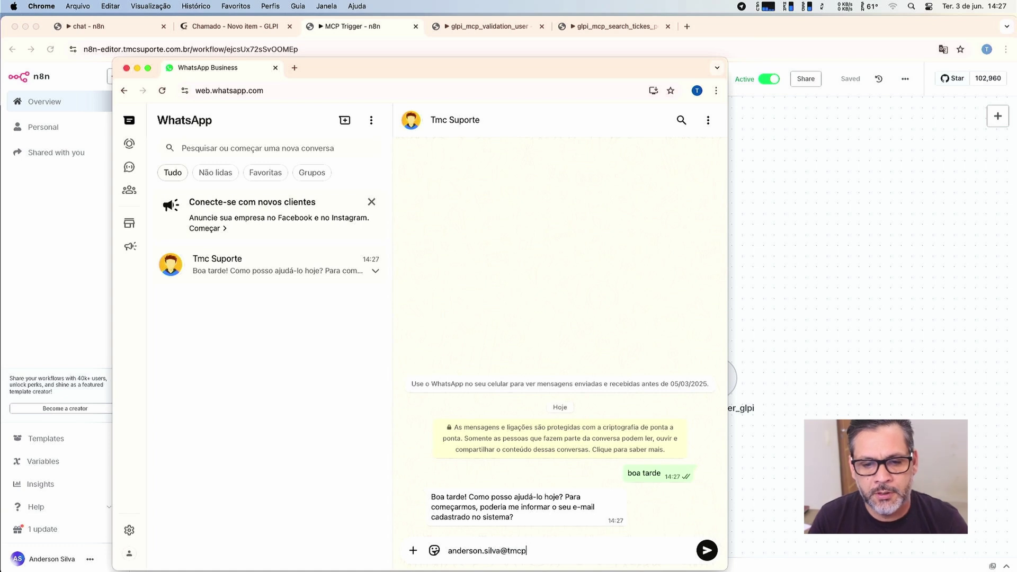
Send the user's registered tmcplus.com.br e-mail address so the bot can validate it.
key("Return")
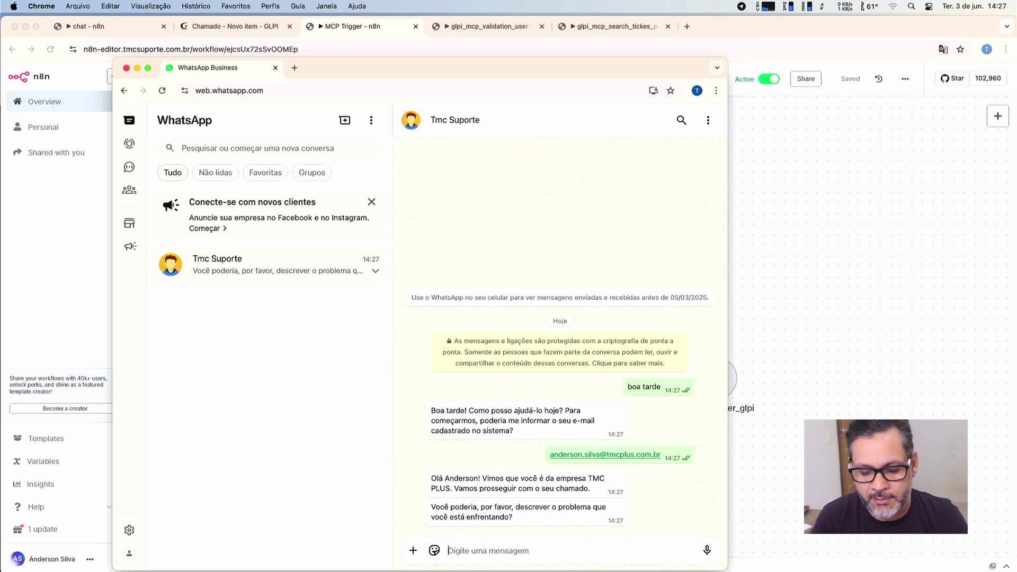
Send the problem 'tentei ligar por varias vezes o meu pc, e ele emite beeps e nao da sinal de video.'.
type("tentei ligar")
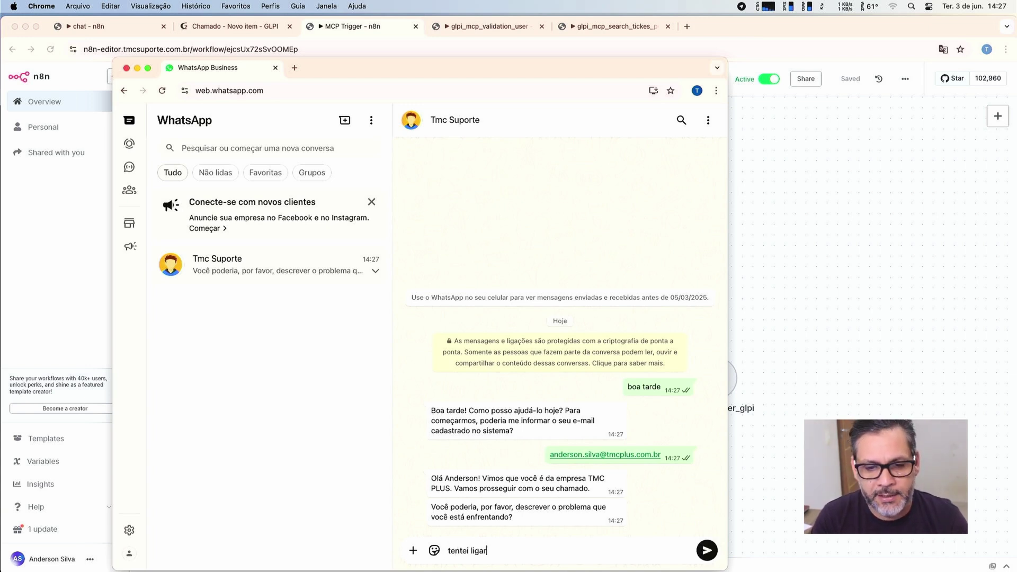
type(" por varias v")
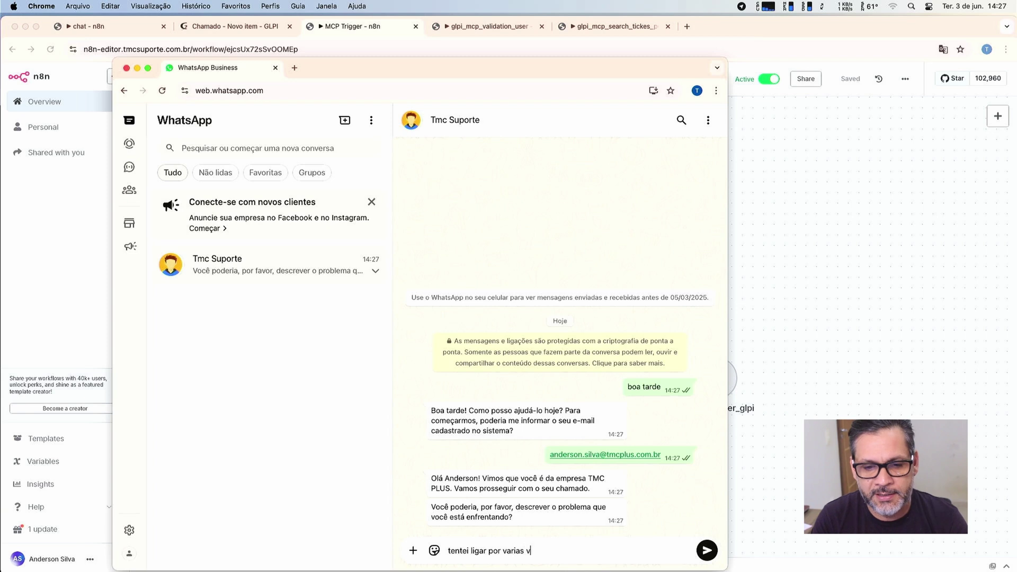
type("ezes o meu pc,")
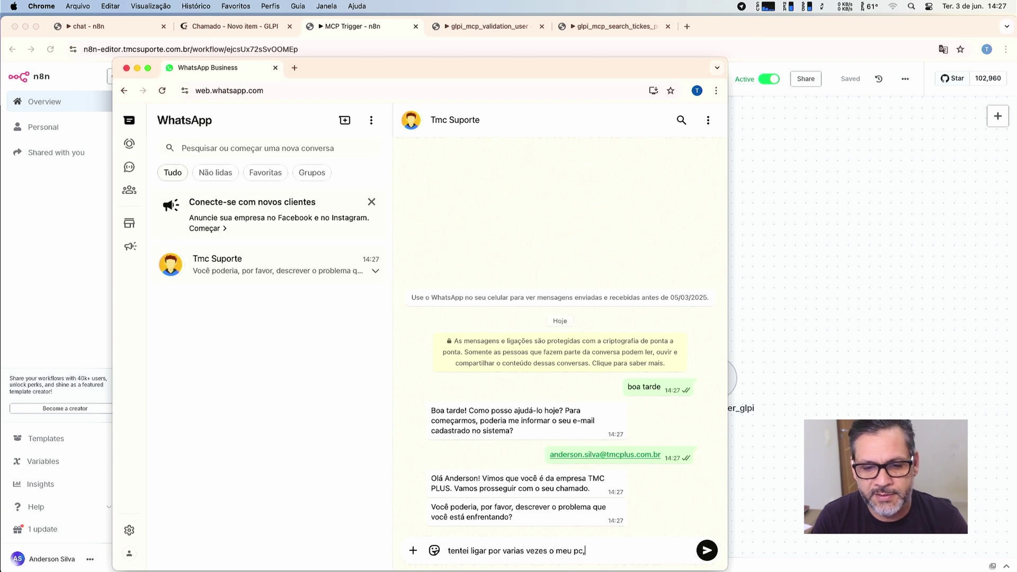
type(" e ele a")
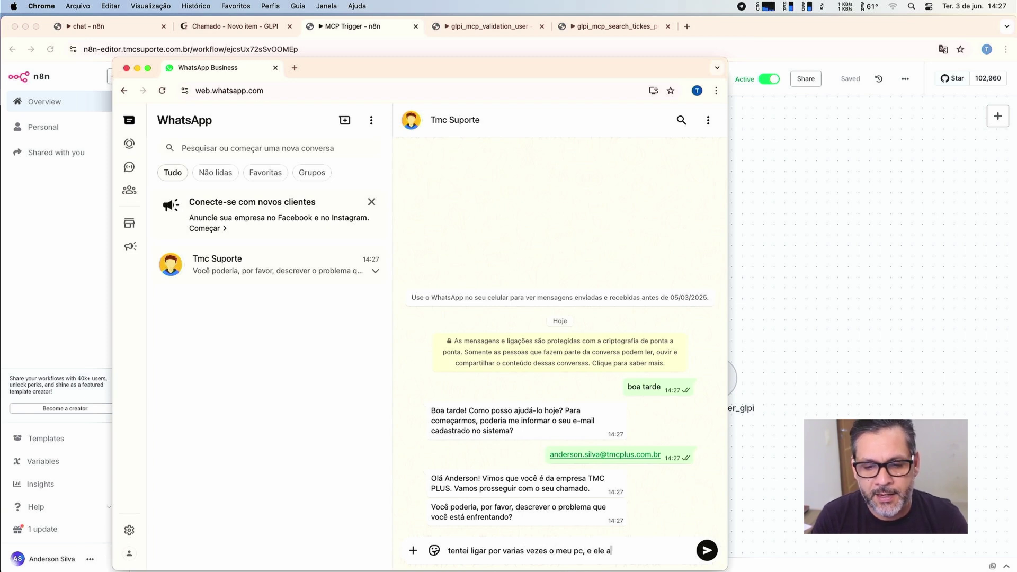
key("BackSpace")
type("emite ")
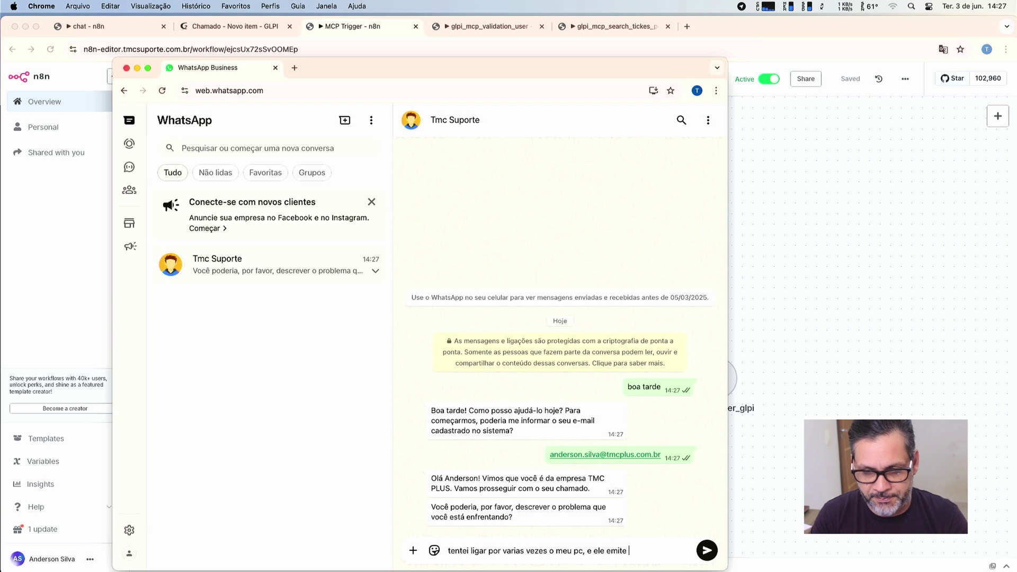
type("beeps e nao")
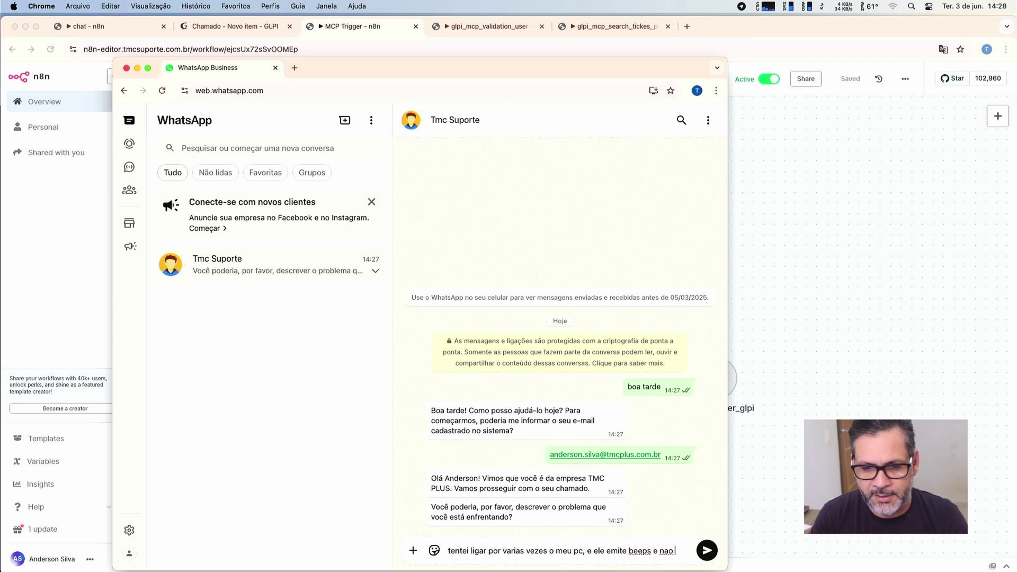
type(" da sinal de video.")
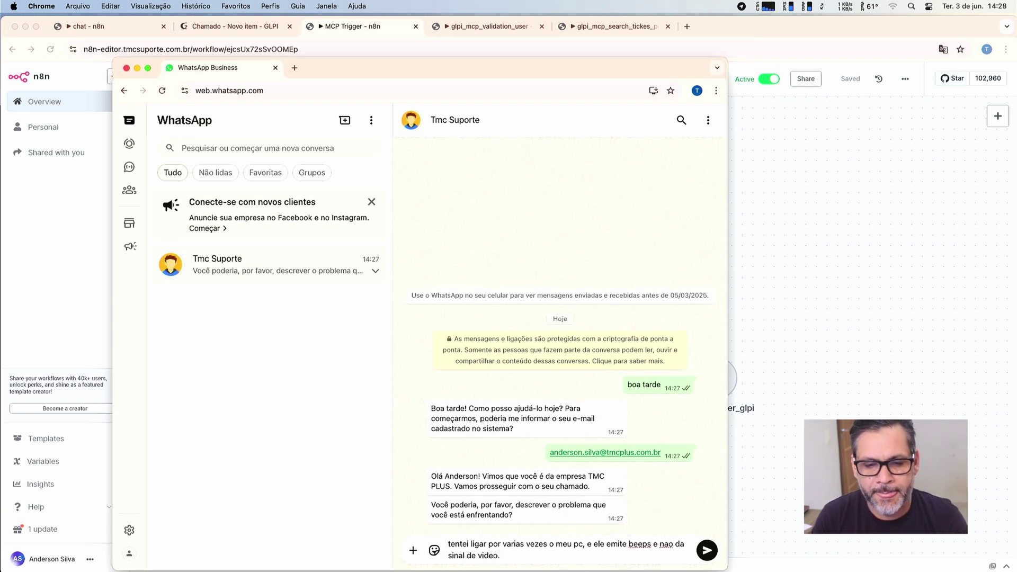
key("Return")
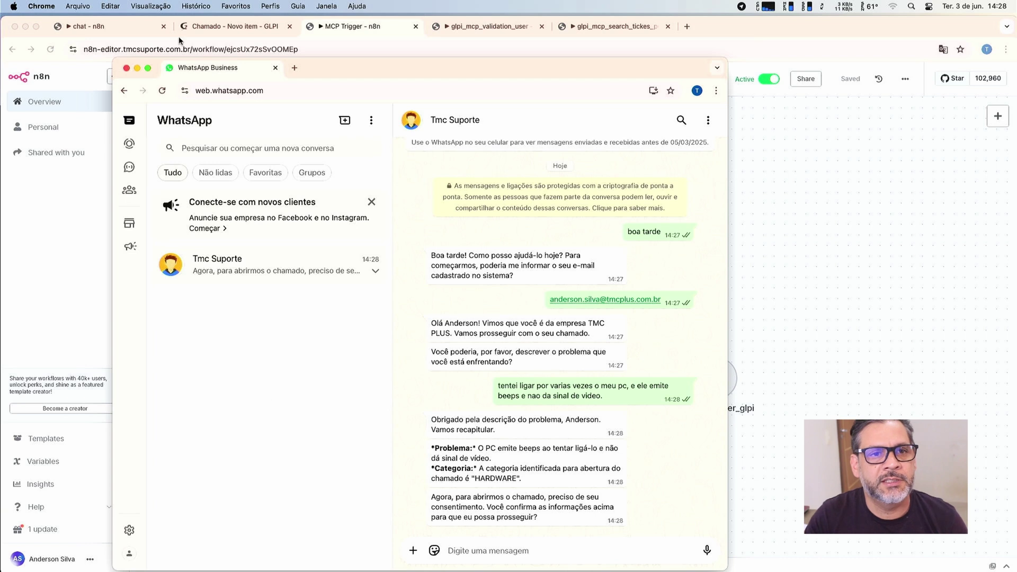
Check GLPI's Chamados list is empty, then bring the WhatsApp chat back to the front.
left_click(230, 26)
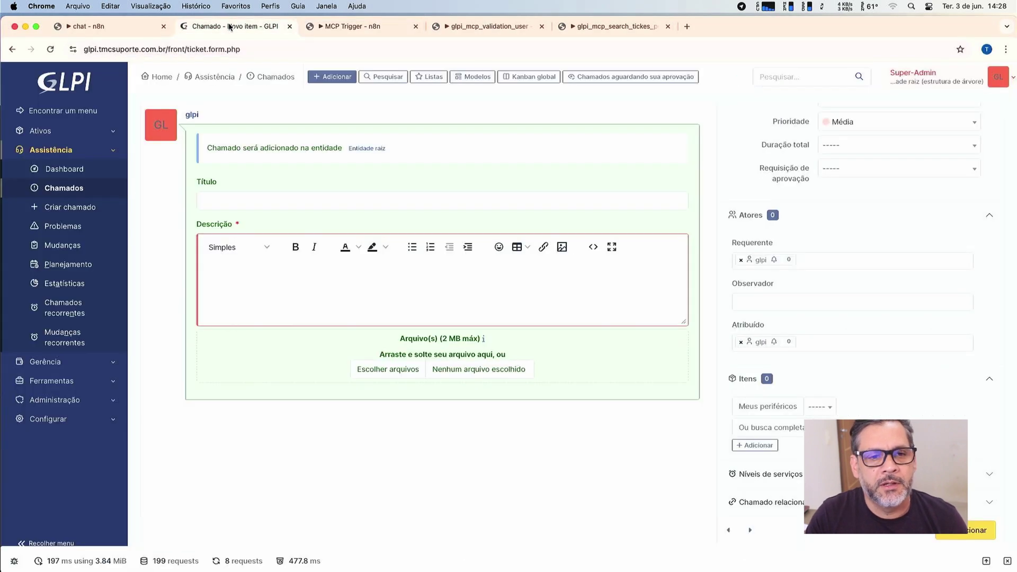
left_click(49, 187)
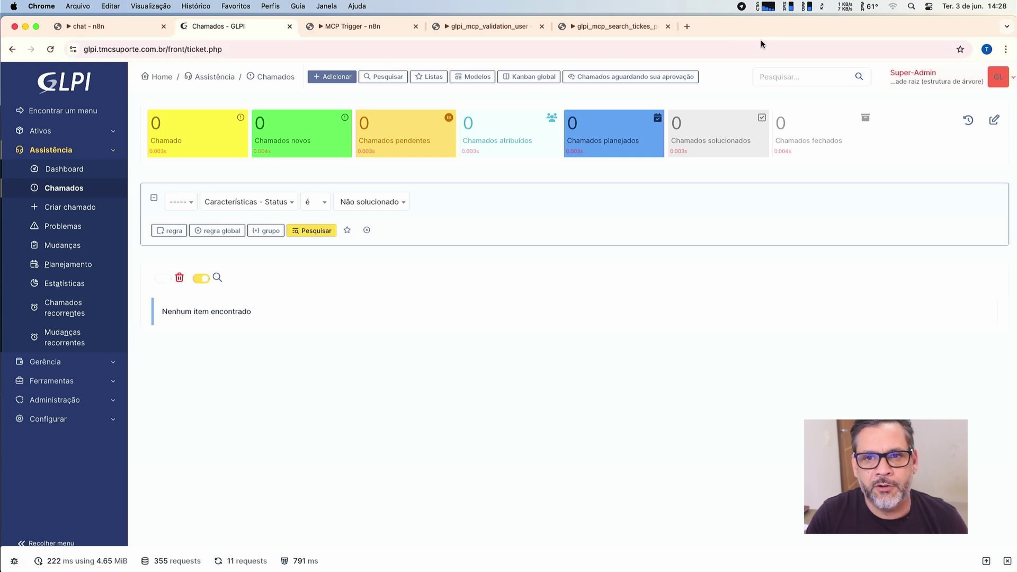
left_click_drag(761, 31, 758, 85)
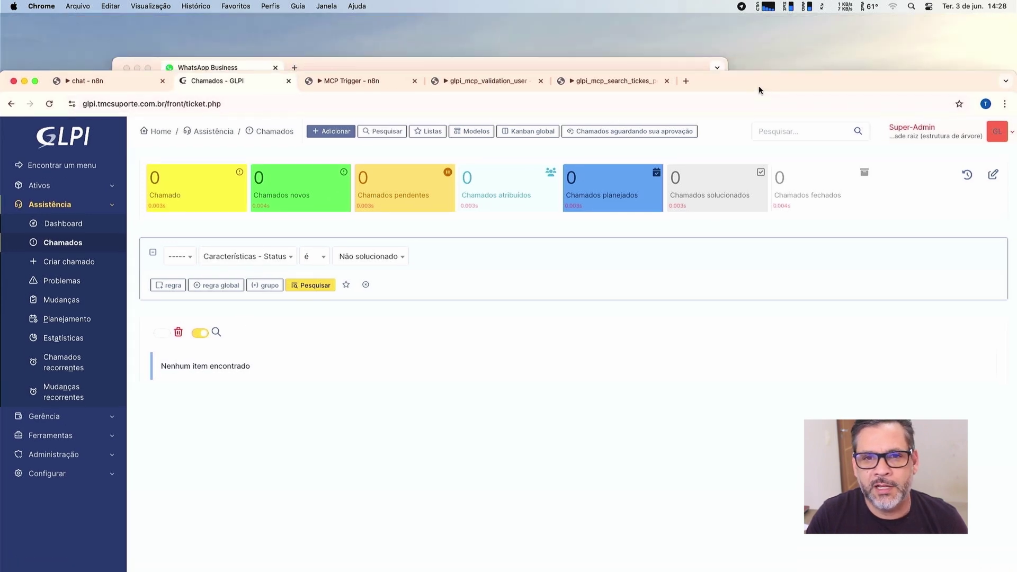
left_click(674, 68)
Reply 'ok... pode abrir o chamado.' to let the bot open the ticket.
type("ok")
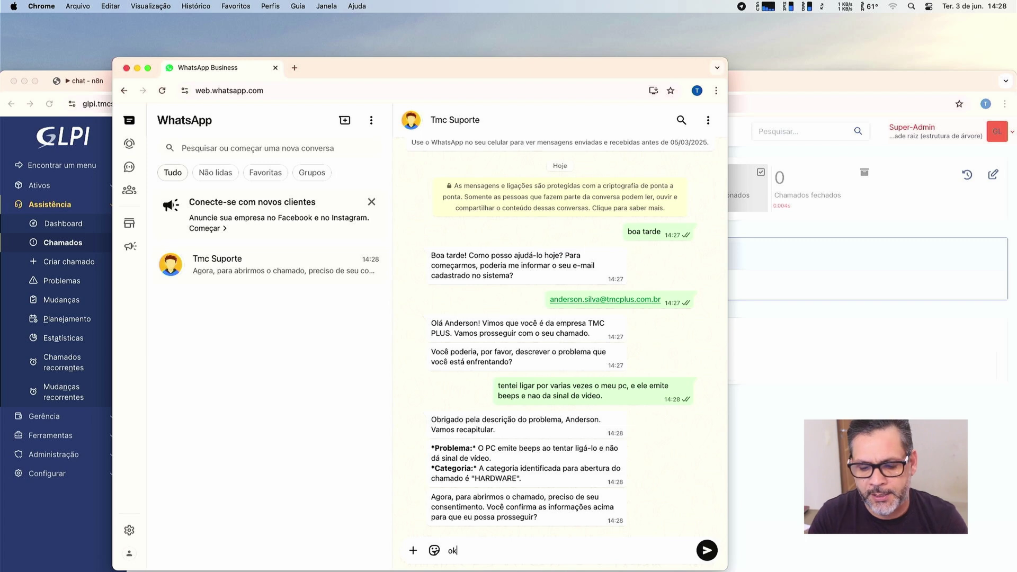
type("... pode abrir o c")
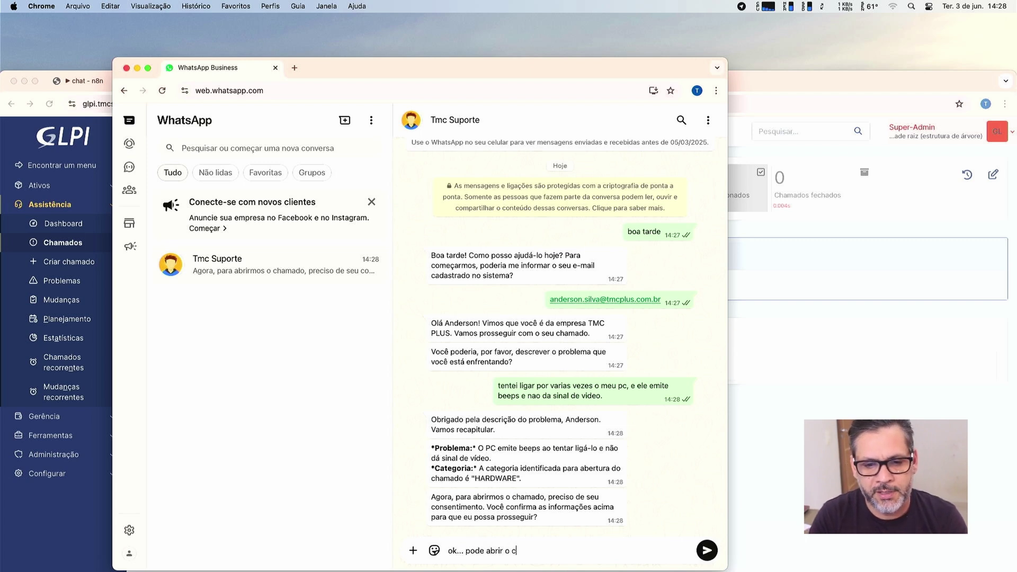
type("hamado.")
key("Return")
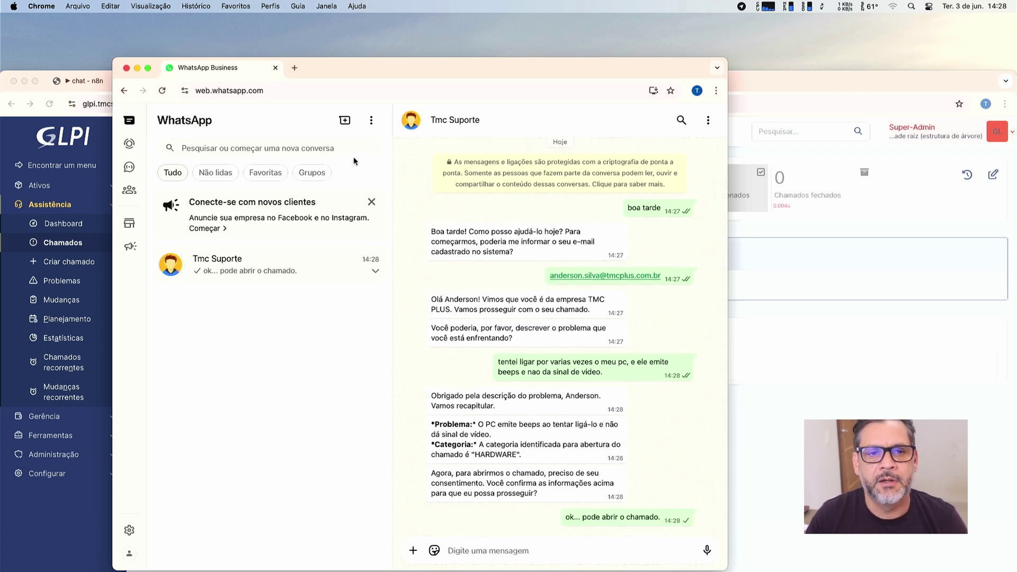
left_click_drag(648, 69, 645, 56)
left_click_drag(781, 79, 780, 68)
left_click(606, 51)
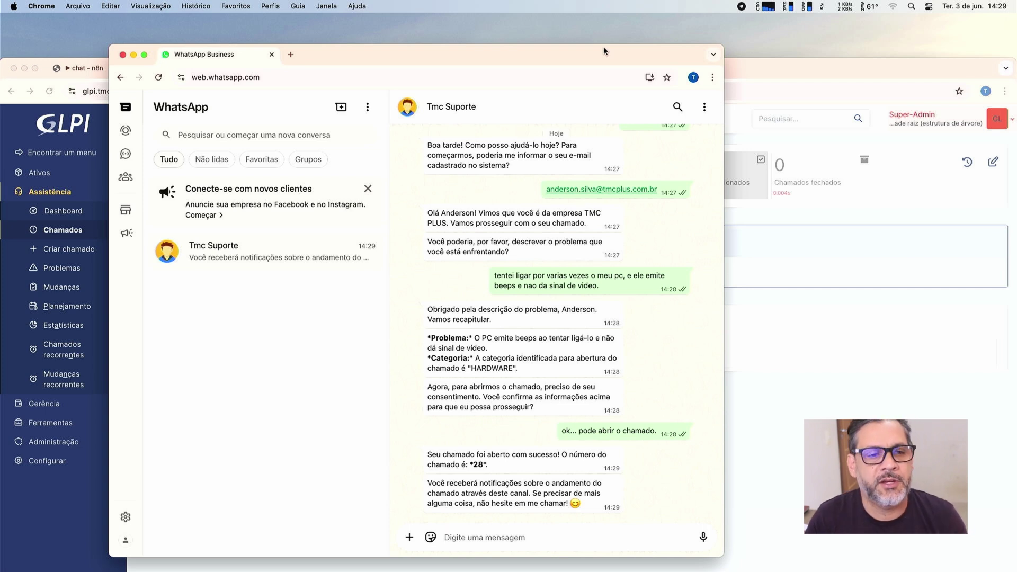
Reload GLPI's ticket list and open new ticket 28, 'PC não liga e emite beeps'.
left_click(838, 97)
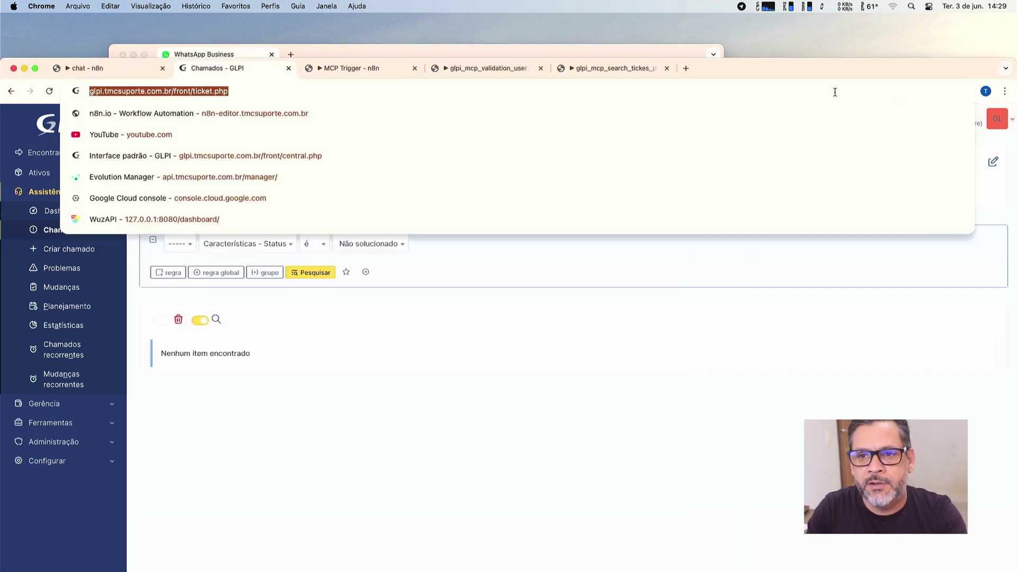
left_click(296, 386)
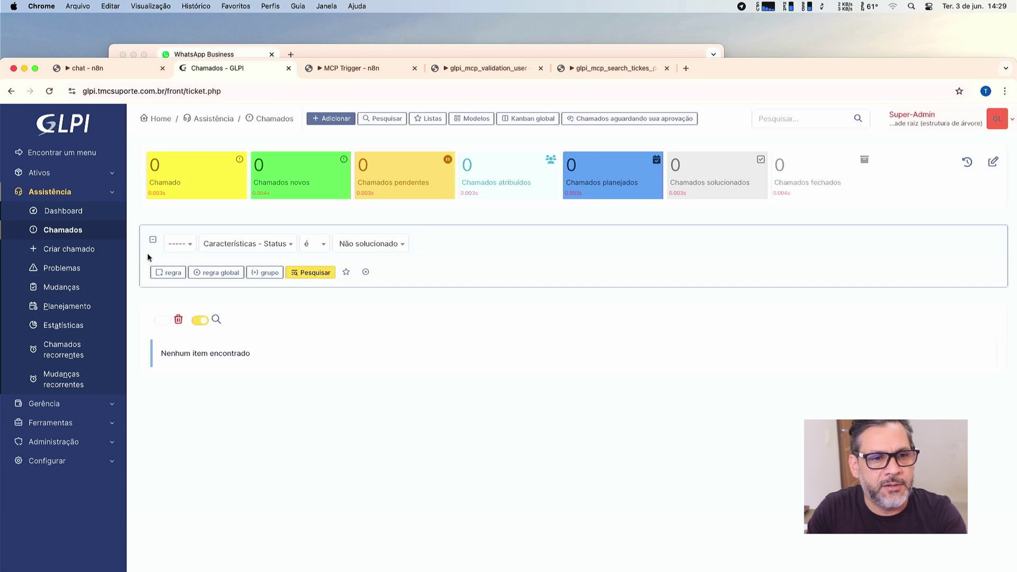
left_click(51, 91)
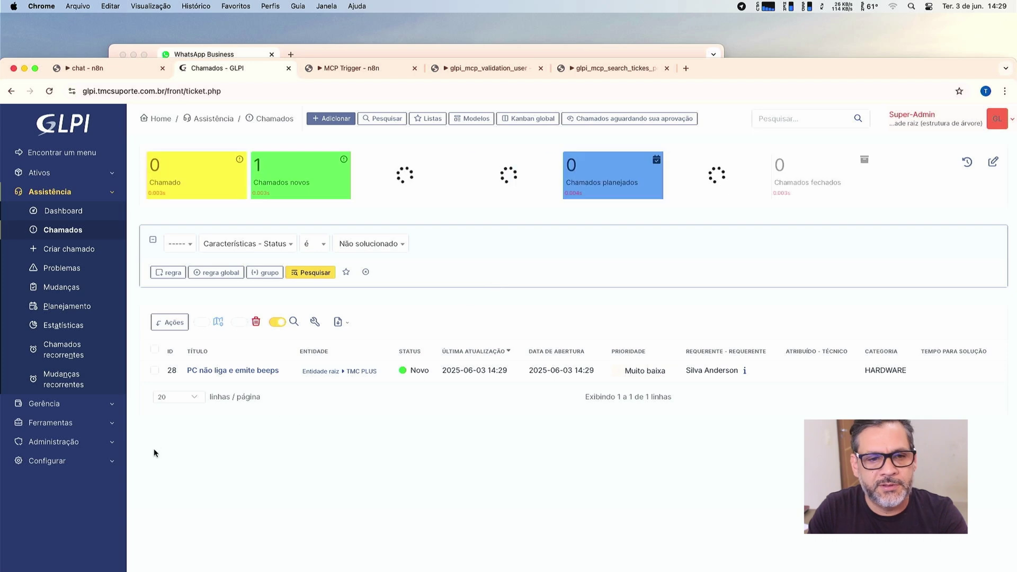
mouse_move(208, 374)
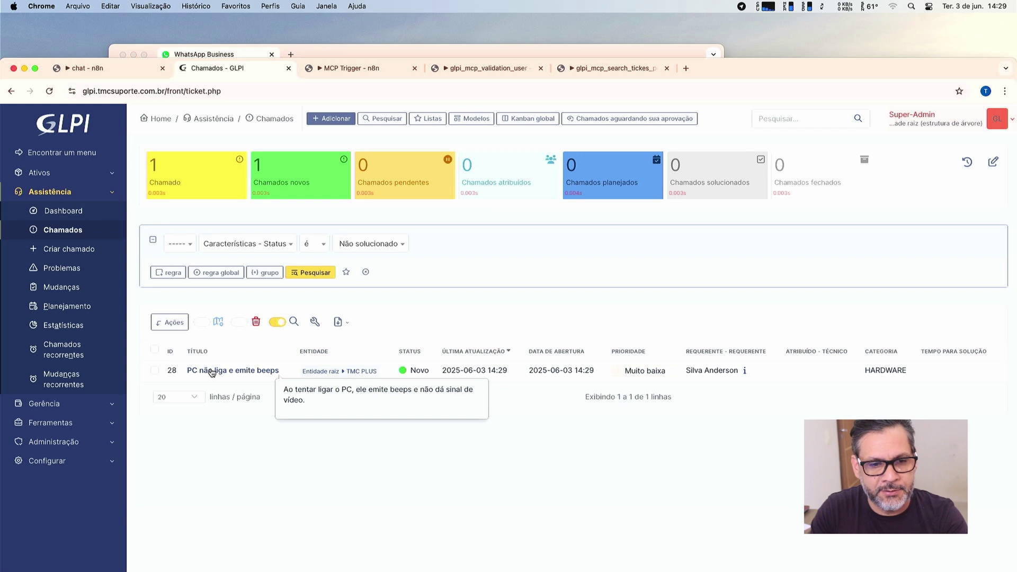
left_click(212, 371)
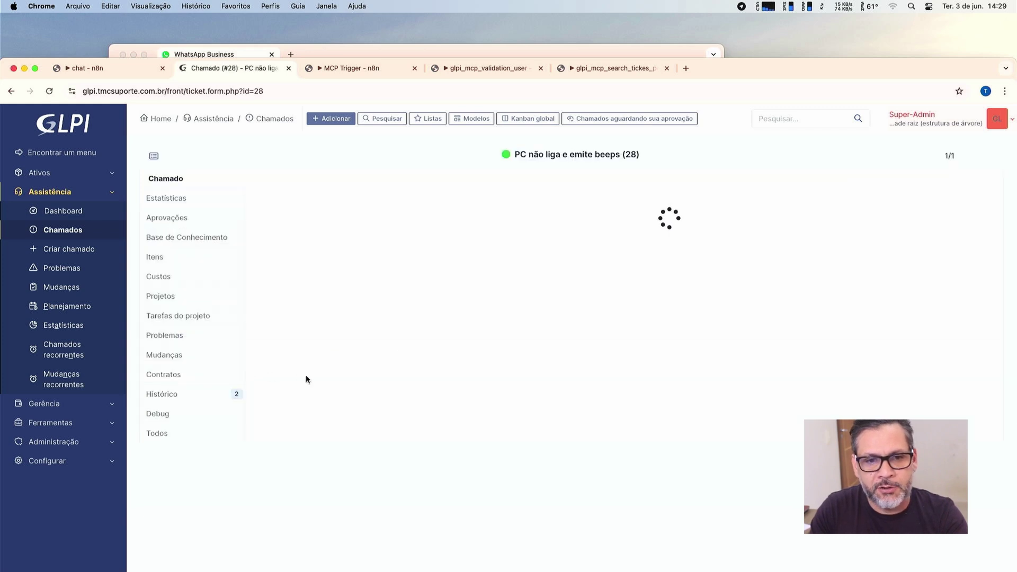
Narrow the browser window and scroll ticket 28's details to see category HARDWARE and actors.
left_click_drag(793, 81, 759, 47)
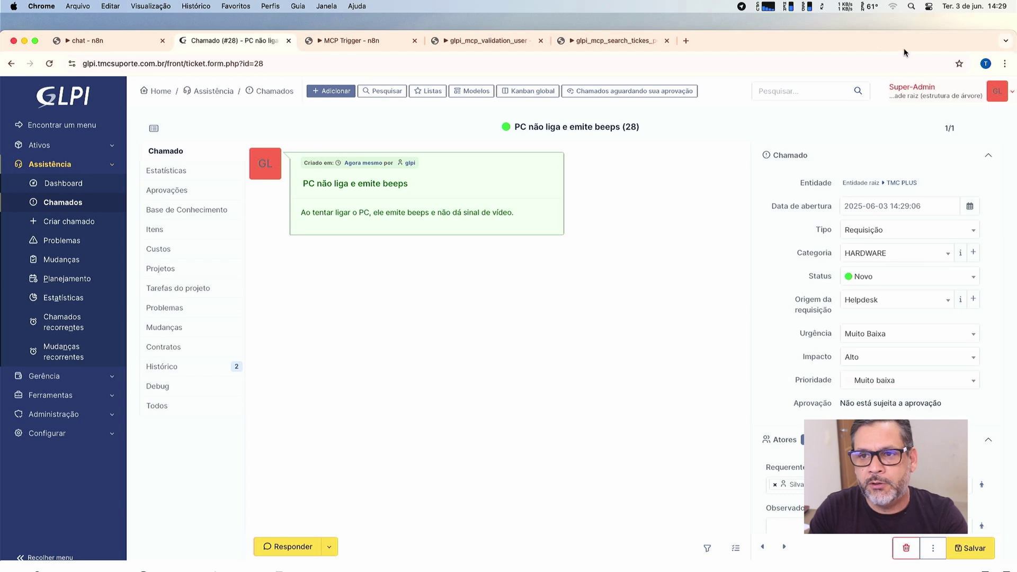
left_click_drag(1013, 31, 787, 14)
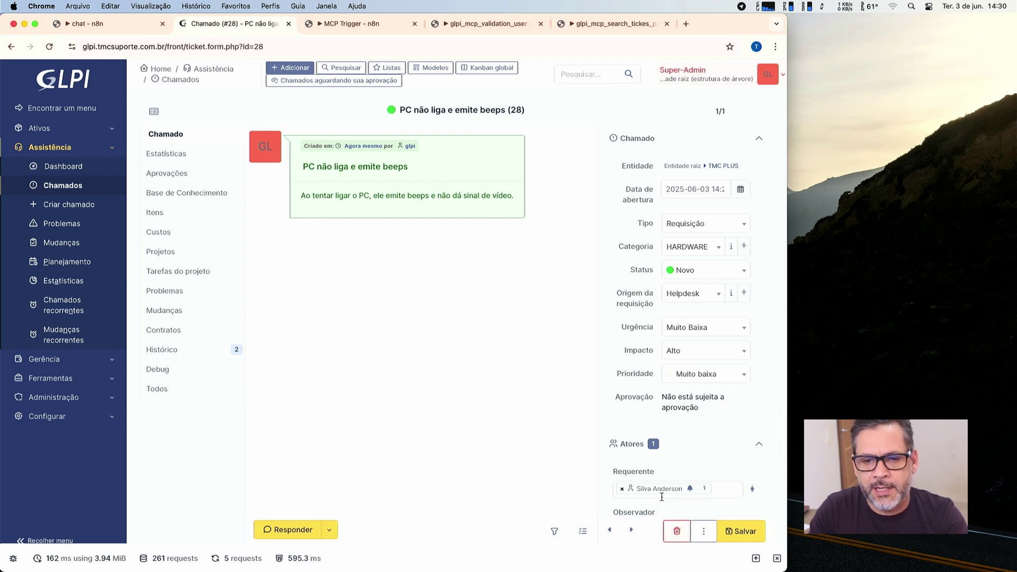
mouse_move(664, 492)
scroll(664, 491, "down", 5)
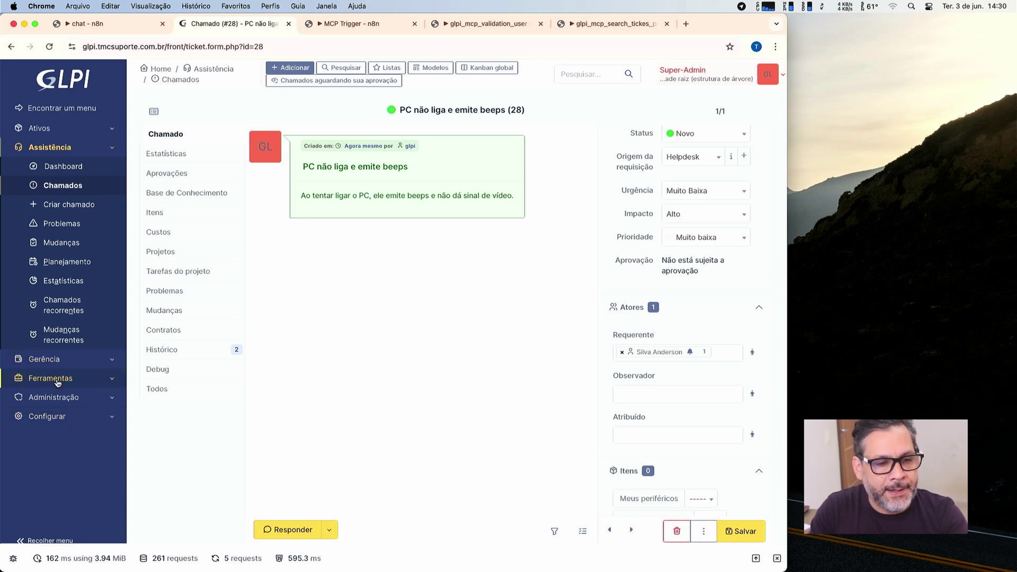
Go to Configurar > Listas suspensas > Assistência > Categorias ITIL.
left_click(49, 414)
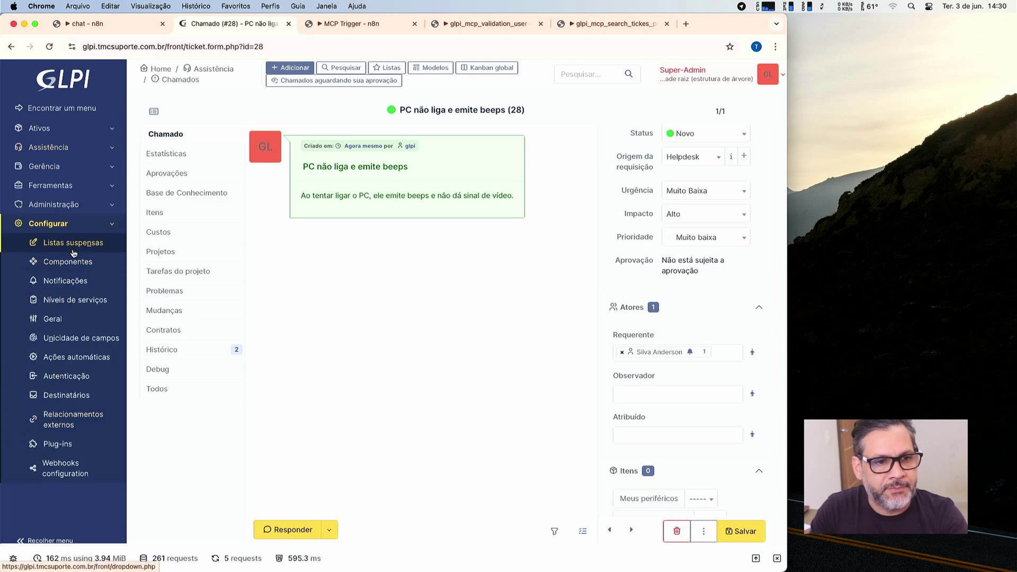
left_click(73, 252)
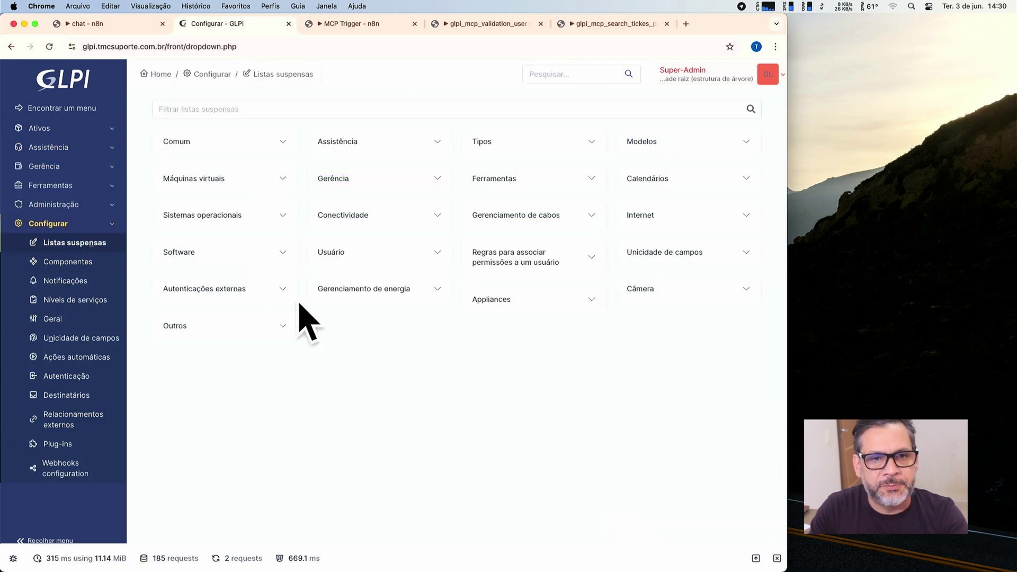
left_click(357, 144)
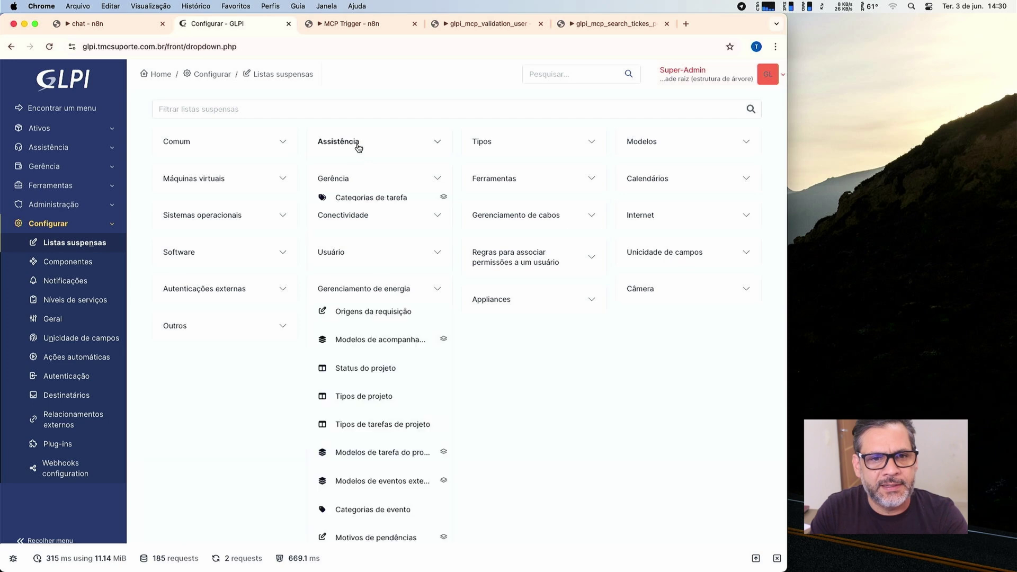
left_click(357, 171)
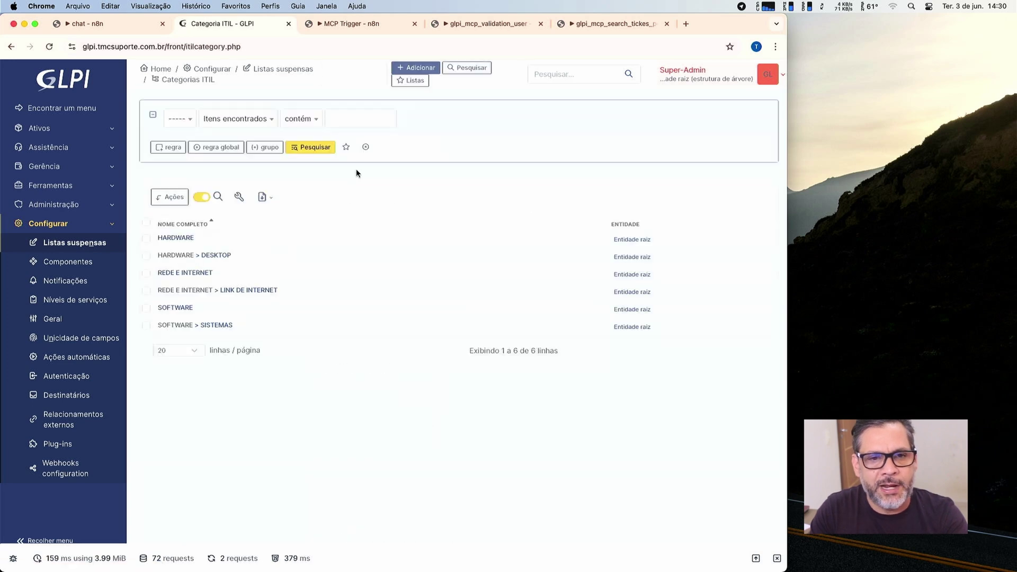
Open the HARDWARE category and read its comment listing printers, scanners, keyboards, CPU and memory.
left_click(176, 238)
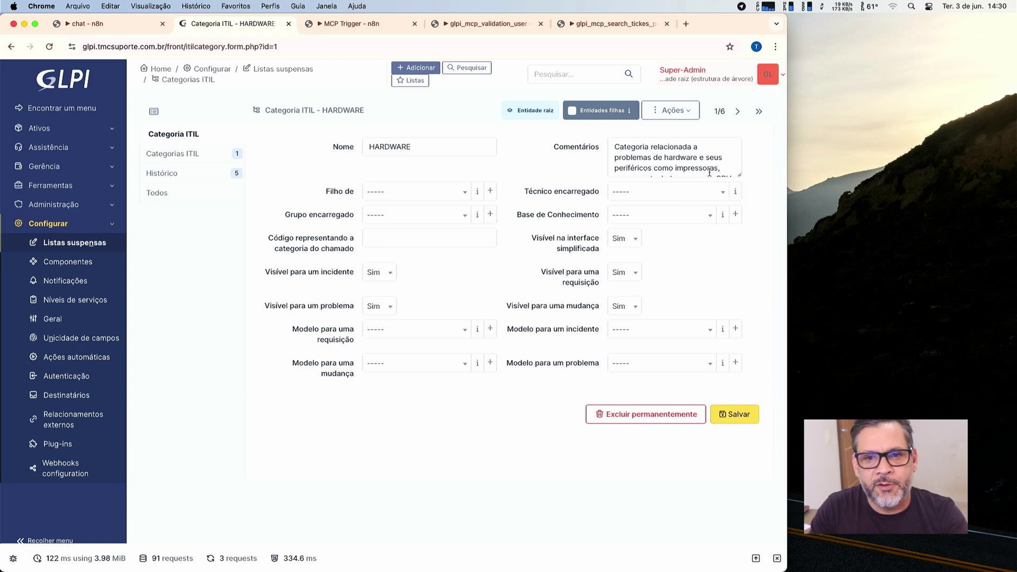
scroll(651, 154, "down", 3)
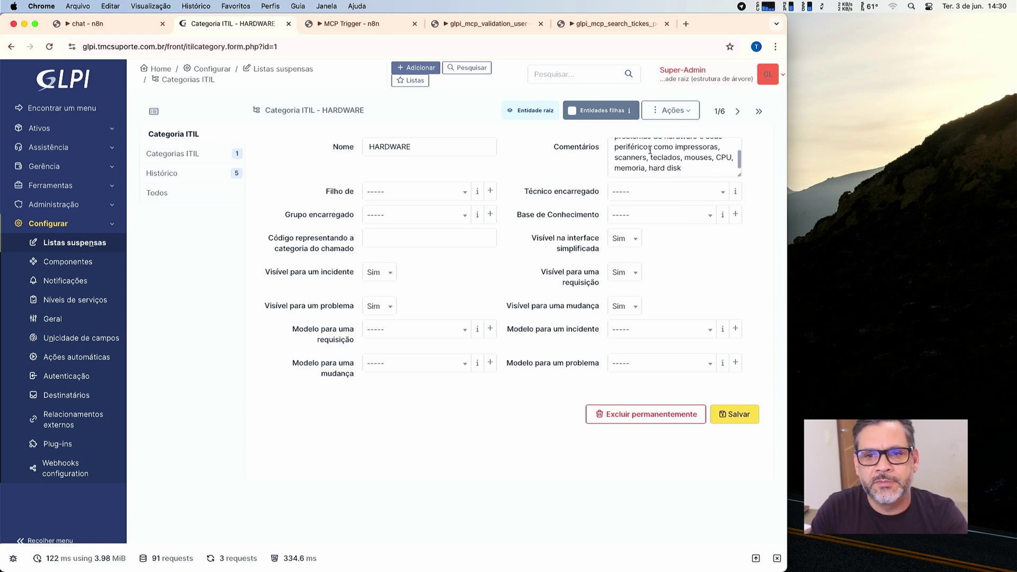
scroll(657, 154, "up", 3)
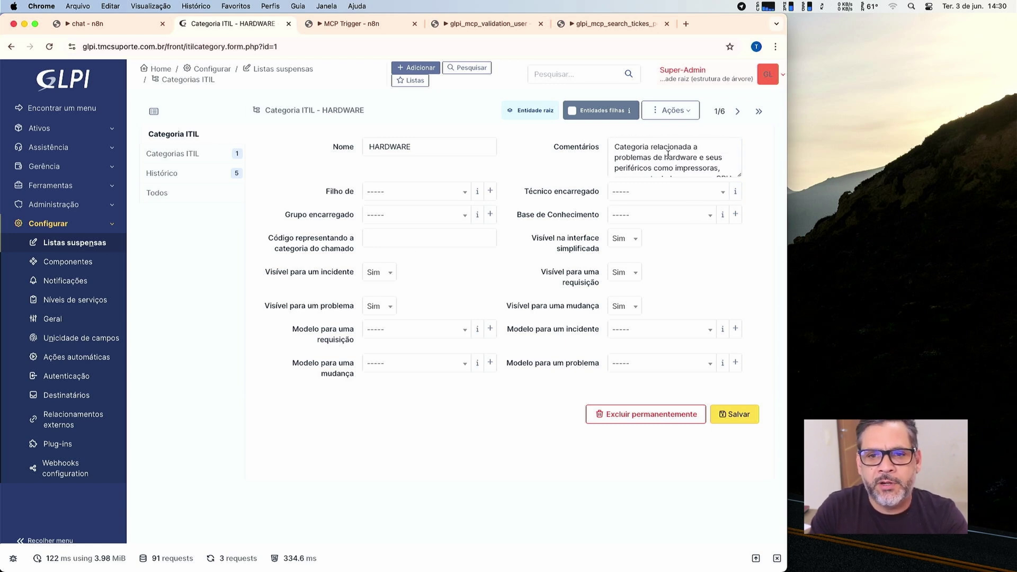
scroll(686, 156, "down", 2)
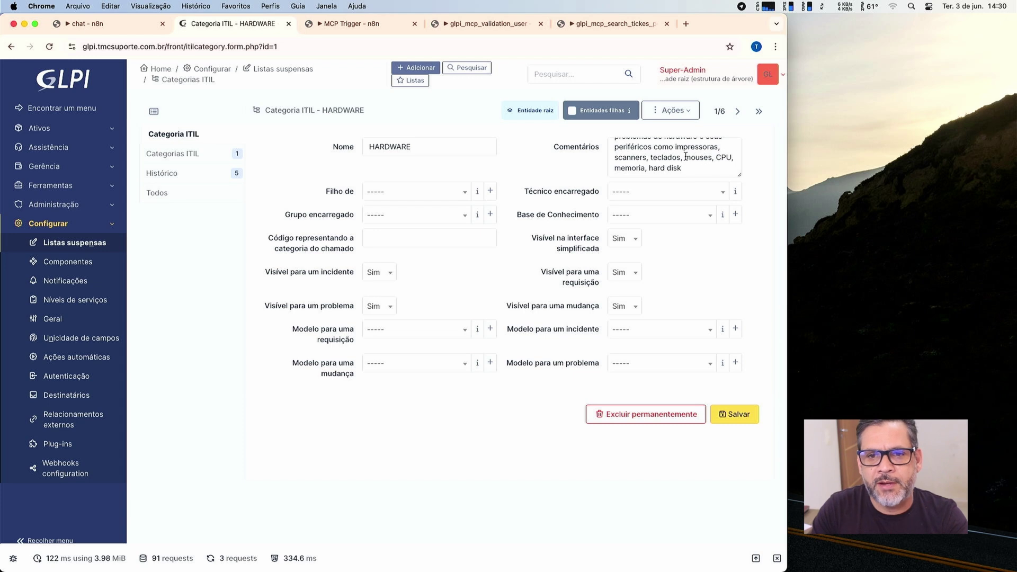
scroll(686, 157, "up", 1)
scroll(686, 156, "down", 1)
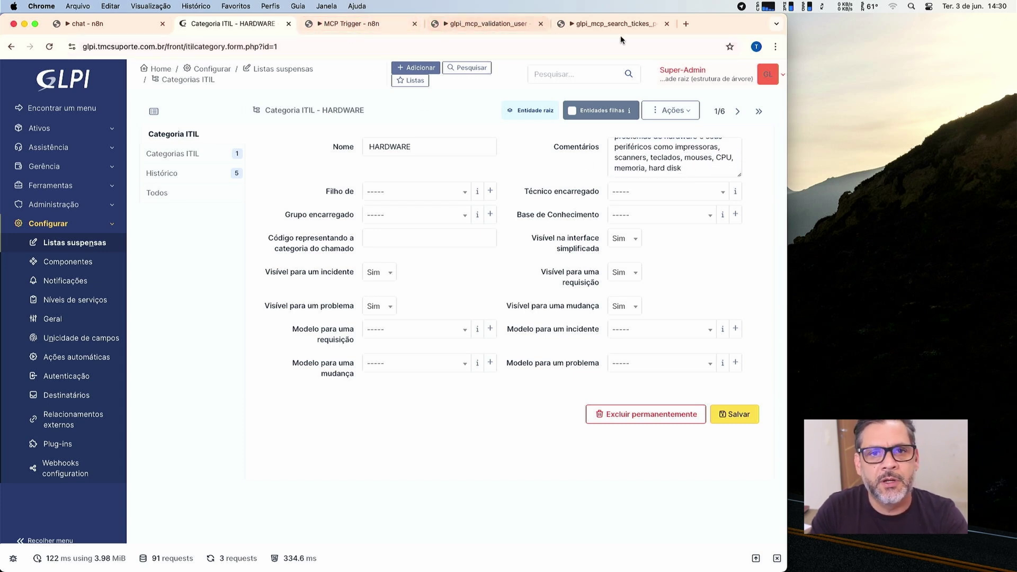
Open n8n in a new tab and view glpi_mcp_search_categories' executions.
left_click(686, 24)
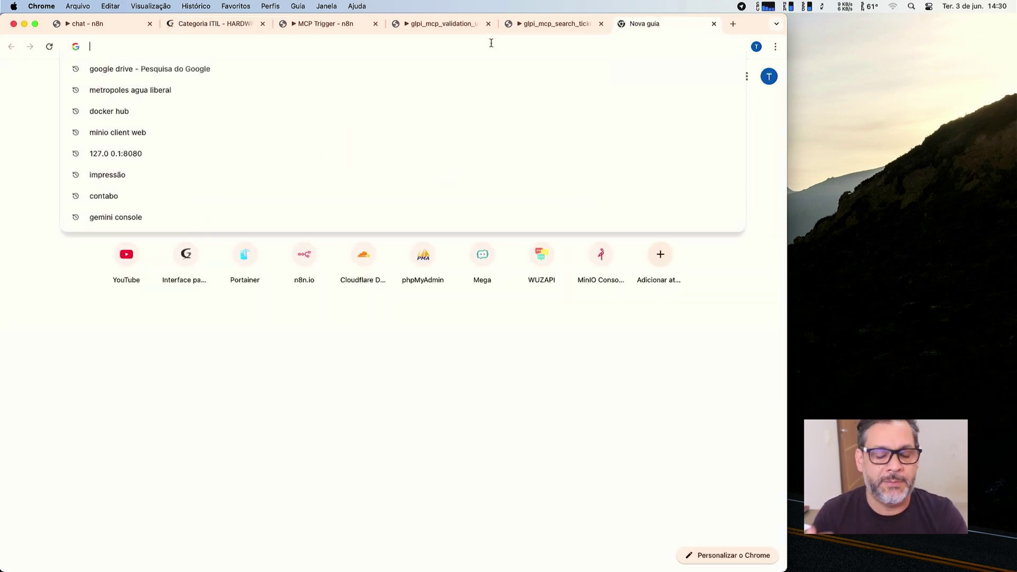
type("n8n")
key("Return")
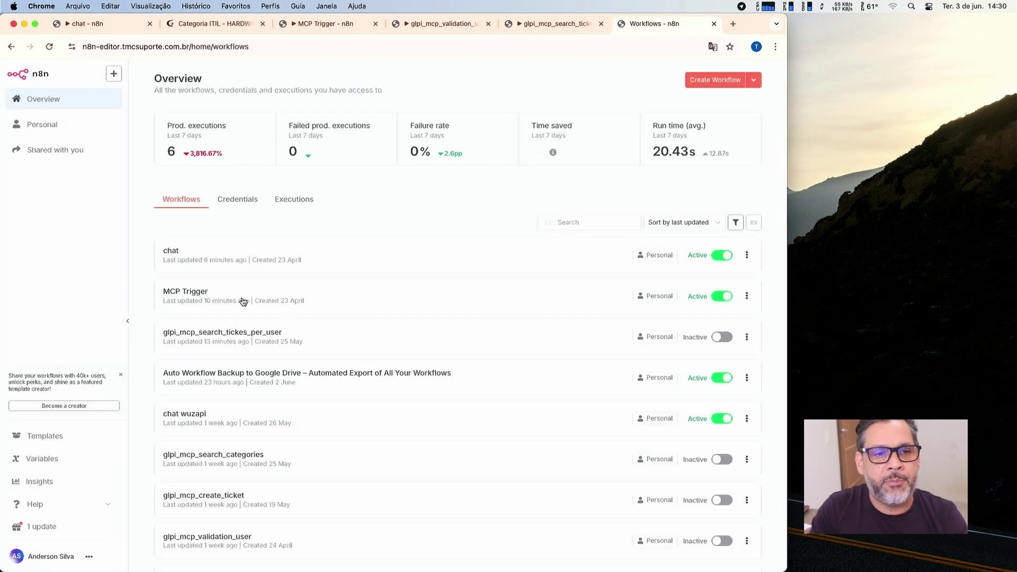
scroll(268, 380, "down", 1)
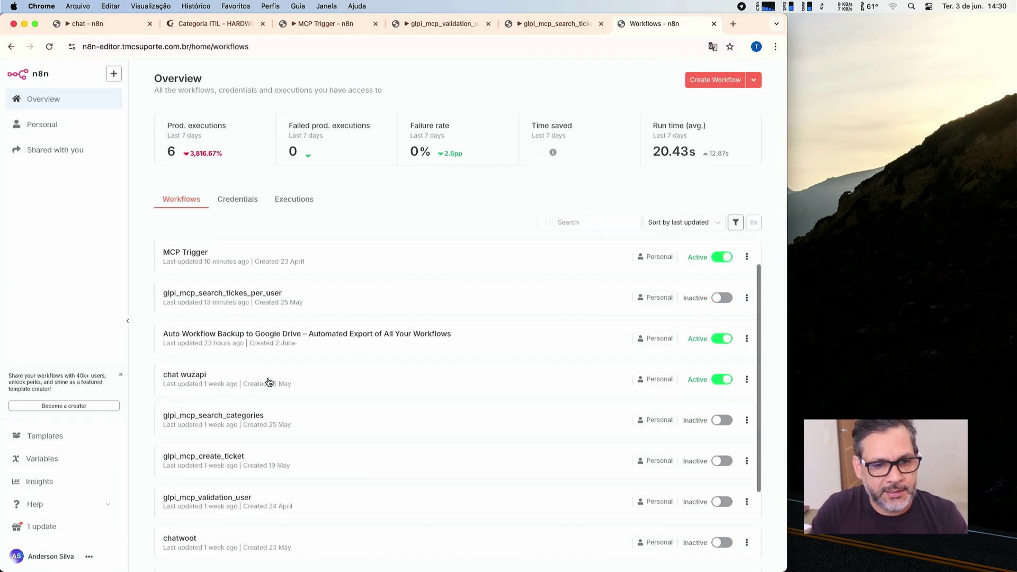
left_click(262, 418)
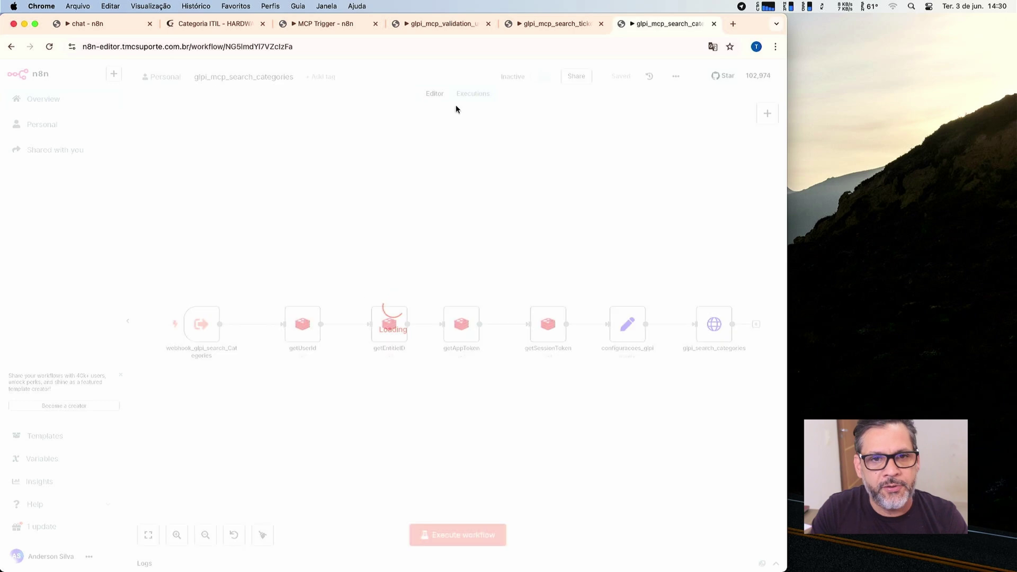
left_click(481, 93)
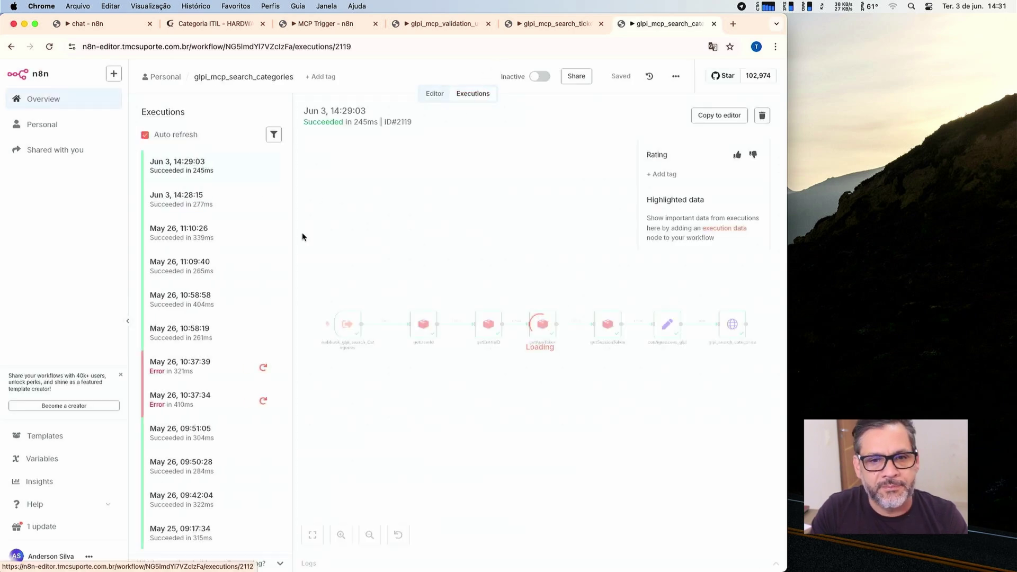
Review the glpi_search_categories output JSON, including the HARDWARE category's comment, then return to the canvas.
double_click(732, 324)
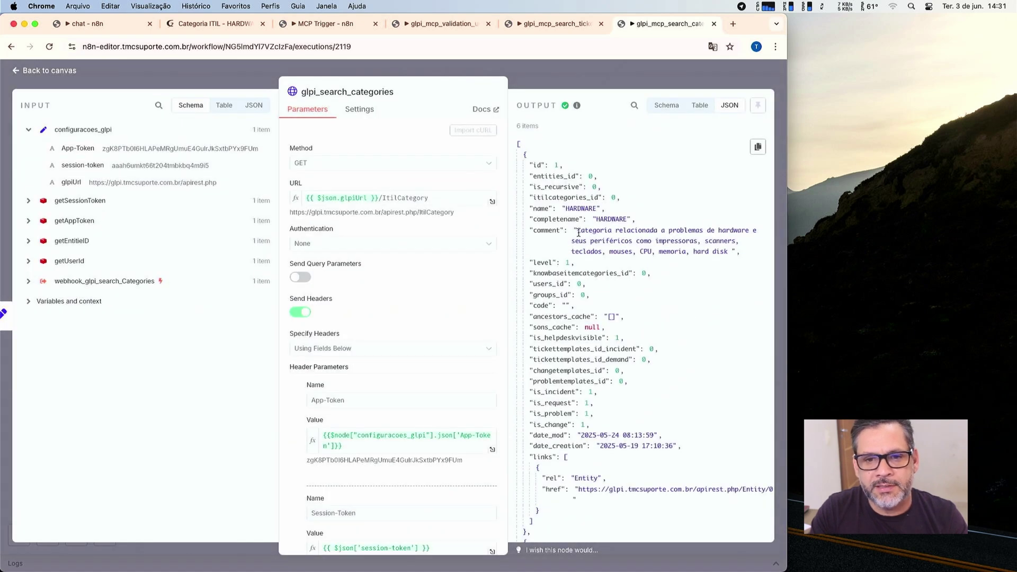
left_click_drag(579, 231, 714, 253)
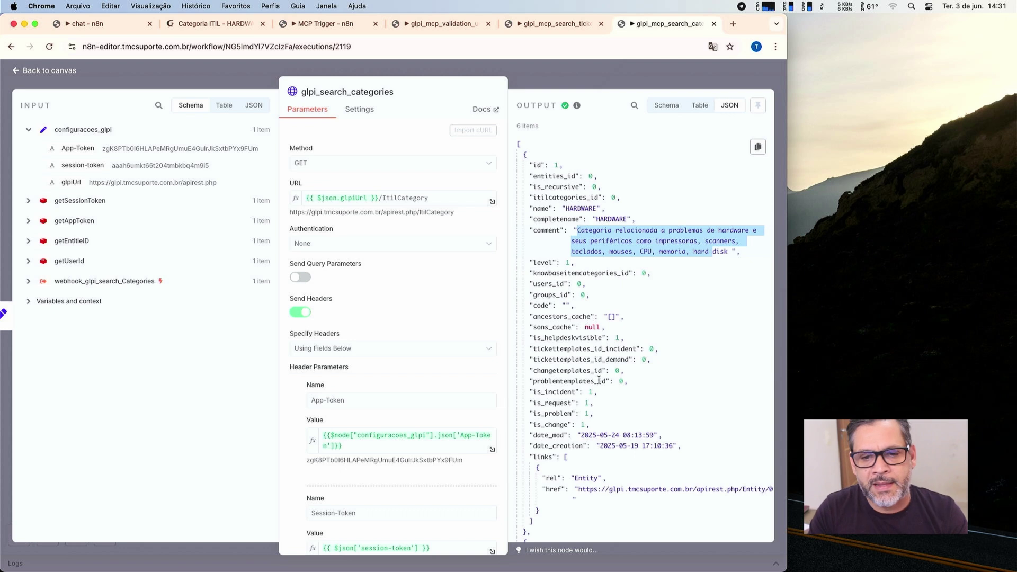
scroll(599, 378, "down", 3)
scroll(598, 378, "down", 1)
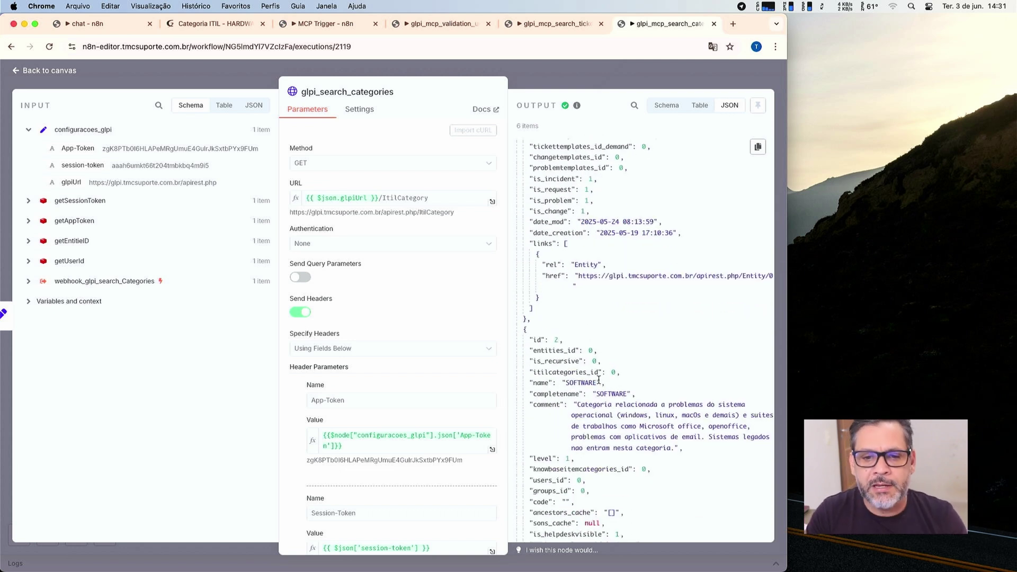
scroll(599, 378, "down", 1)
scroll(598, 360, "down", 1)
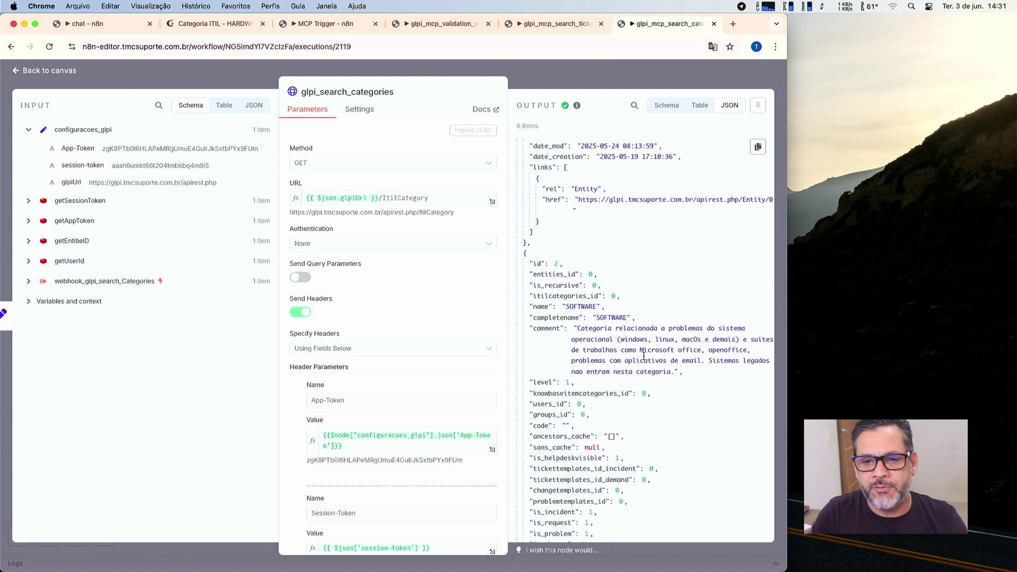
scroll(645, 359, "down", 2)
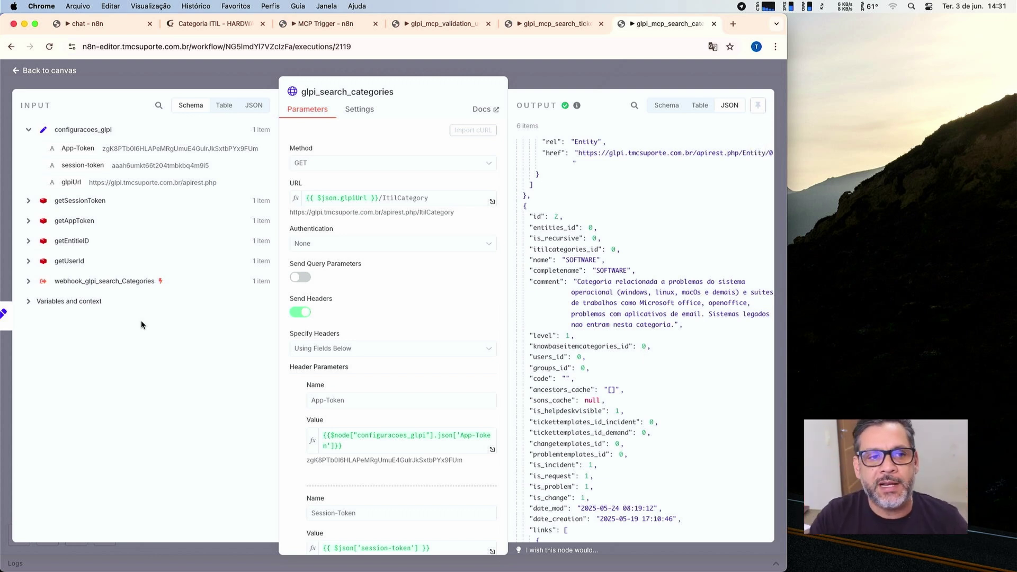
left_click(59, 73)
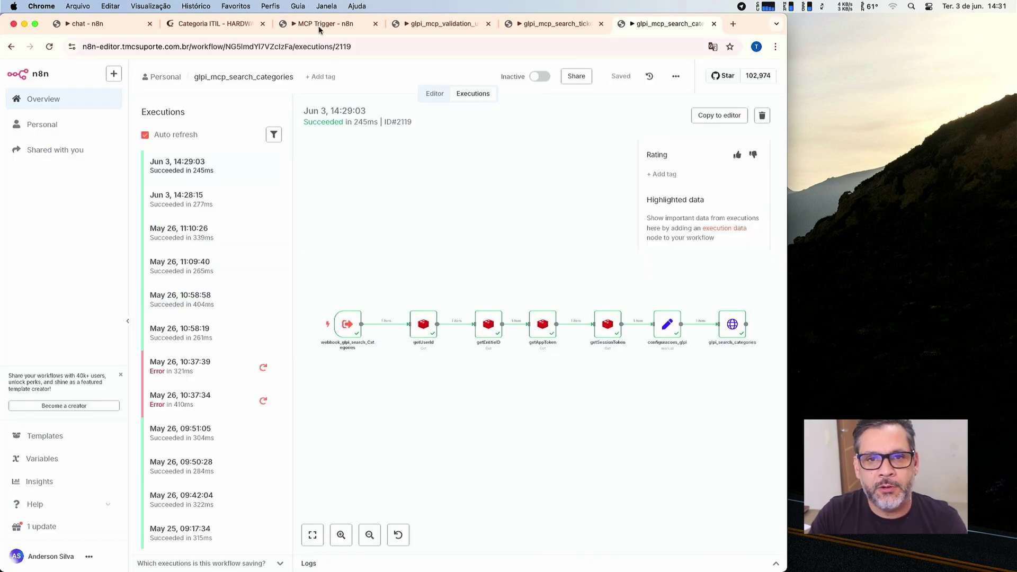
Review the GLPI HARDWARE category page and the three GLPI MCP tool workflows.
left_click(252, 22)
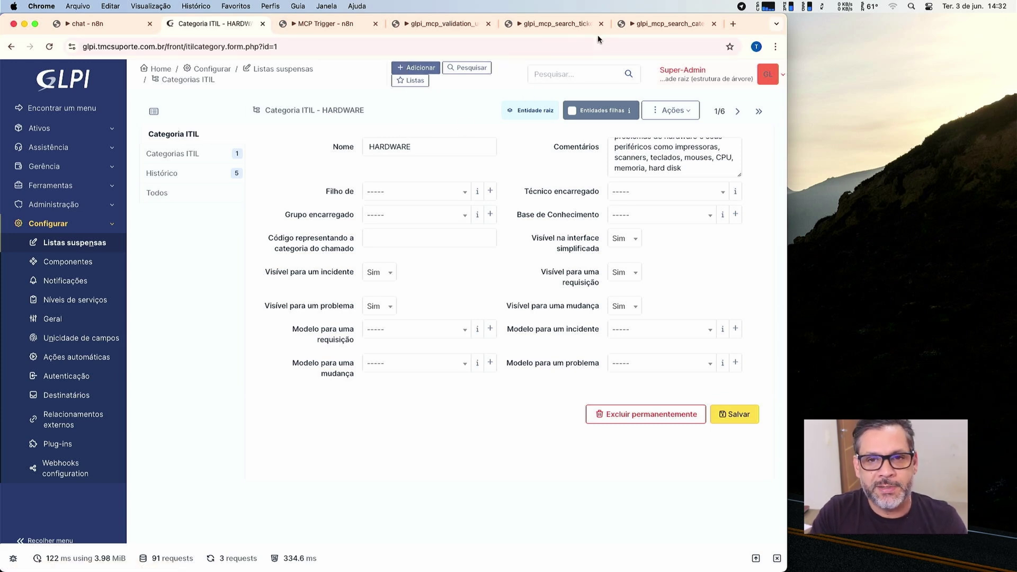
left_click(669, 24)
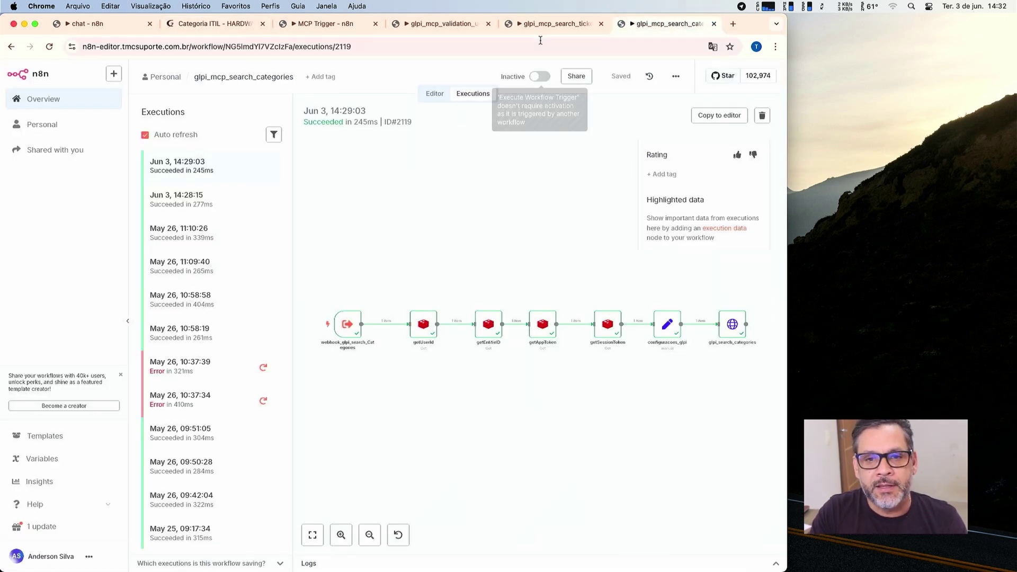
left_click(548, 24)
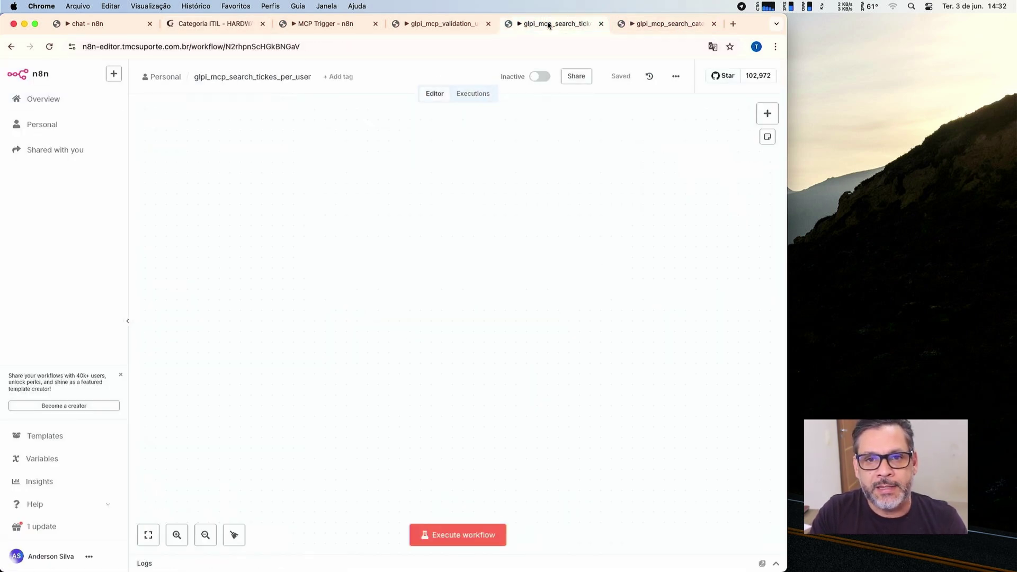
left_click(468, 24)
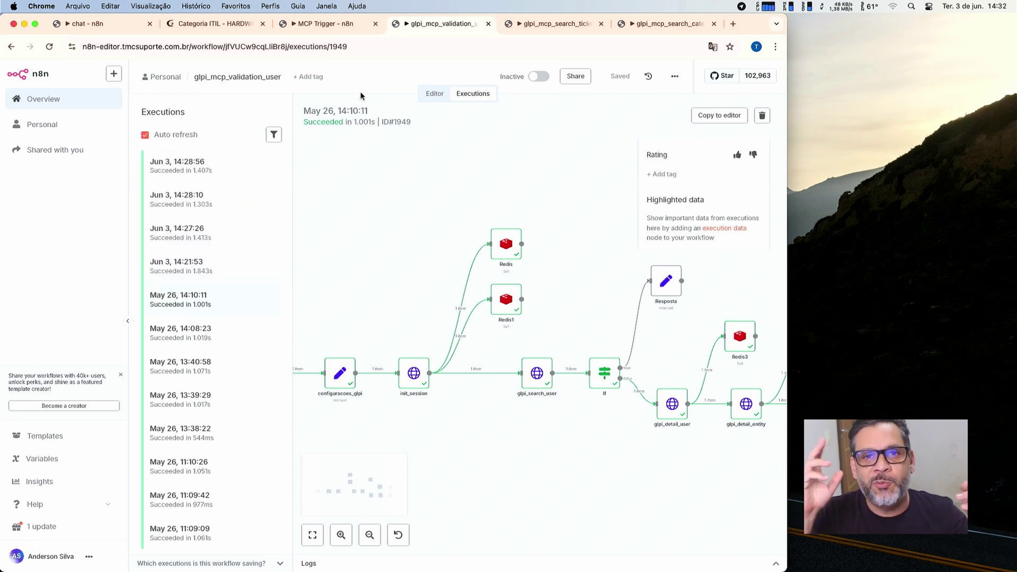
left_click(196, 27)
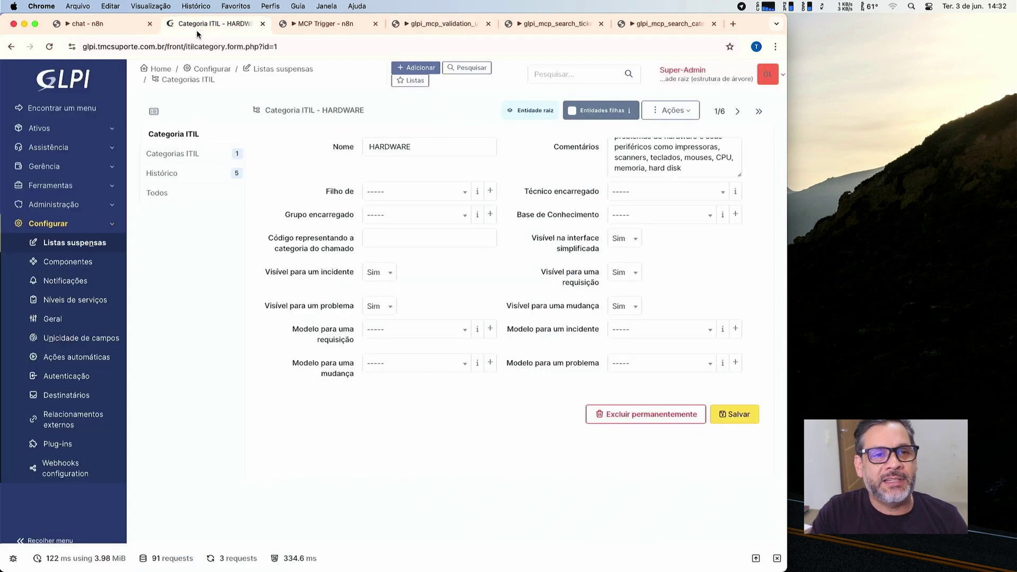
Run the apega_mensagens2 node in the chat workflow and move n8n down to reveal WhatsApp.
left_click(125, 25)
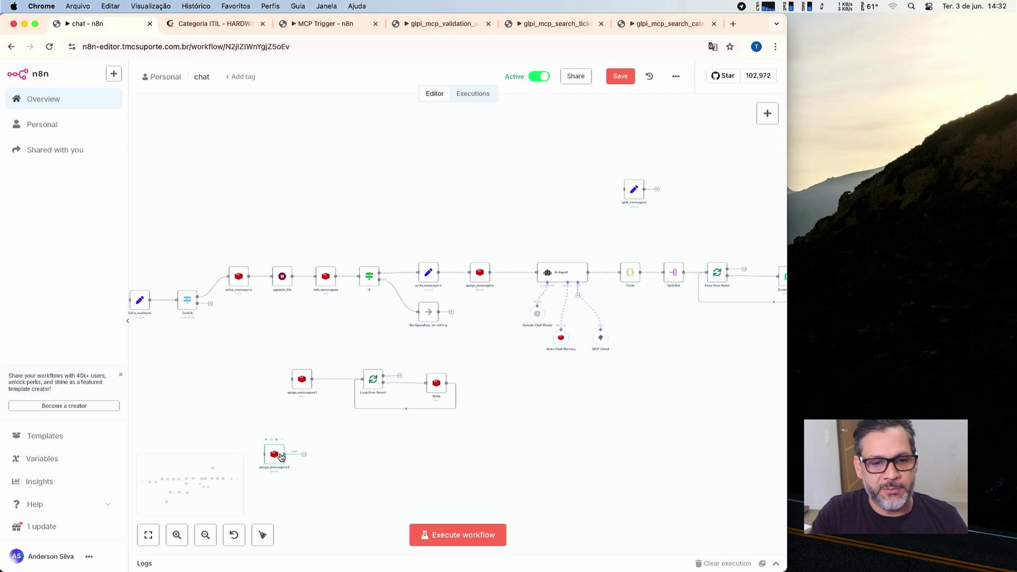
left_click(267, 439)
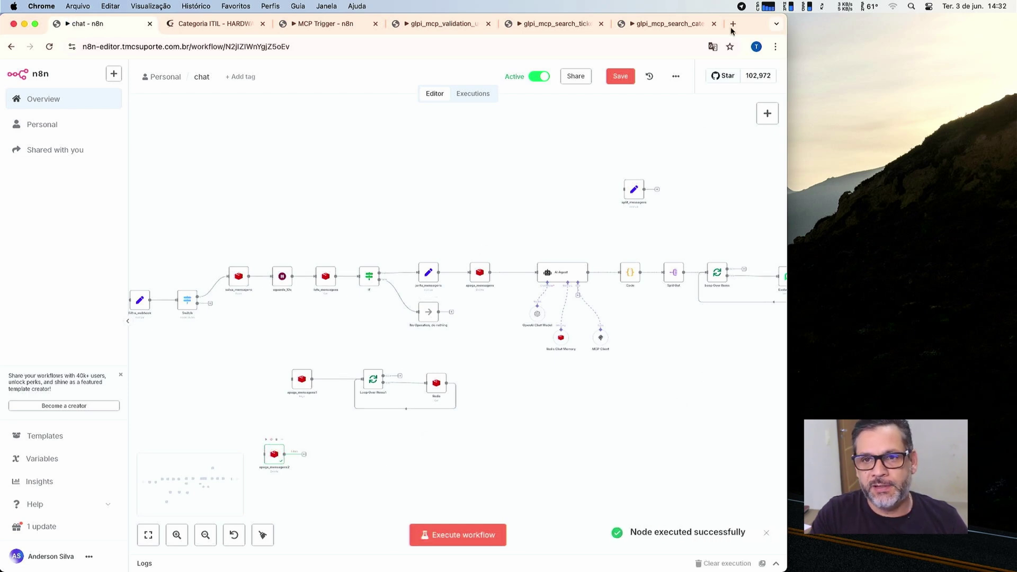
left_click_drag(752, 30, 749, 125)
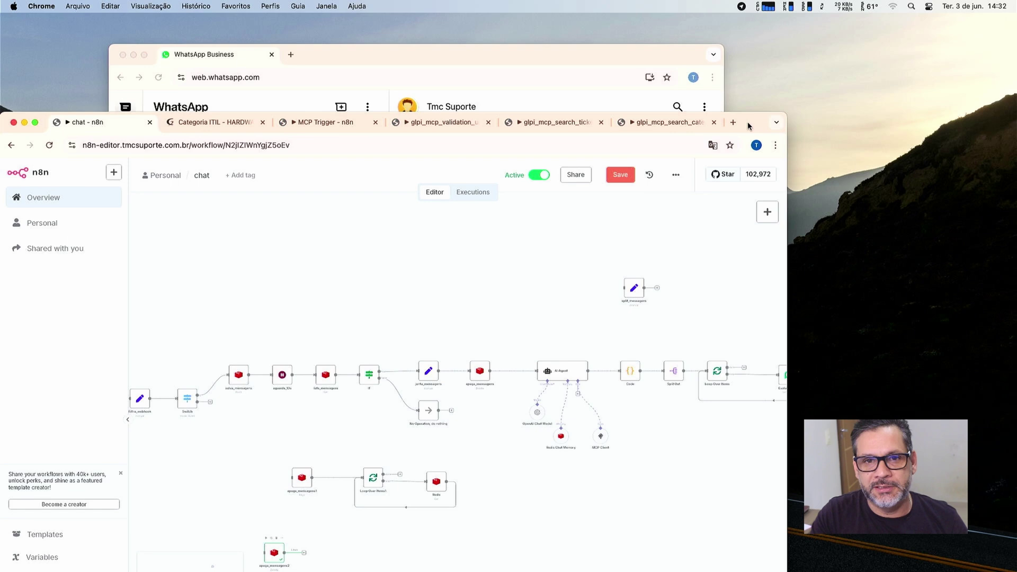
Send 'boa tarde.' and then the registered e-mail address to Tmc Suporte.
left_click(589, 56)
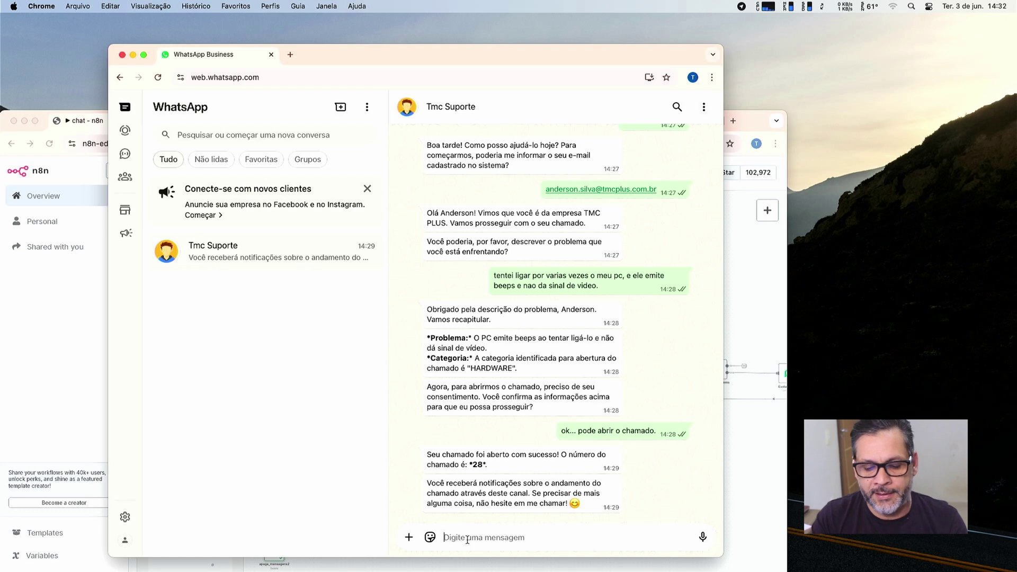
left_click(467, 540)
type("boa ")
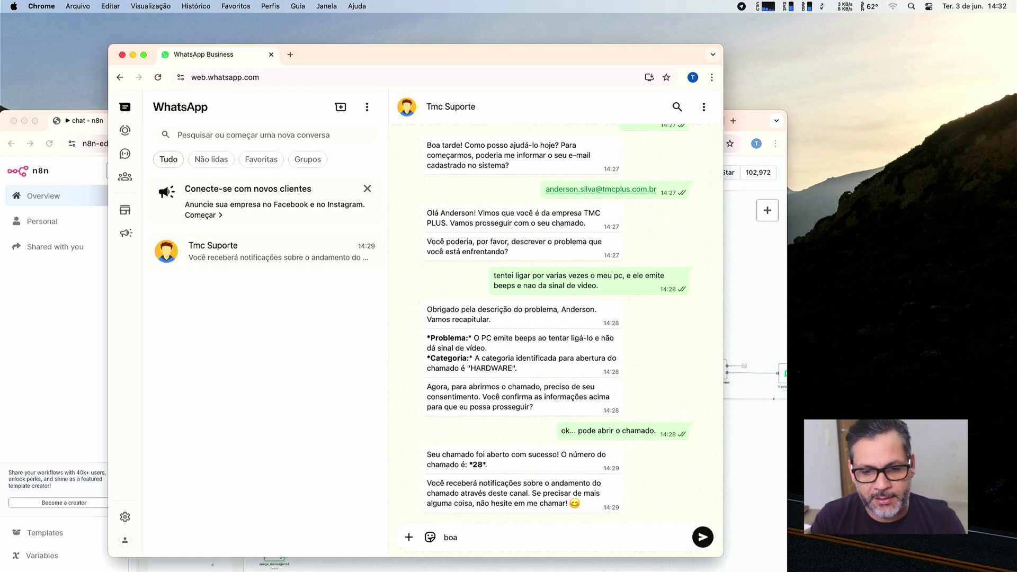
type("tarde.")
key("Return")
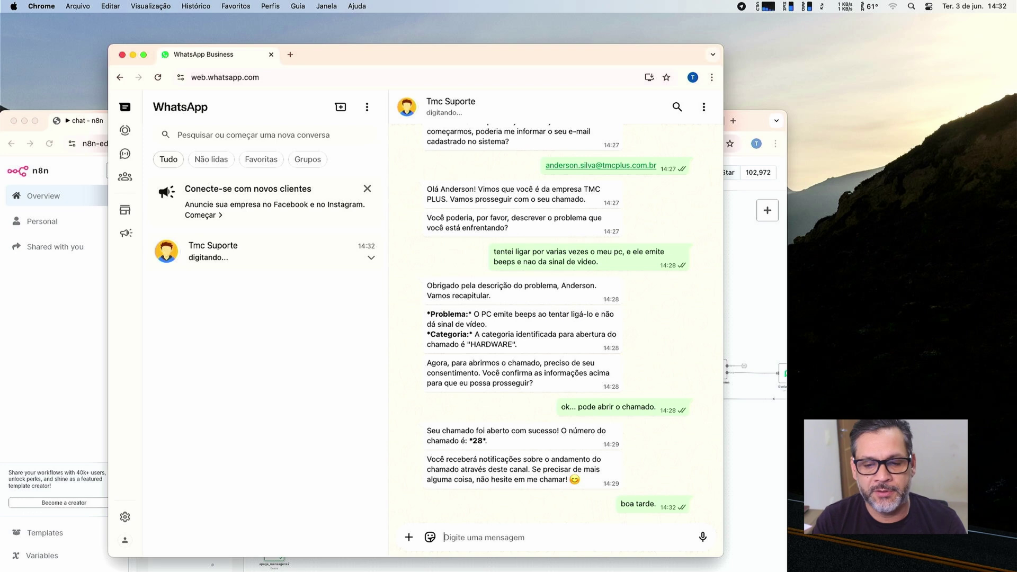
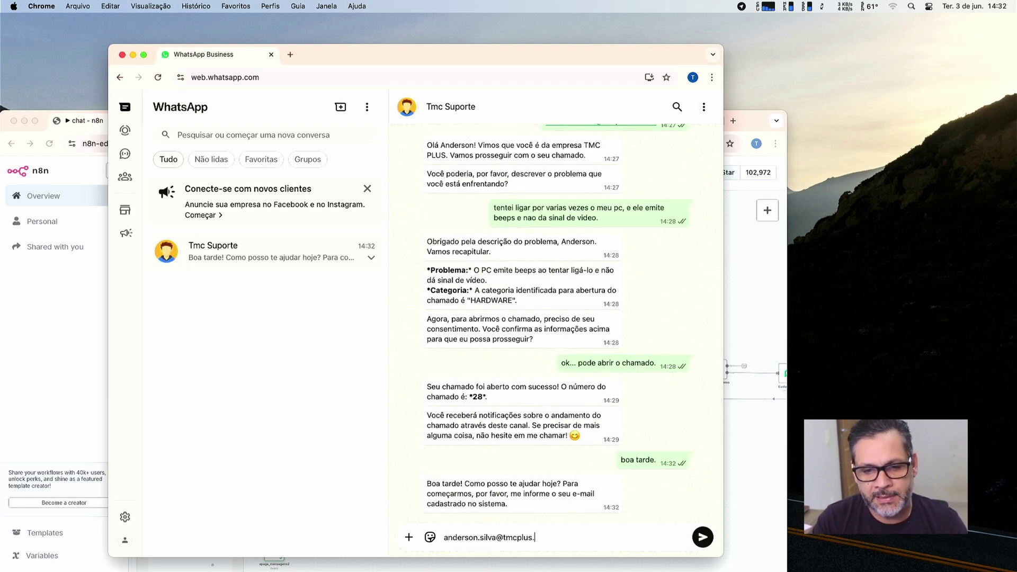
key("Return")
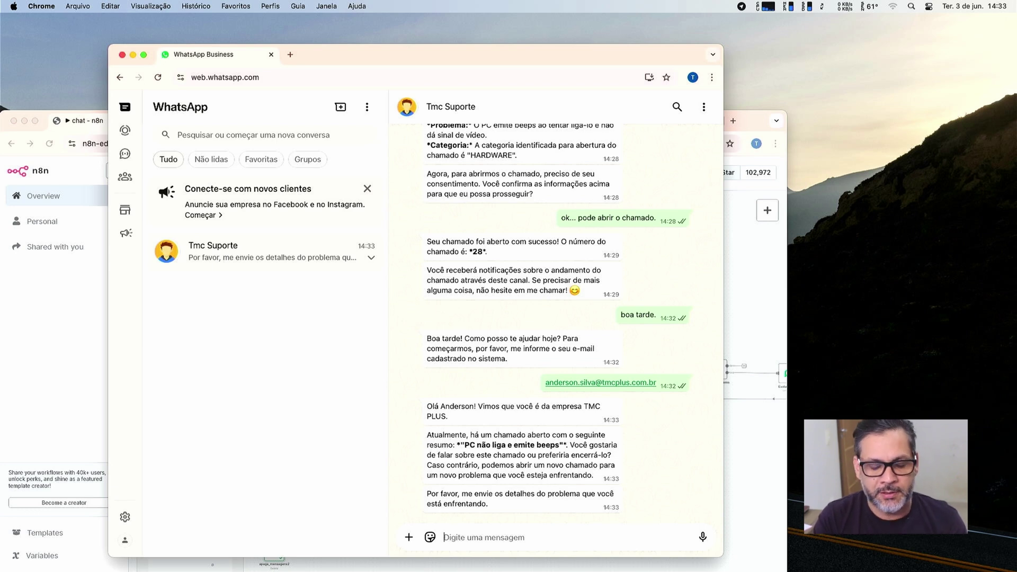
Send the problem description 'meu windows esta muito lento e aparentemente esta com virus.'.
type("meu windows")
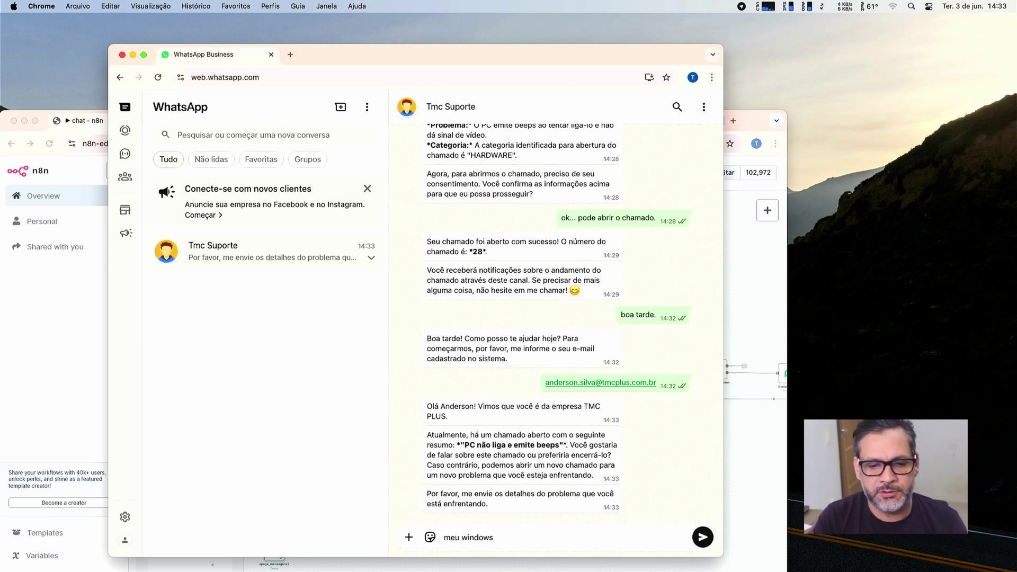
key("BackSpace")
key("BackSpace")
key("BackSpace")
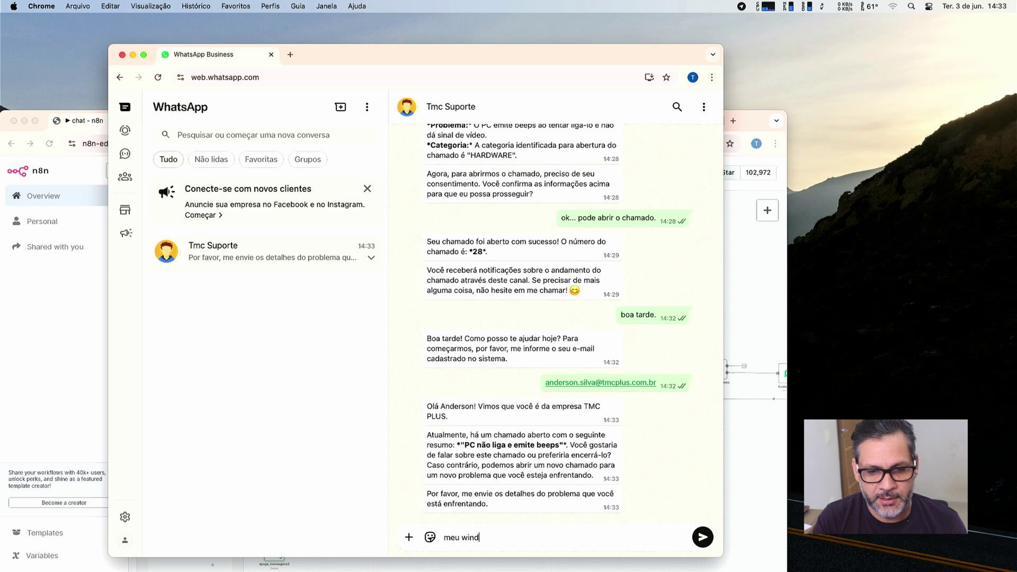
type("ows ")
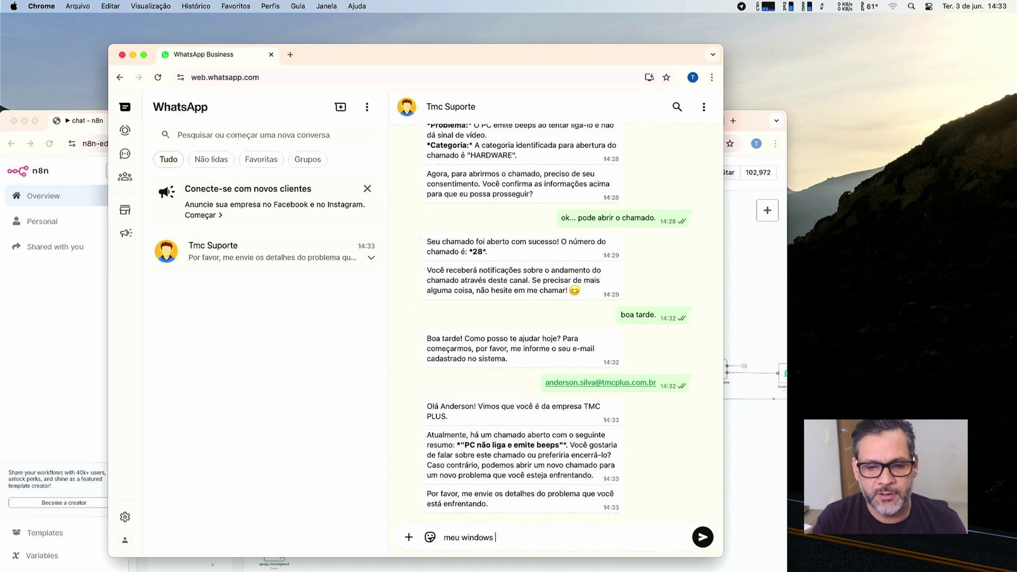
type("esta m")
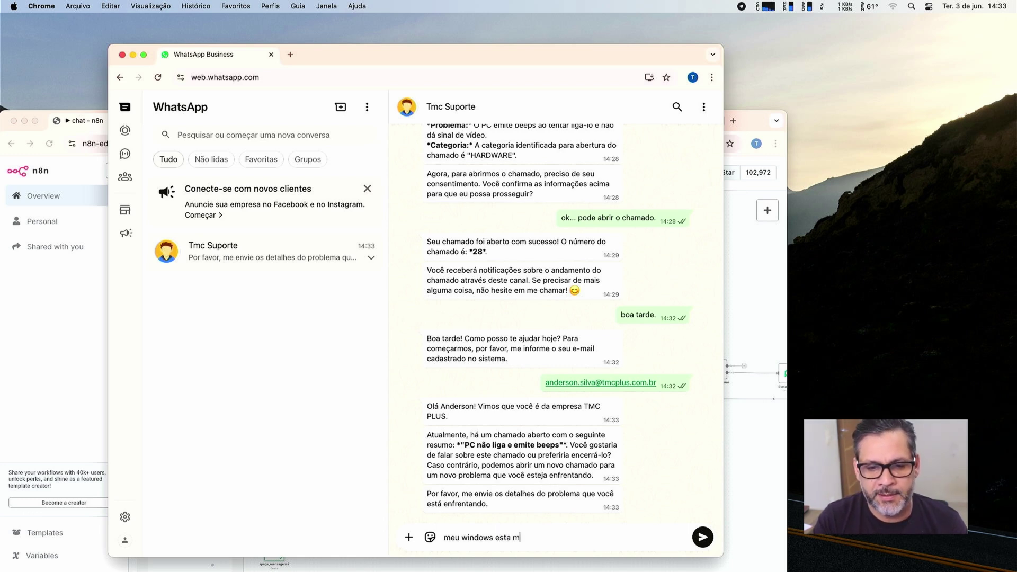
type("uito lent")
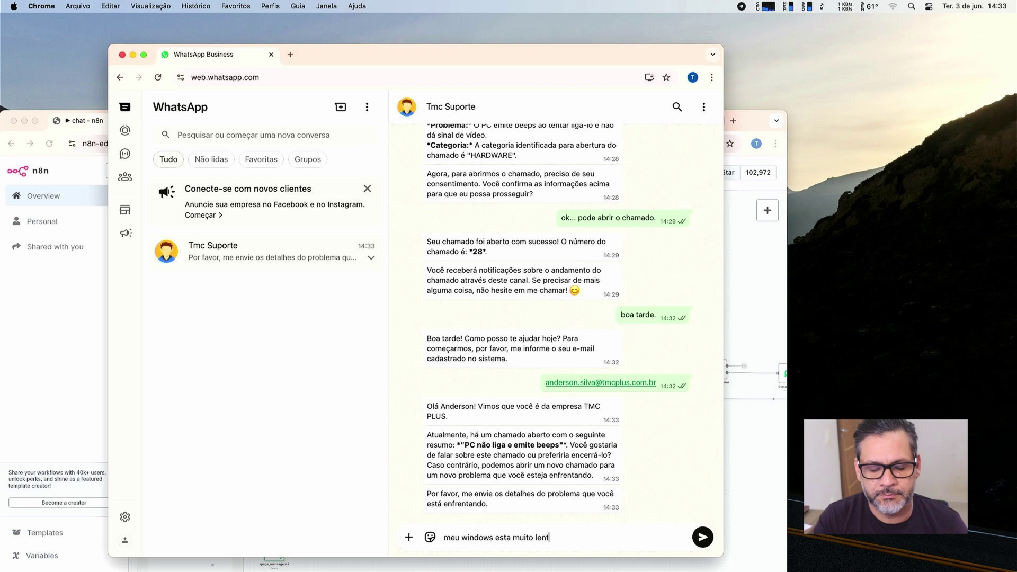
type("o e apa")
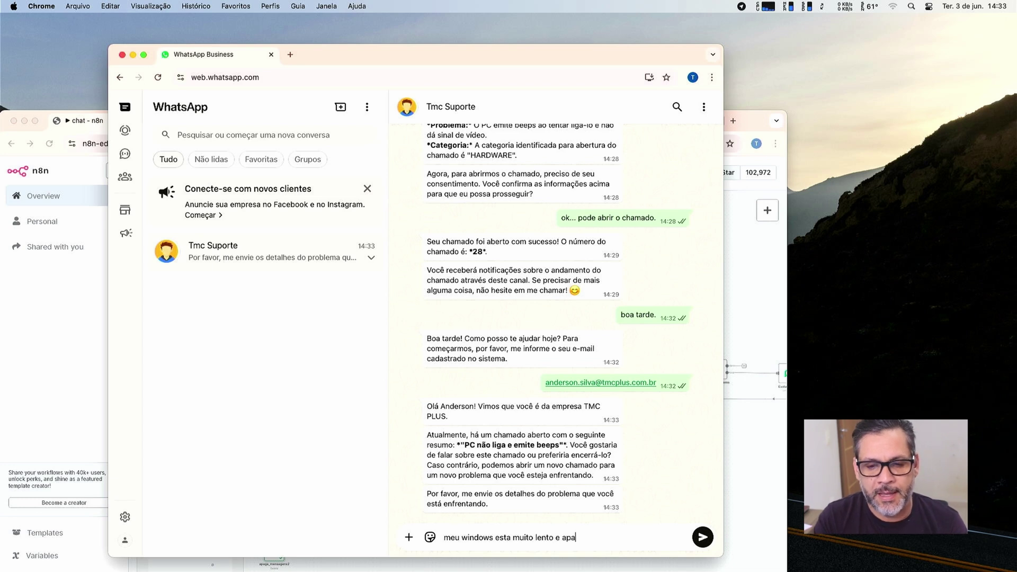
type("rente")
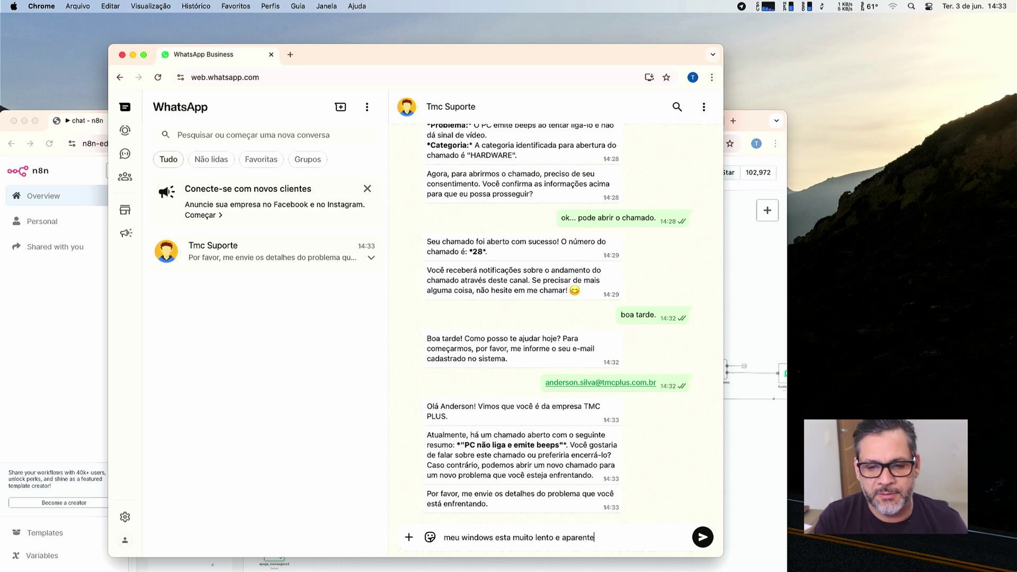
type("mente esta com virus.")
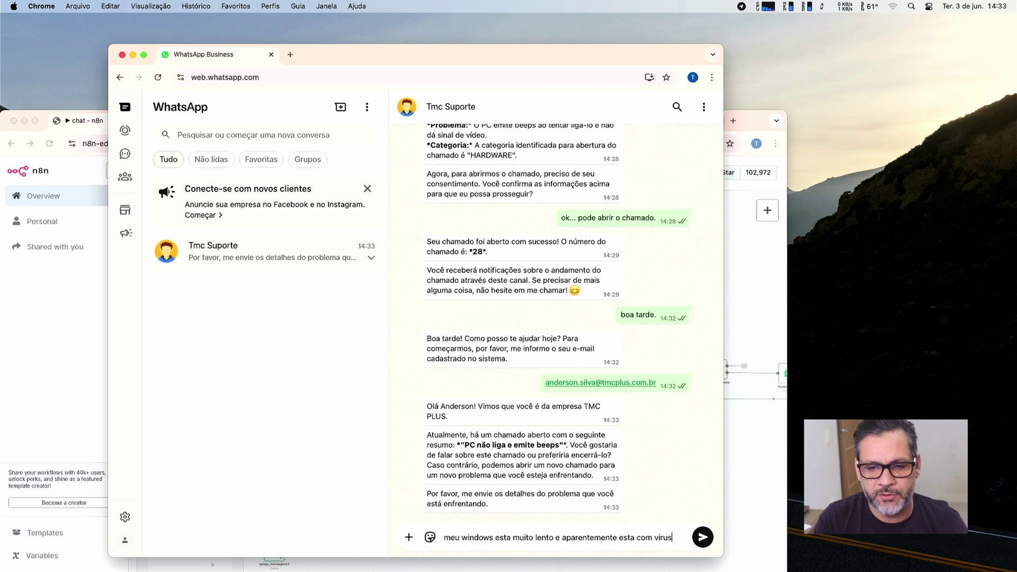
key("Return")
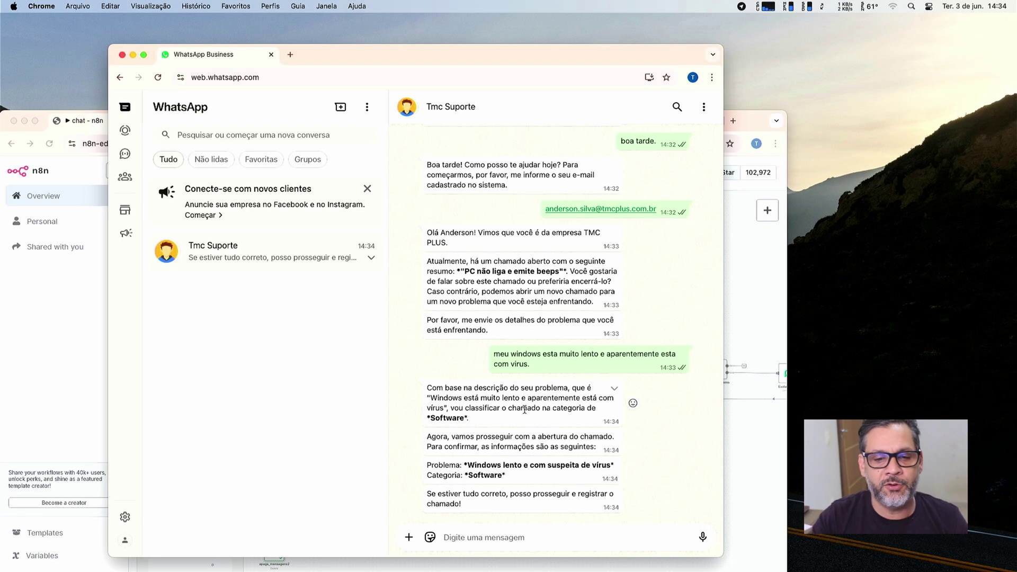
Approve the ticket with 'ok.. pode abrir chamado' and bring n8n back to the front.
type("ok.. p")
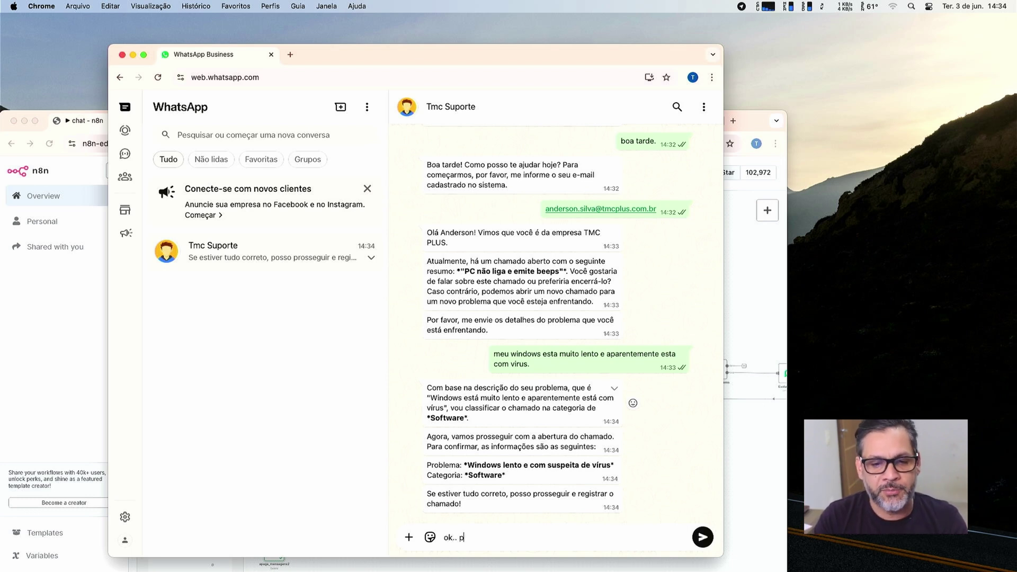
type("ode abrir chamado")
key("Return")
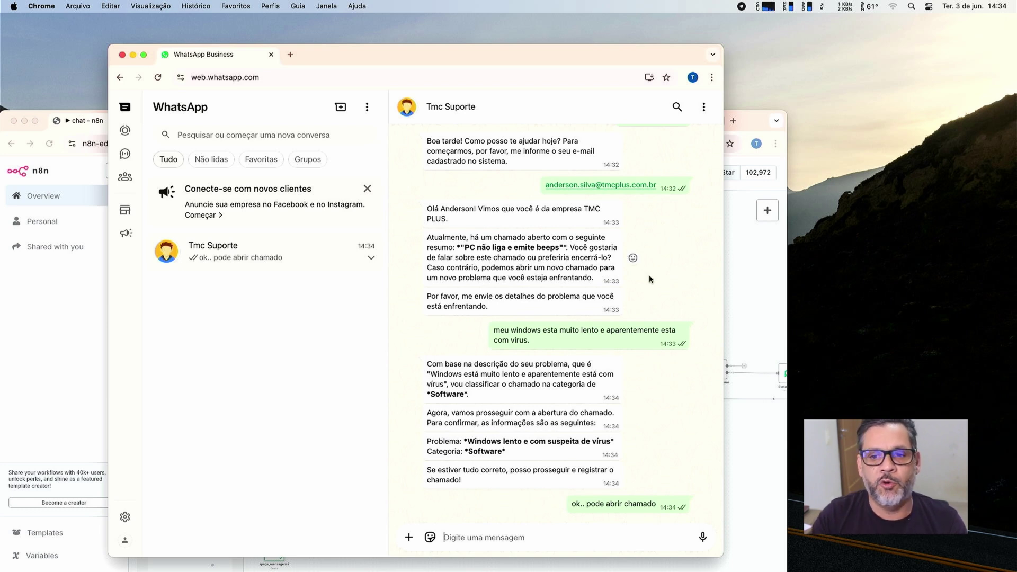
left_click(749, 271)
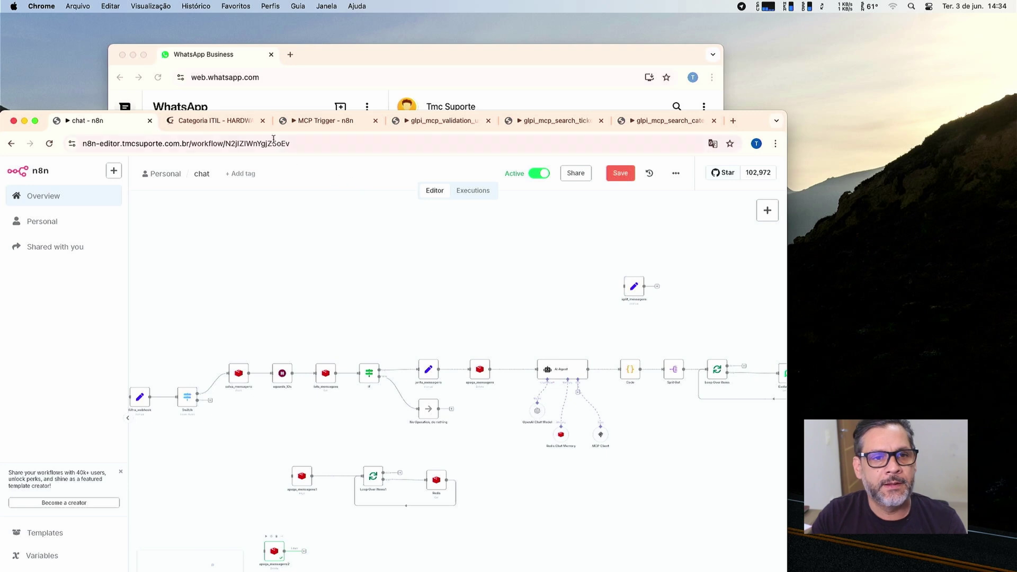
Open GLPI's Assistência > Chamados list to find new SOFTWARE ticket 29 beside ticket 28.
left_click(247, 123)
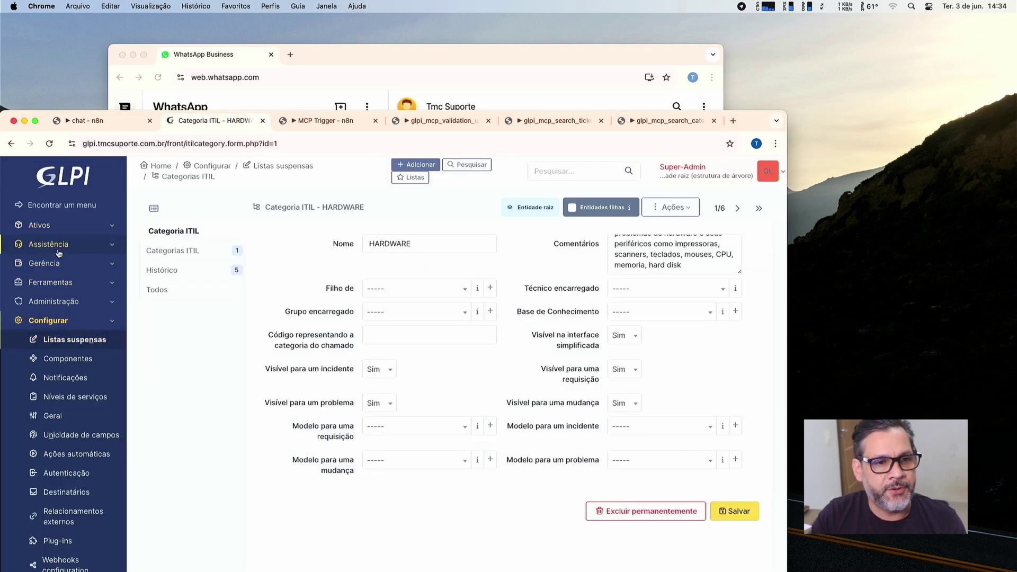
left_click(59, 247)
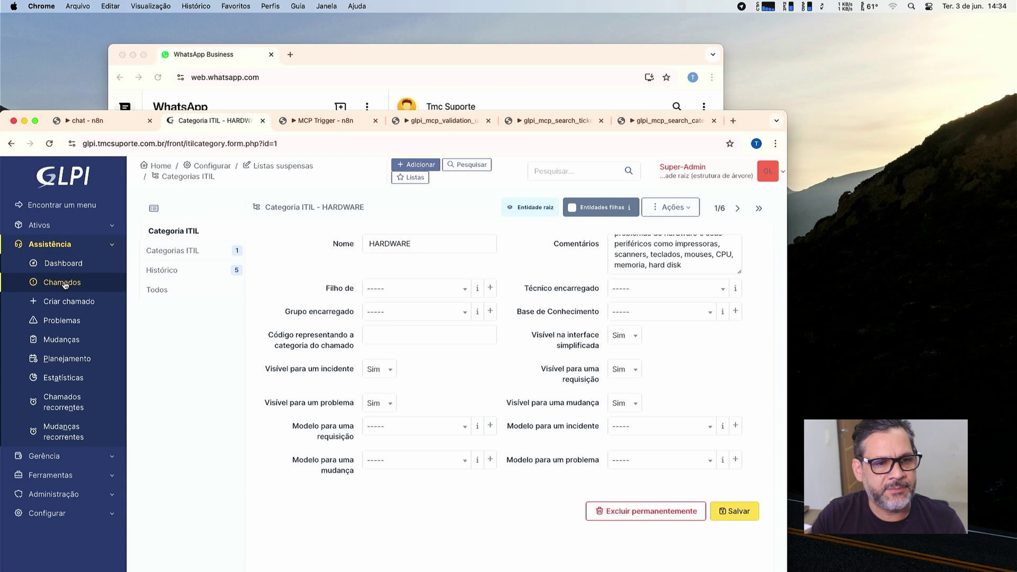
left_click(63, 283)
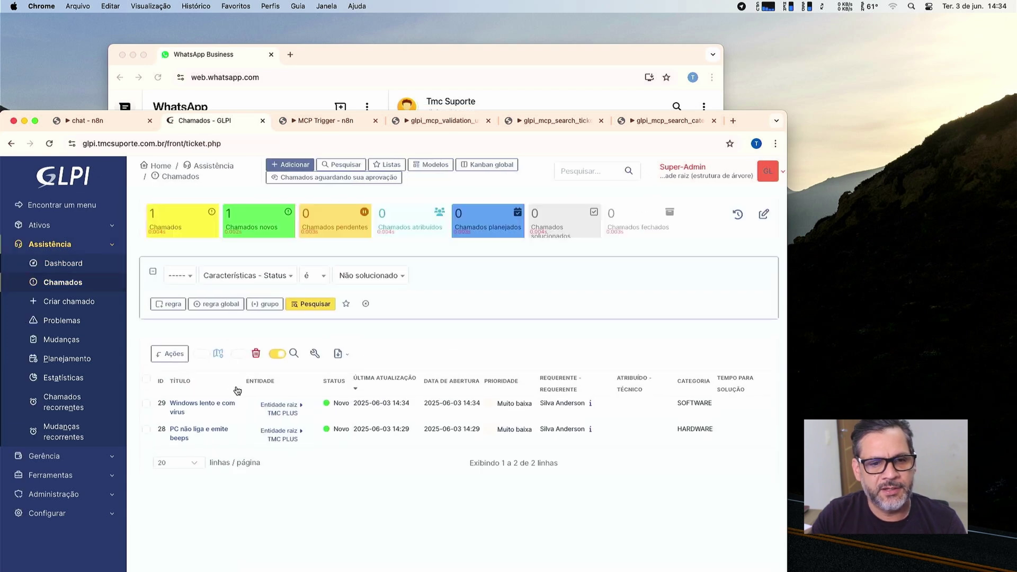